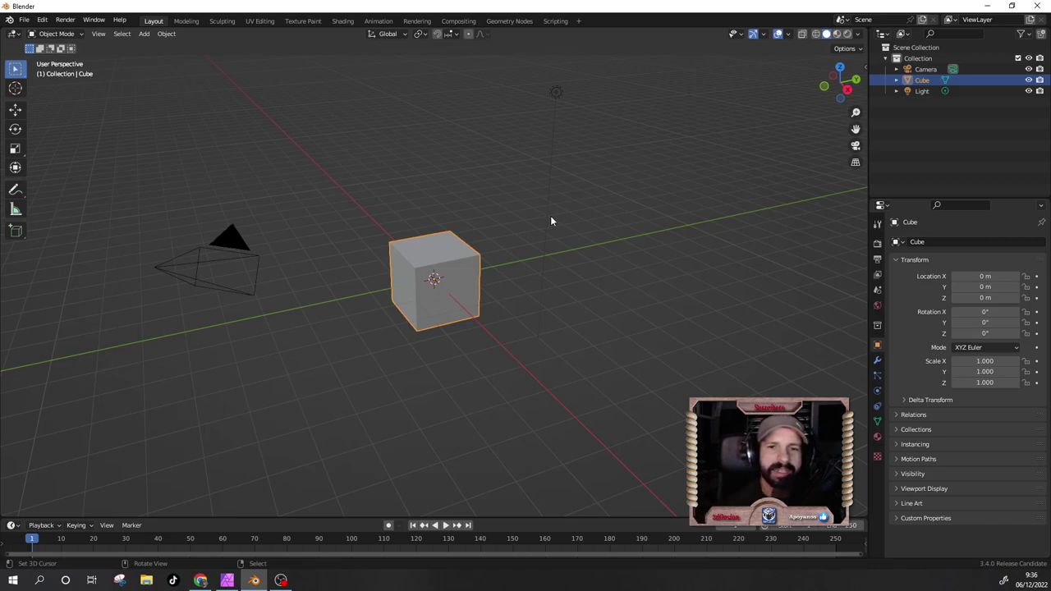
Step: Make the Blender window fullscreen over the default cube scene
key(alt+F11)
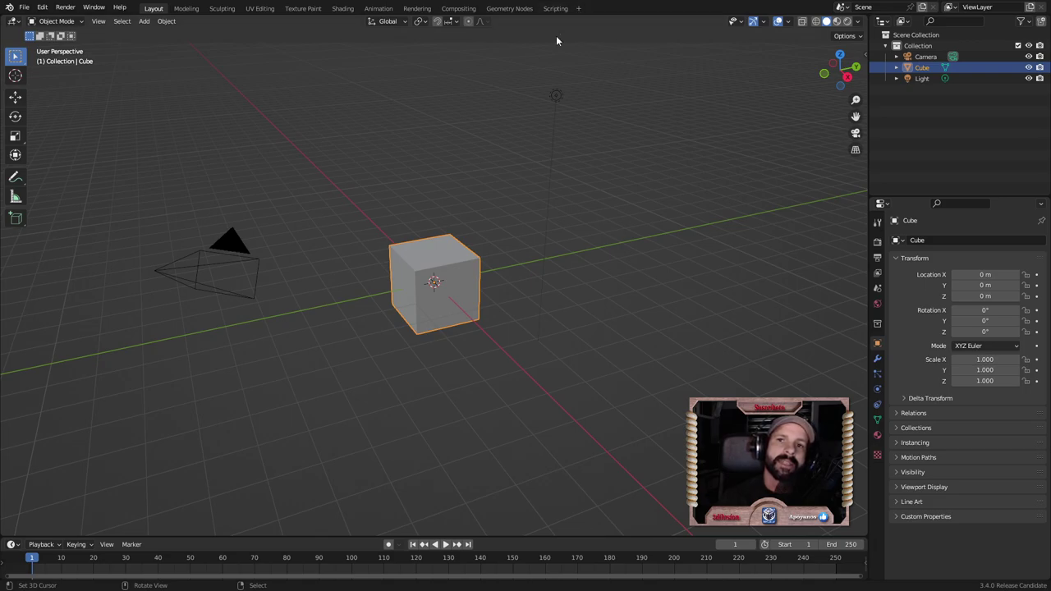
Step: Add a new Video Editing workspace from the Video Editing template
click(579, 13)
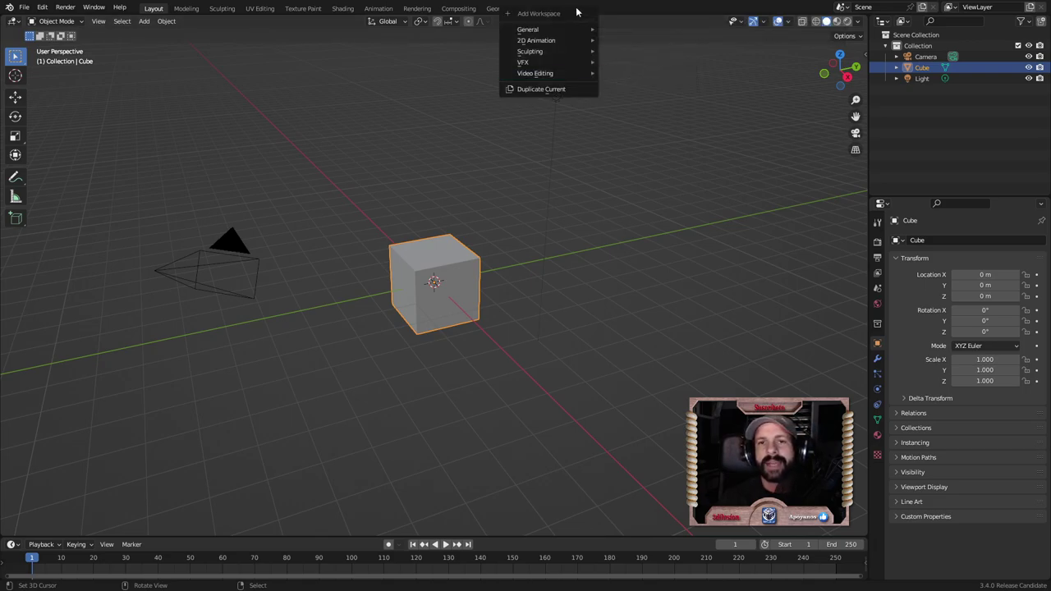
mouse_move(531, 74)
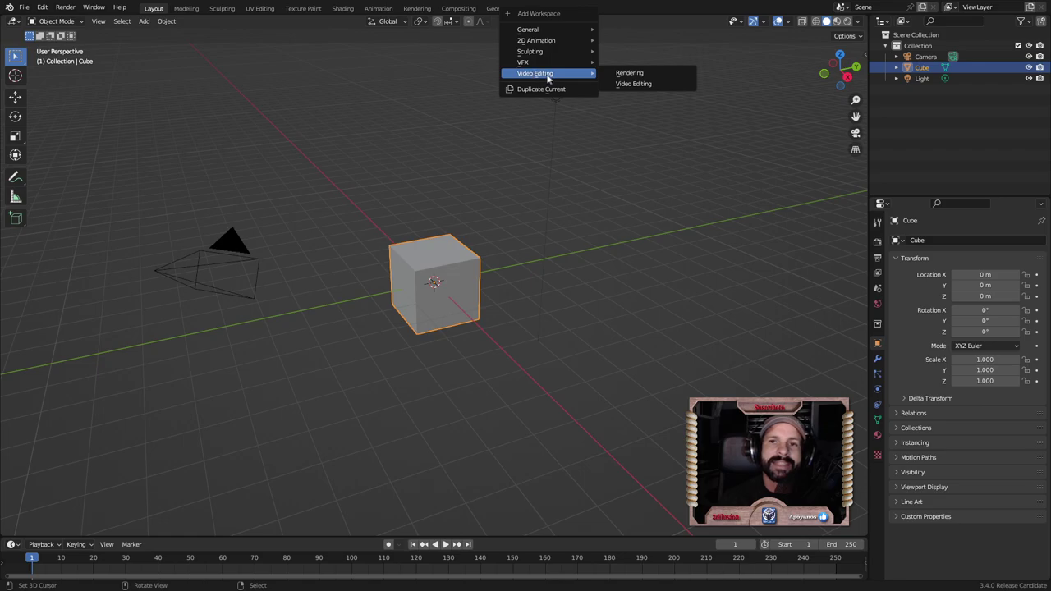
click(632, 86)
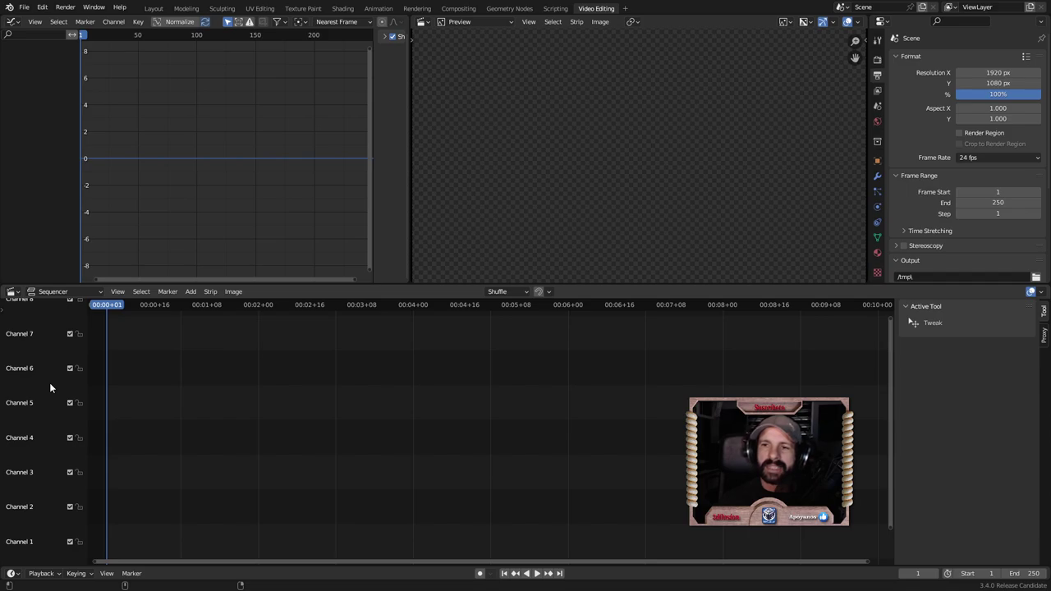
Step: Show the sequencer toolbar and try the Blade and Tweak tools
click(5, 313)
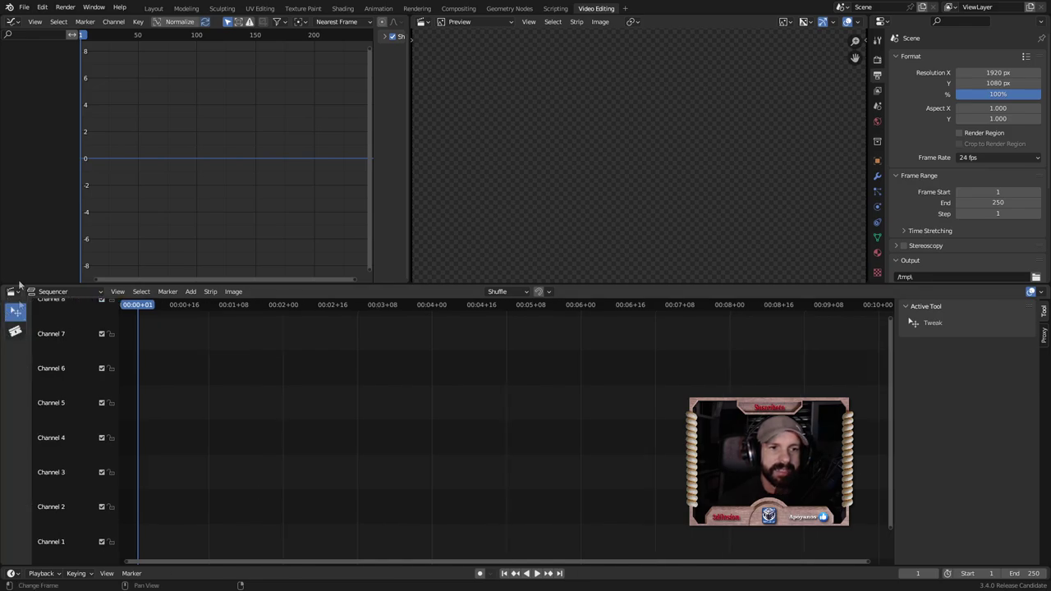
click(12, 335)
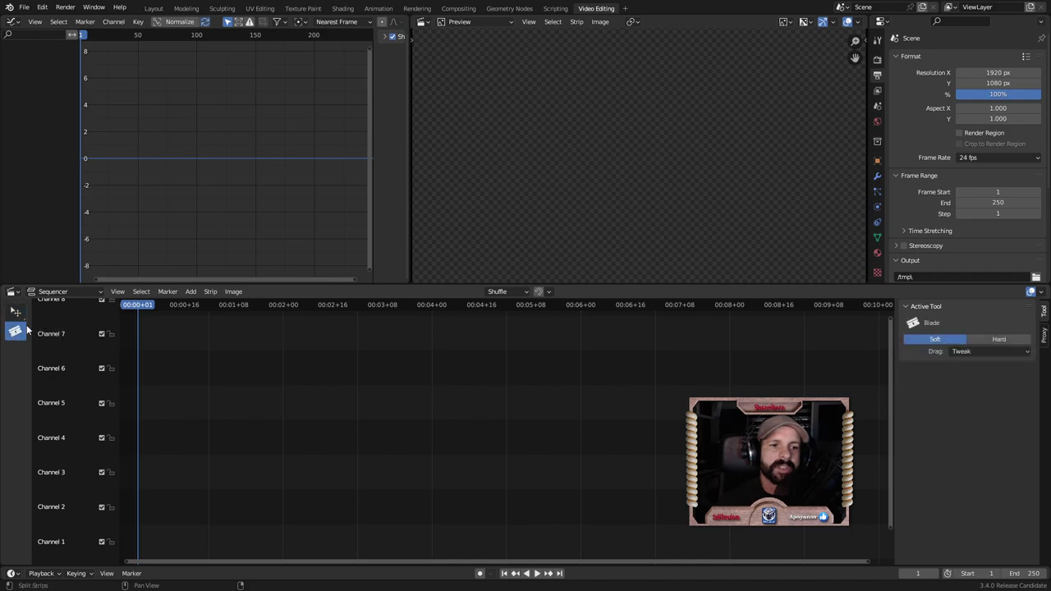
click(18, 316)
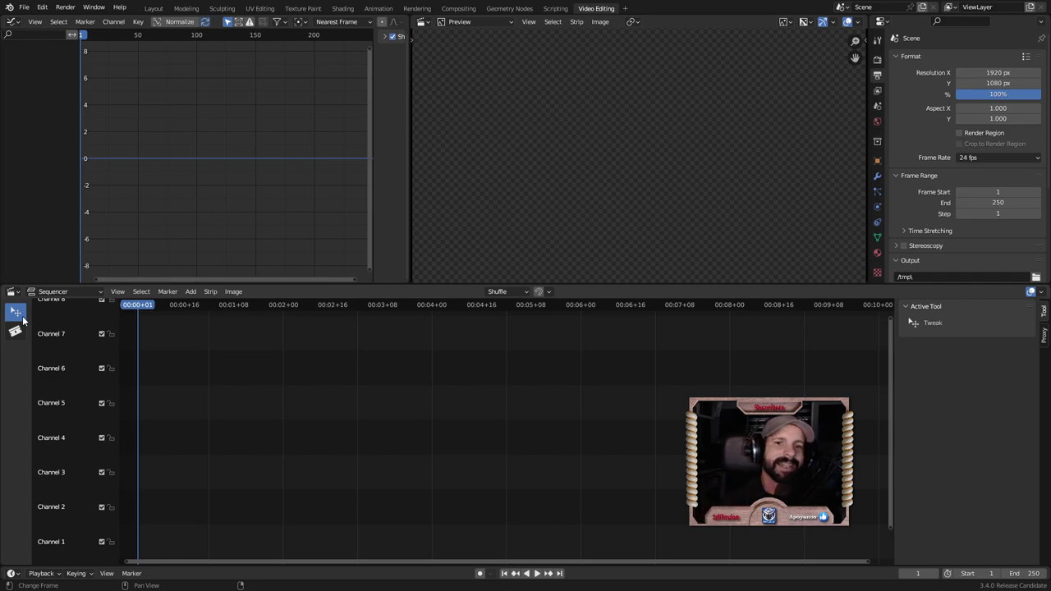
scroll(345, 400, down, 3)
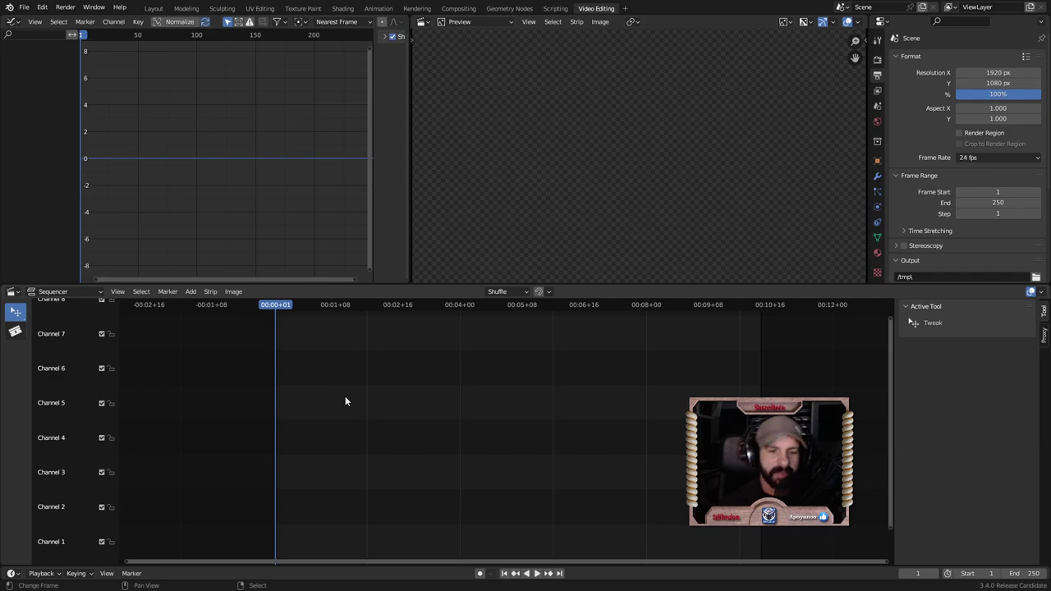
Step: Add a Text strip on channel 1 at the playhead, showing 'Text' in the preview
key(shift+a)
mouse_move(348, 399)
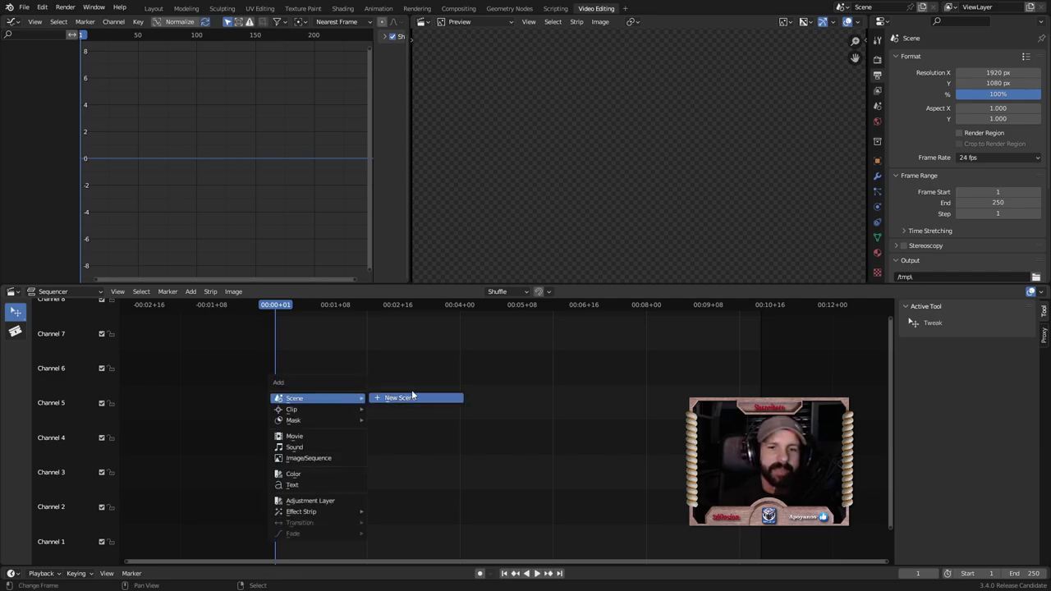
mouse_move(319, 514)
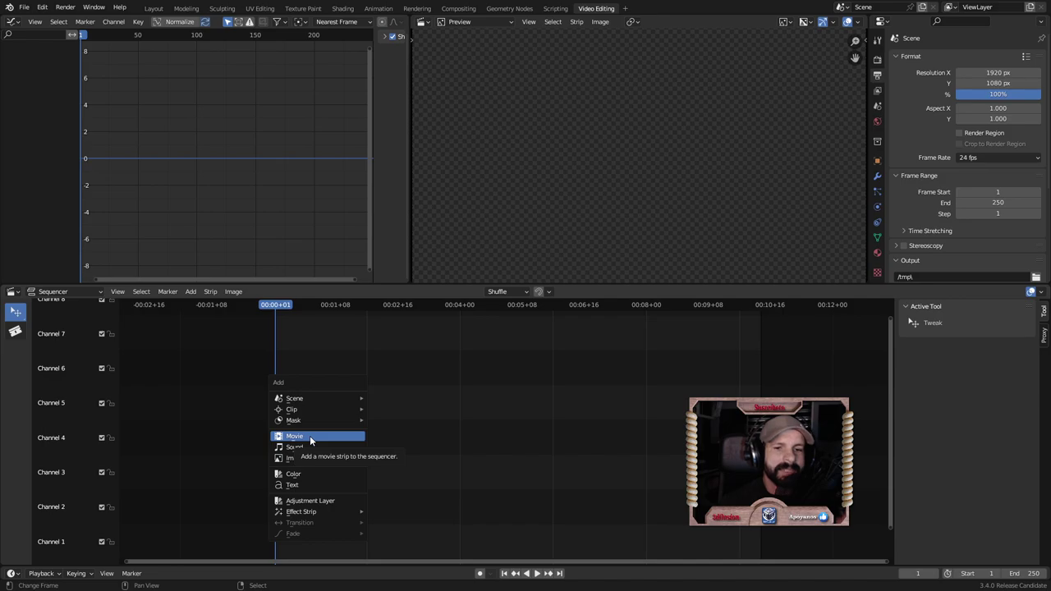
click(310, 485)
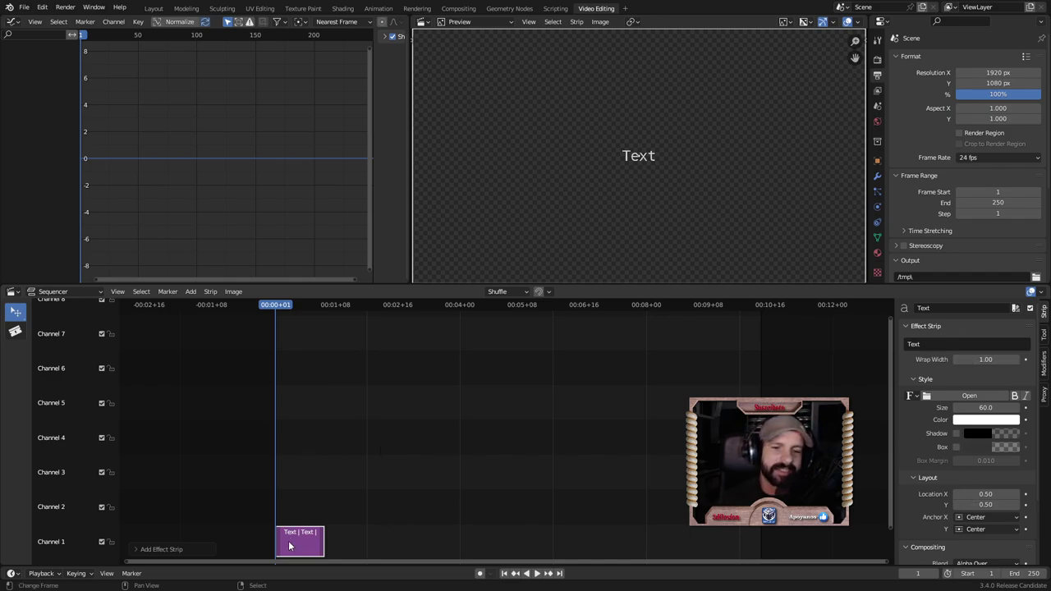
click(956, 398)
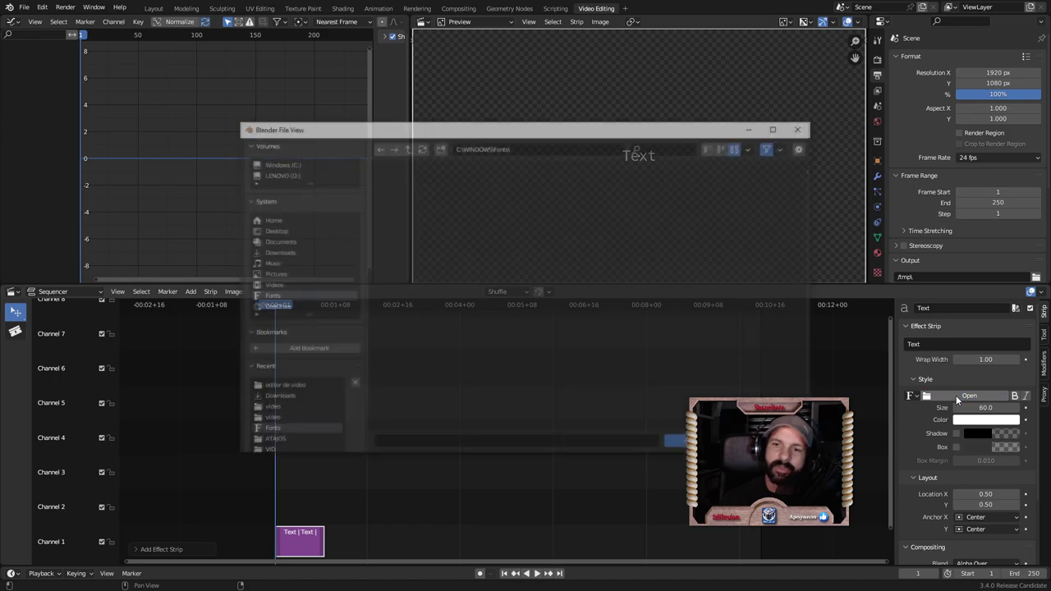
Step: Set the strip font to Arial Black and its text to 'TUTORIAL DE SEQUENCER DE BLENDER'
double_click(442, 215)
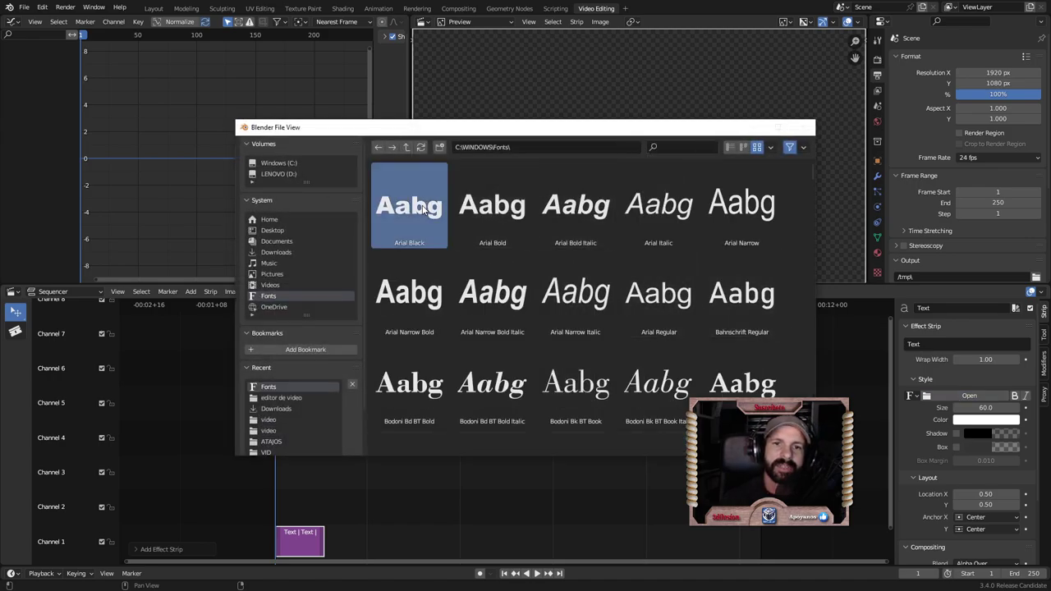
click(943, 343)
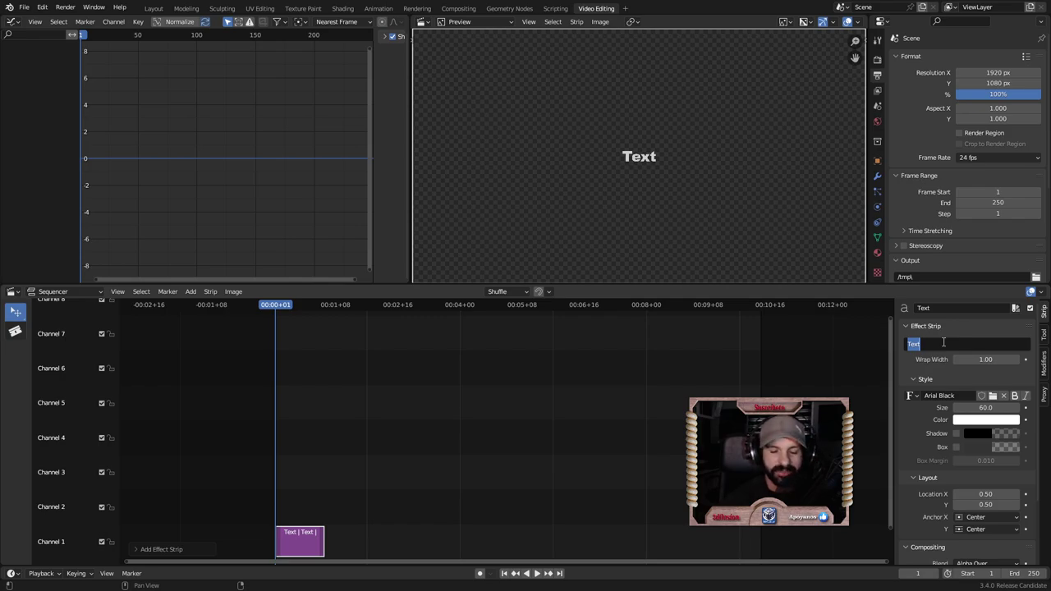
text(tuTORIAL DE SEQUENCER DE BLENDER)
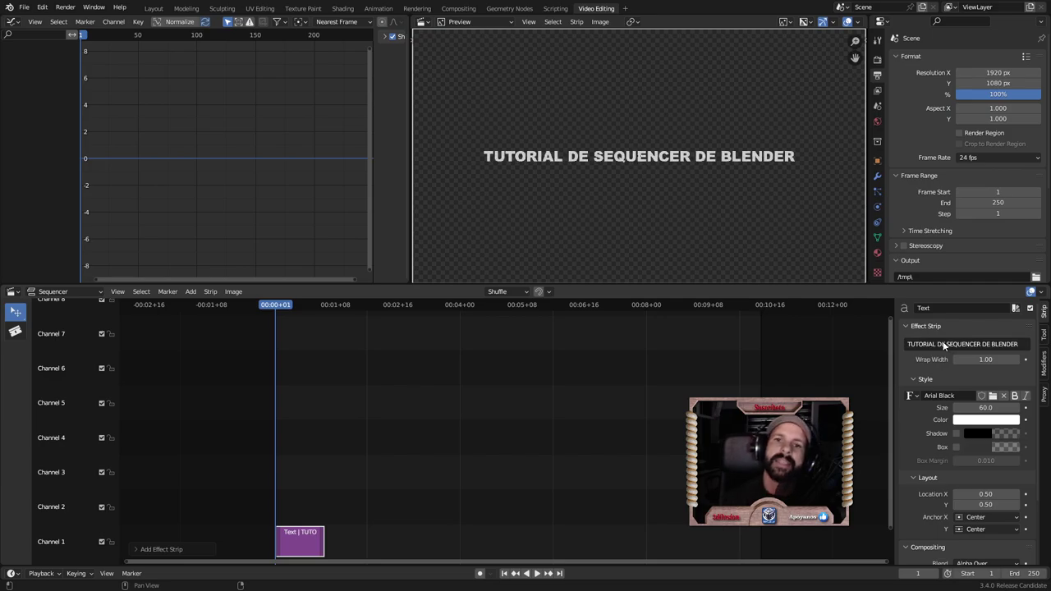
key(Return)
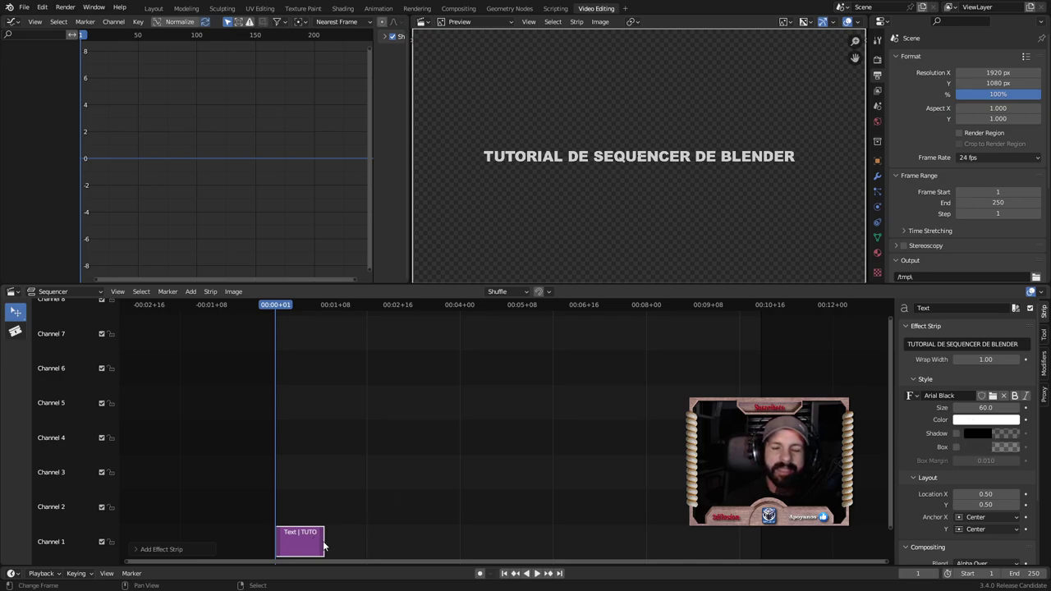
scroll(943, 465, down, 1)
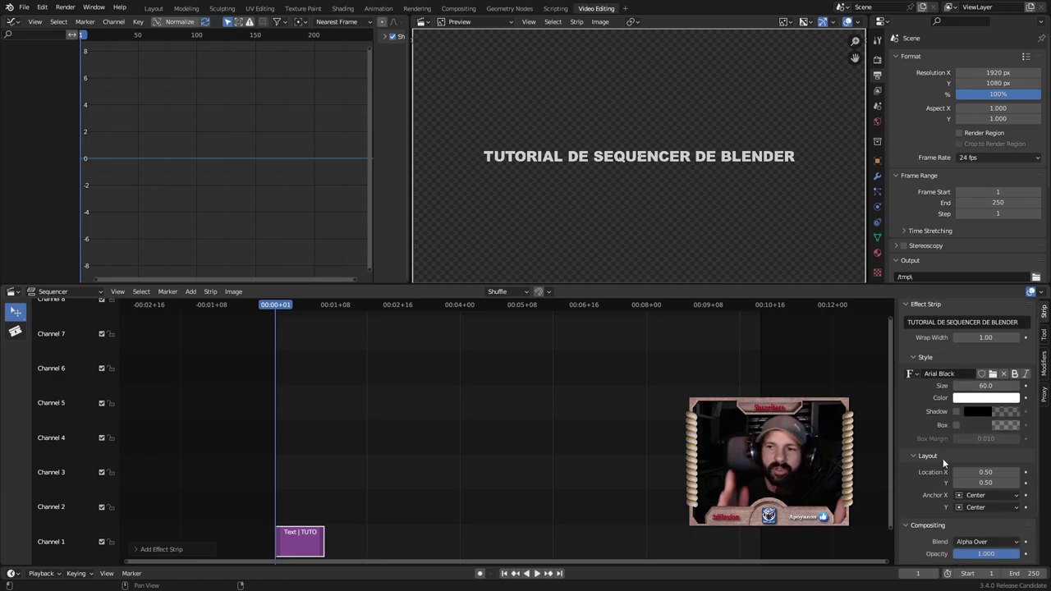
mouse_move(985, 472)
mouse_down()
mouse_move(1018, 472)
mouse_move(981, 473)
mouse_up()
click(974, 473)
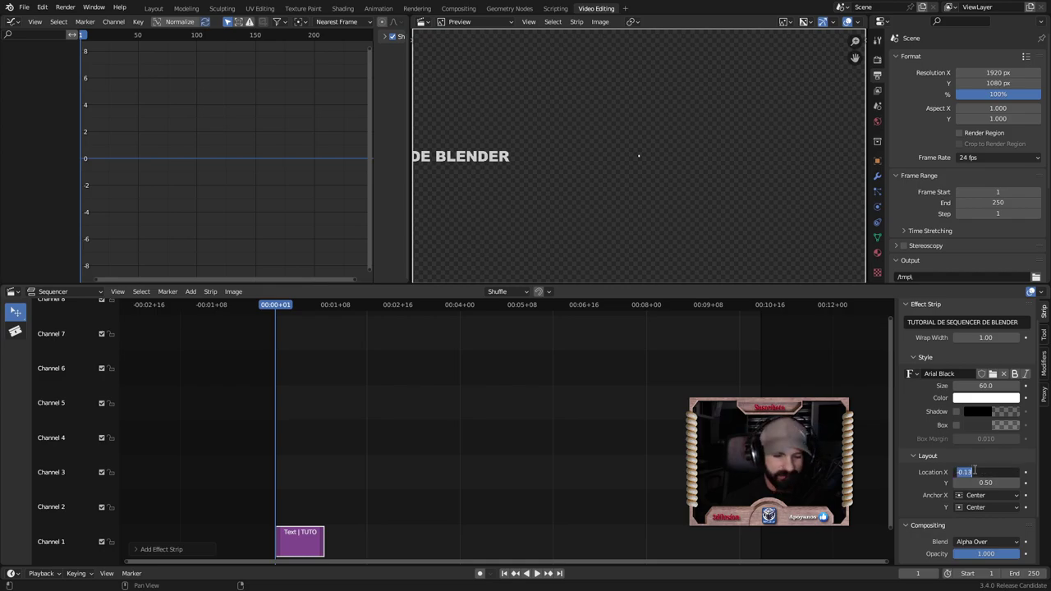
key(Return)
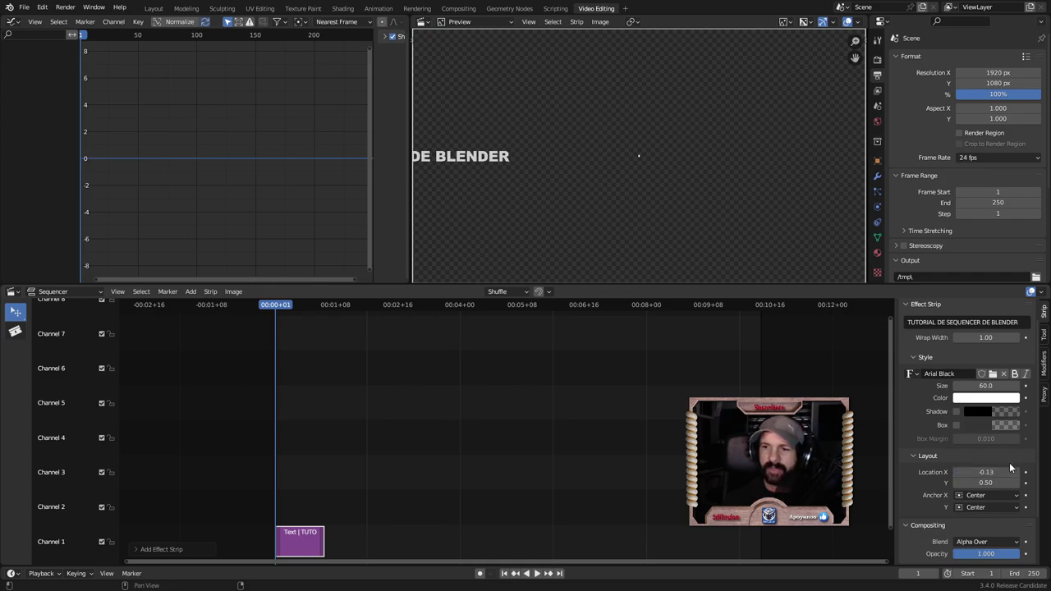
key(BackSpace)
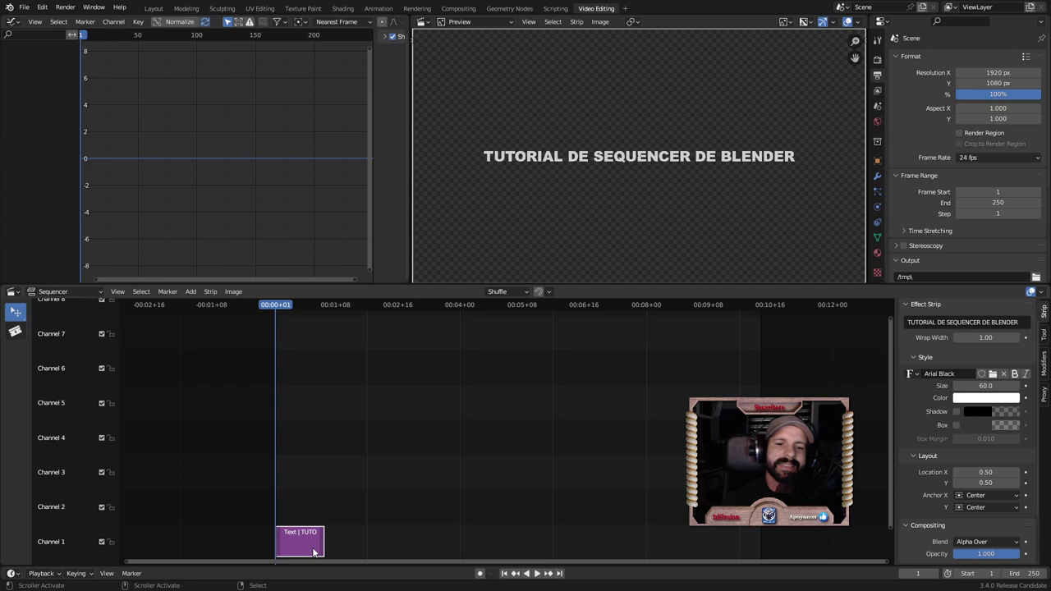
drag(321, 547, 759, 547)
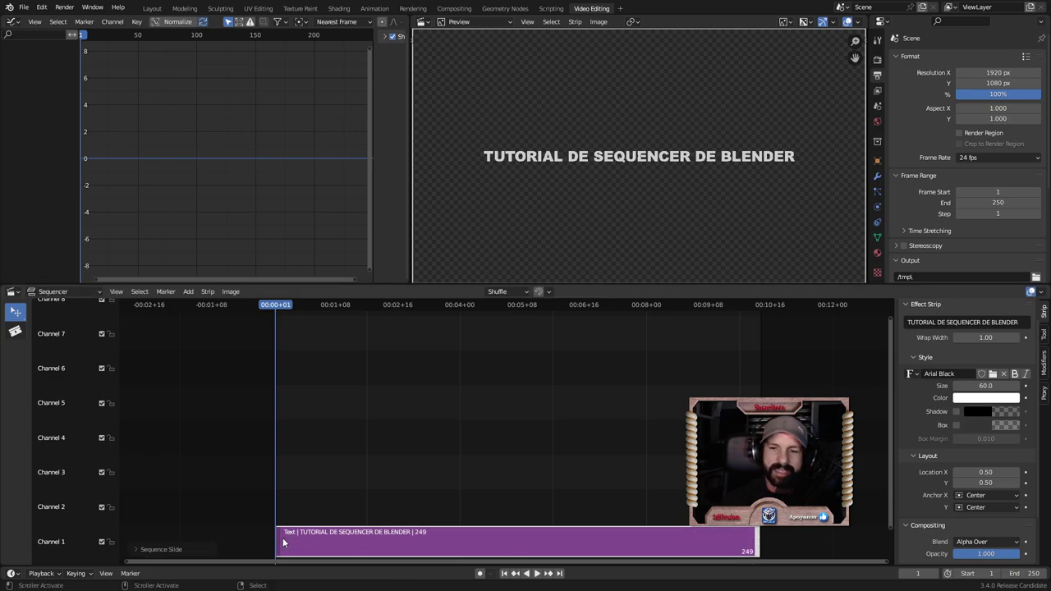
Step: Stretch the title strip to frame 249 and play it back to preview the title
mouse_move(279, 545)
mouse_down()
mouse_move(342, 538)
mouse_move(277, 540)
mouse_up()
key(space)
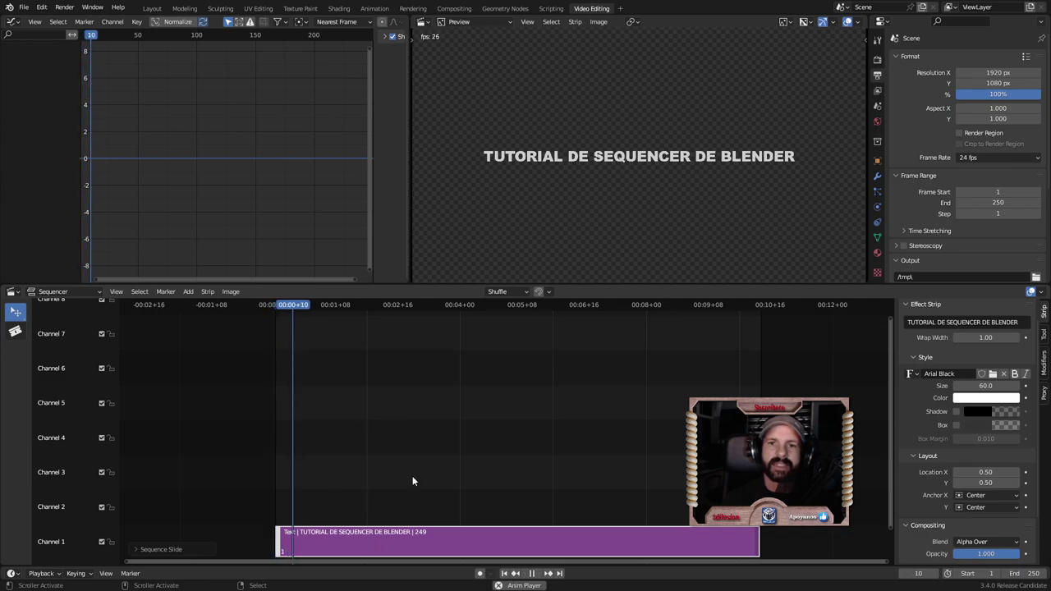
key(space)
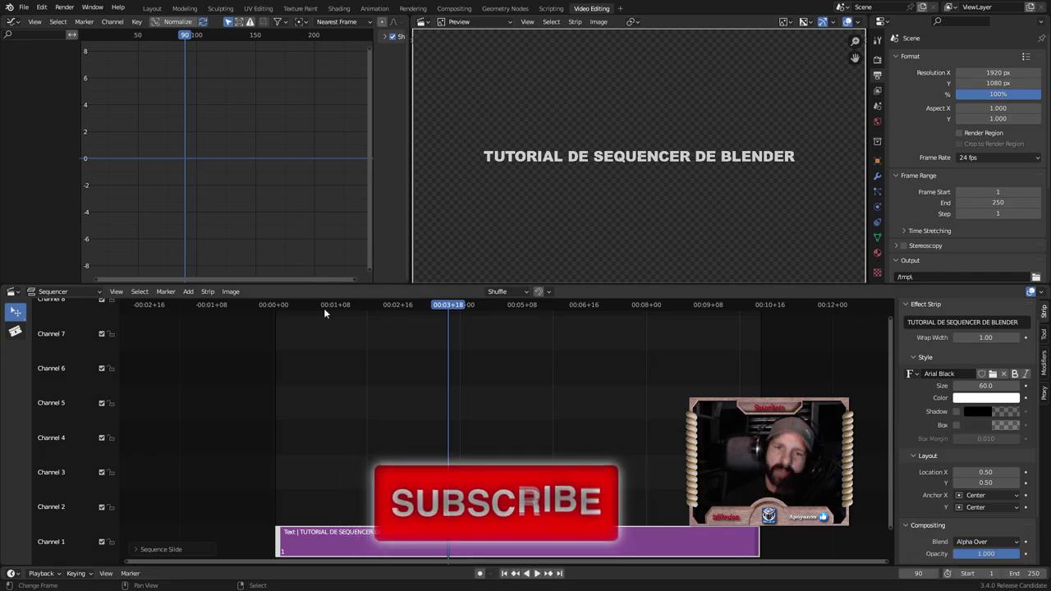
key(space)
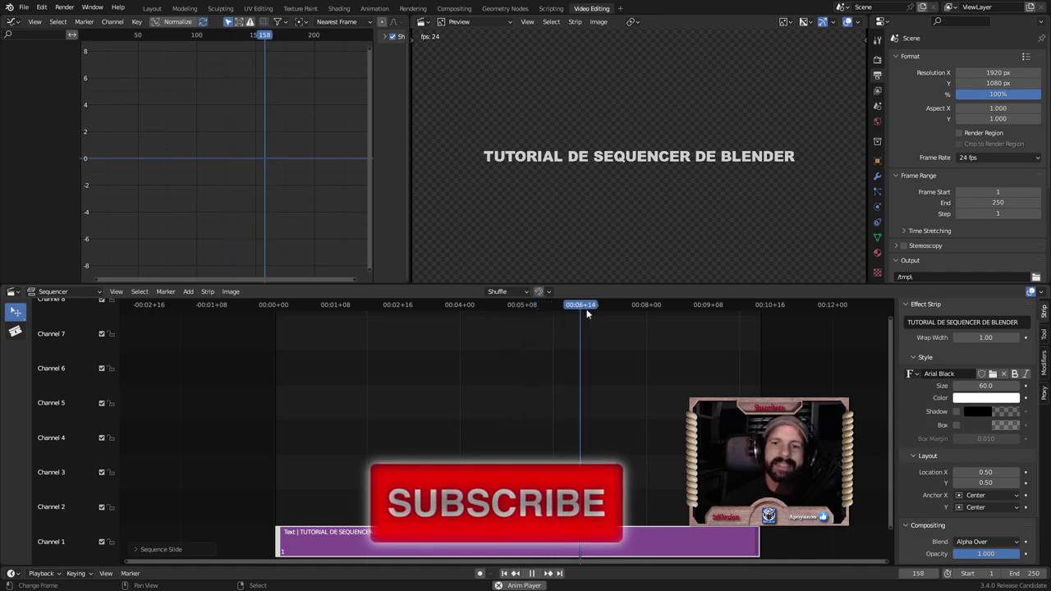
key(space)
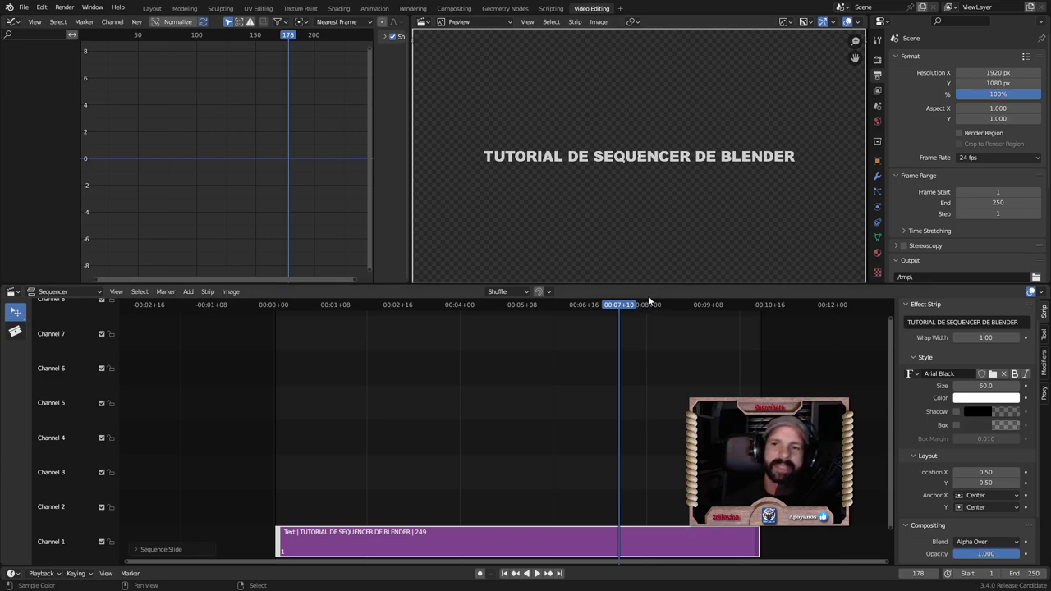
click(277, 413)
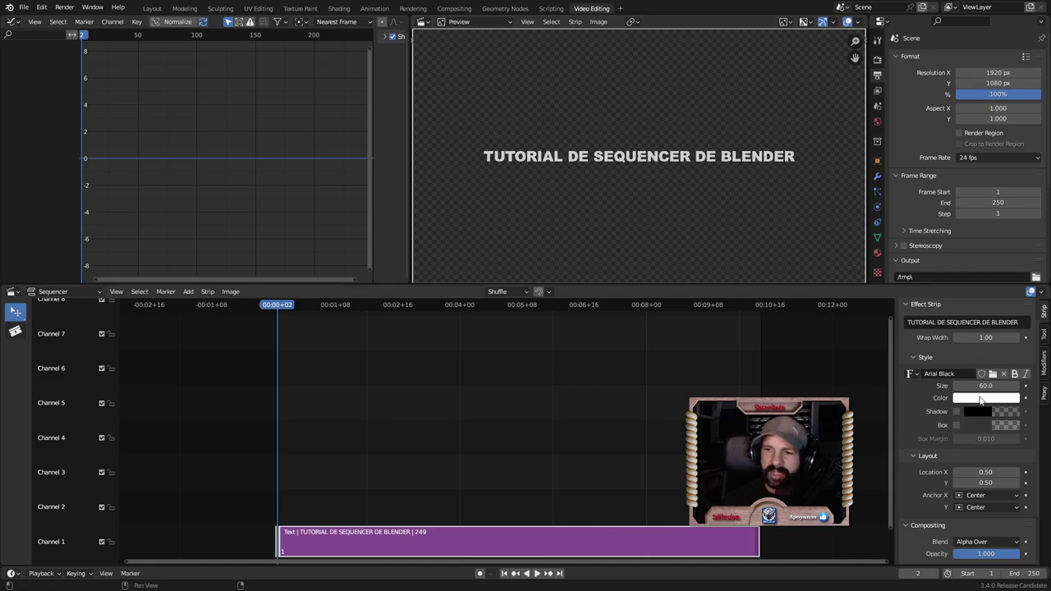
Step: Set the title text colour to green and keyframe it
click(982, 399)
drag(957, 285, 934, 279)
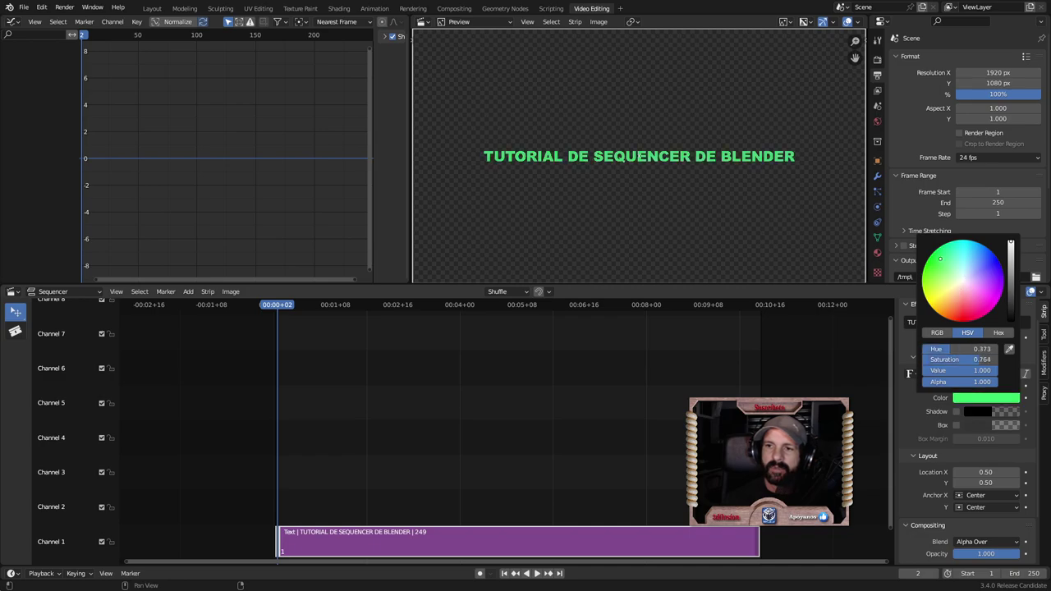
click(1025, 398)
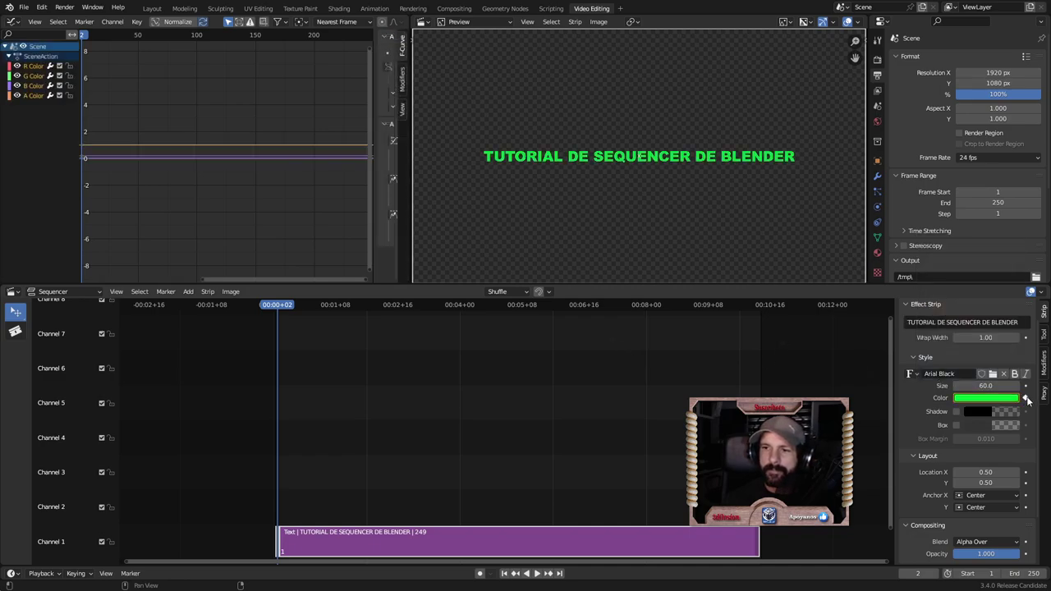
Step: At frame 250, keyframe the text colour as red and play back the colour shift
click(928, 573)
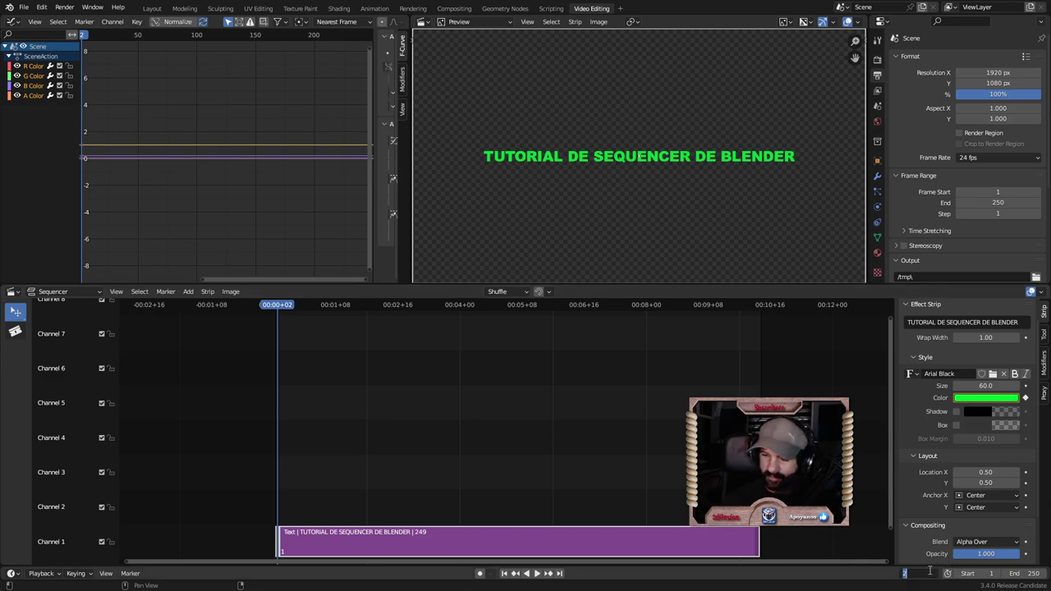
text(50)
key(Return)
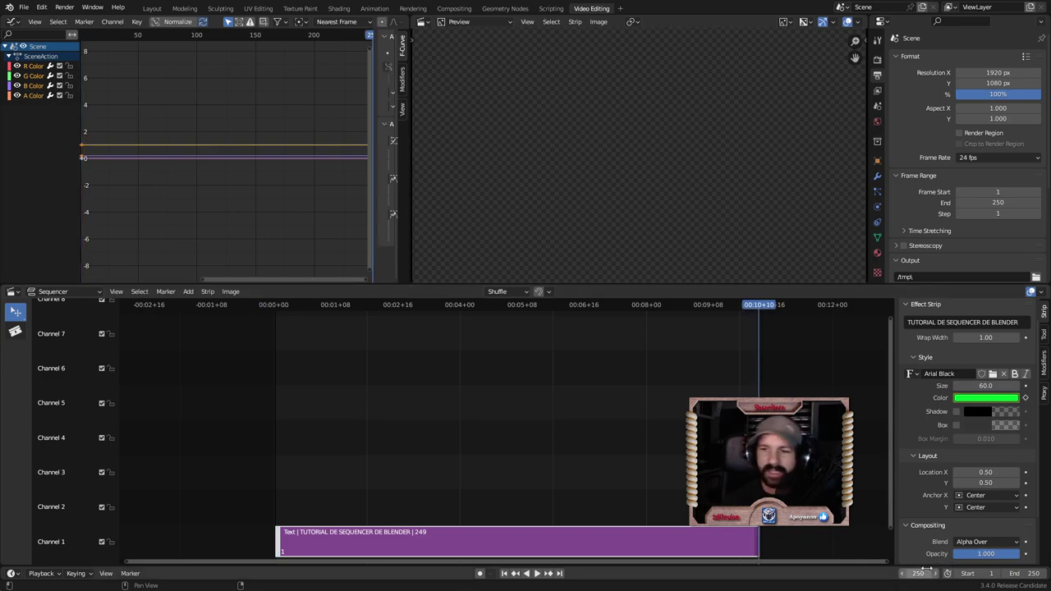
click(986, 397)
drag(961, 349, 986, 349)
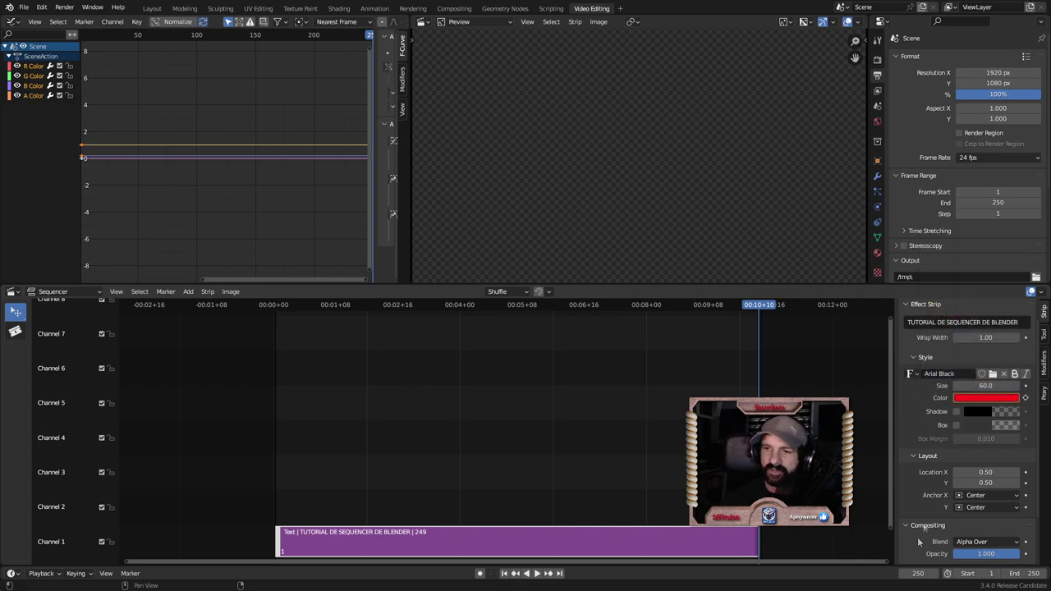
click(1025, 397)
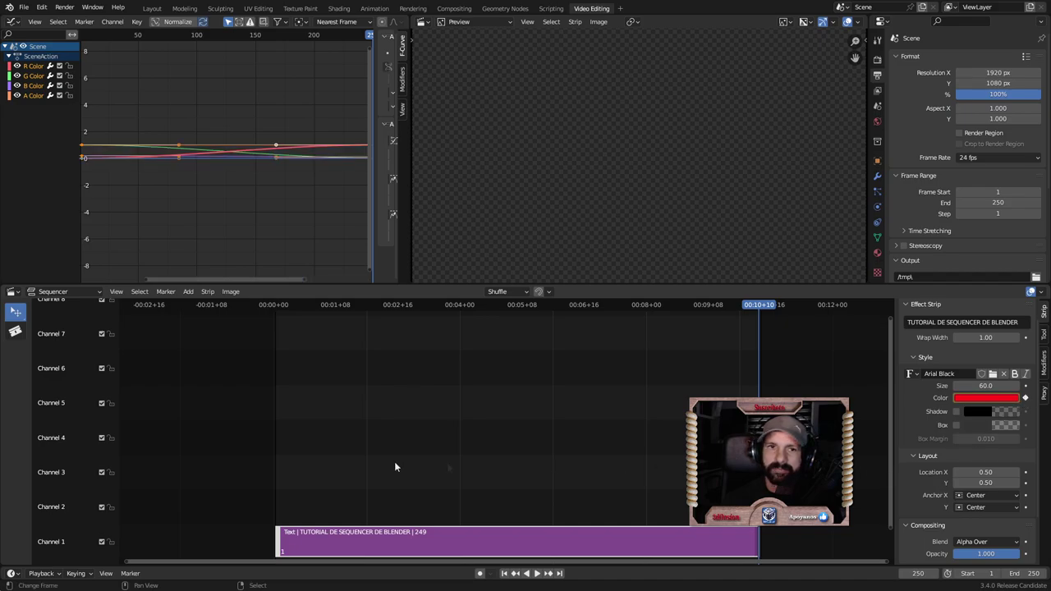
key(space)
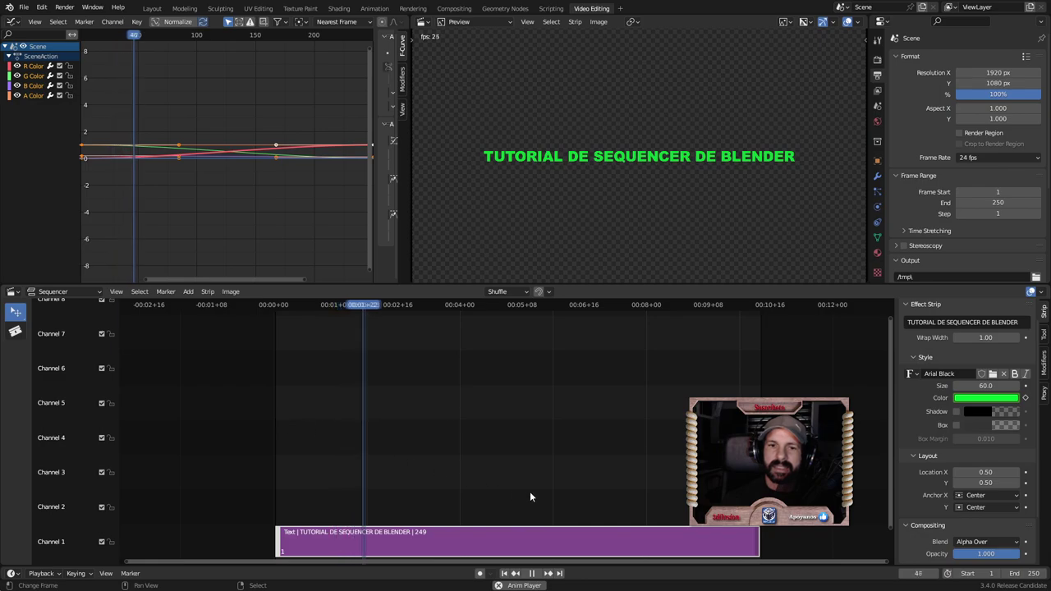
key(space)
Step: At frame 120, set the title colour to blue and keyframe it
click(506, 306)
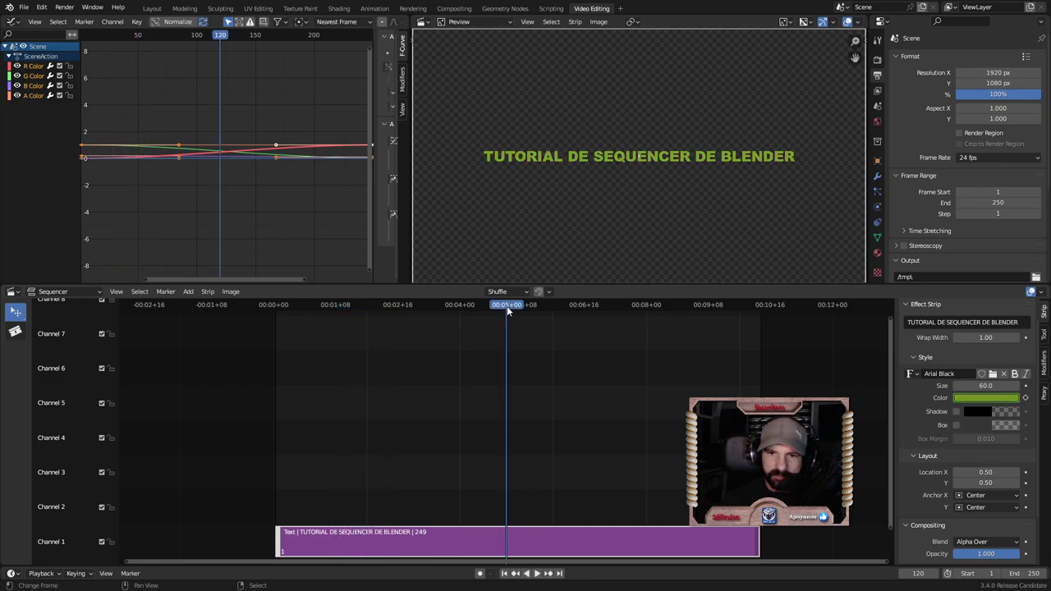
click(983, 398)
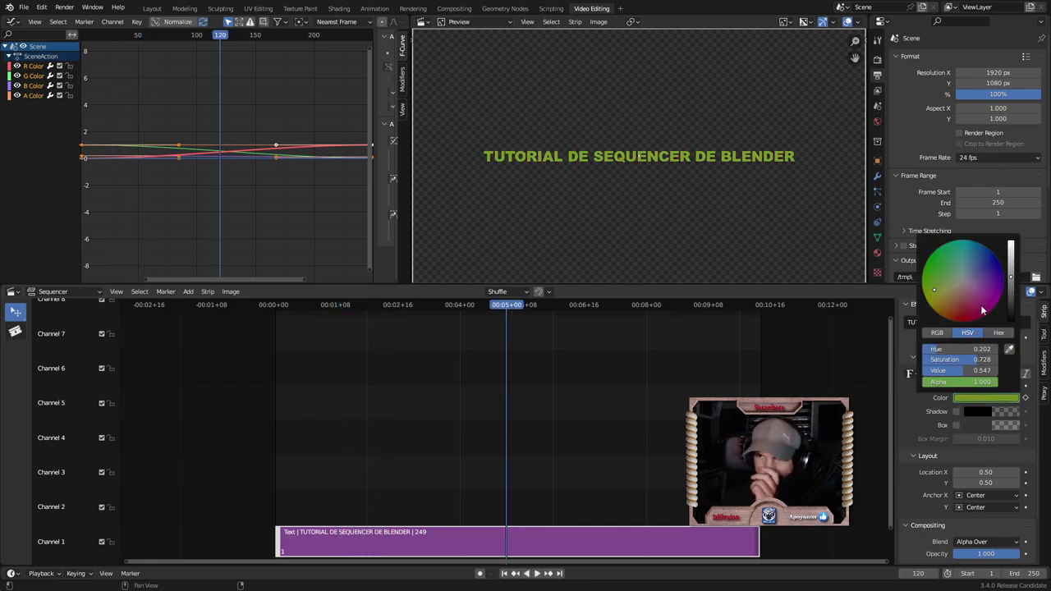
drag(1011, 281, 1011, 244)
click(995, 257)
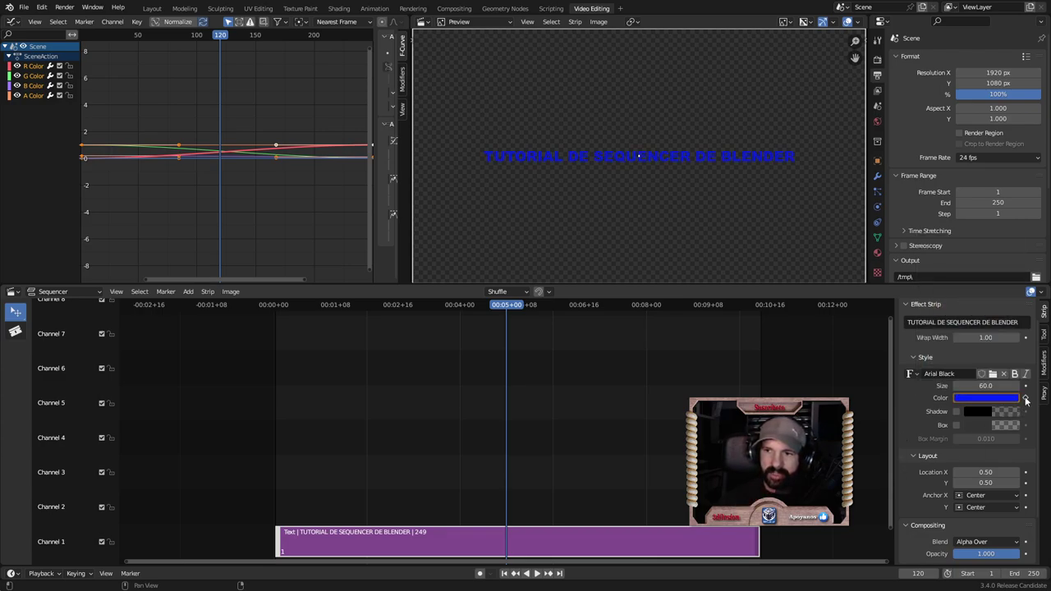
click(1025, 398)
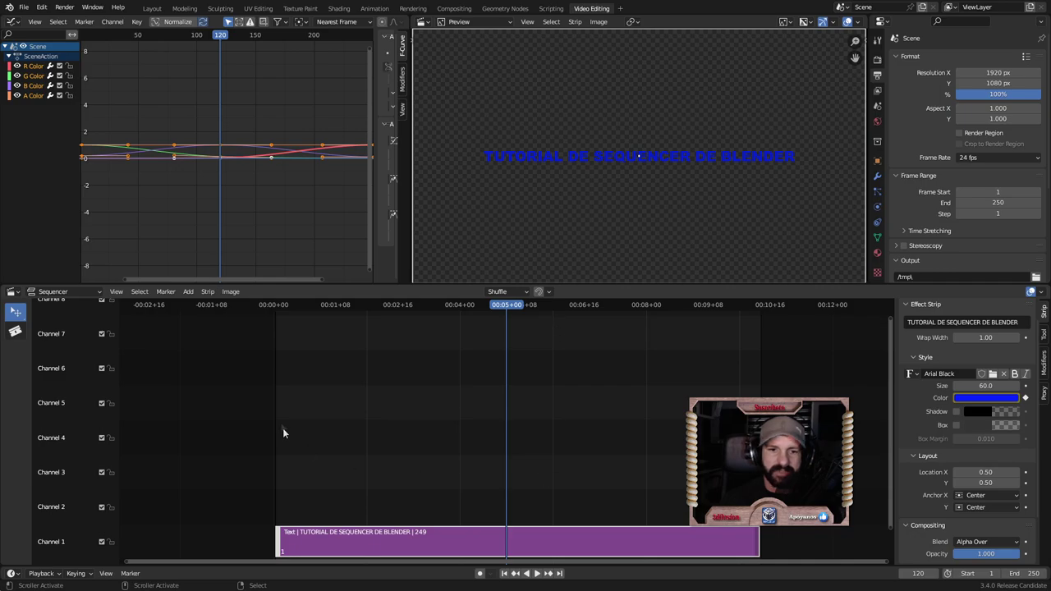
Step: Play the green-blue-red colour animation from the start, then return to frame 1
key(shift+Left)
key(space)
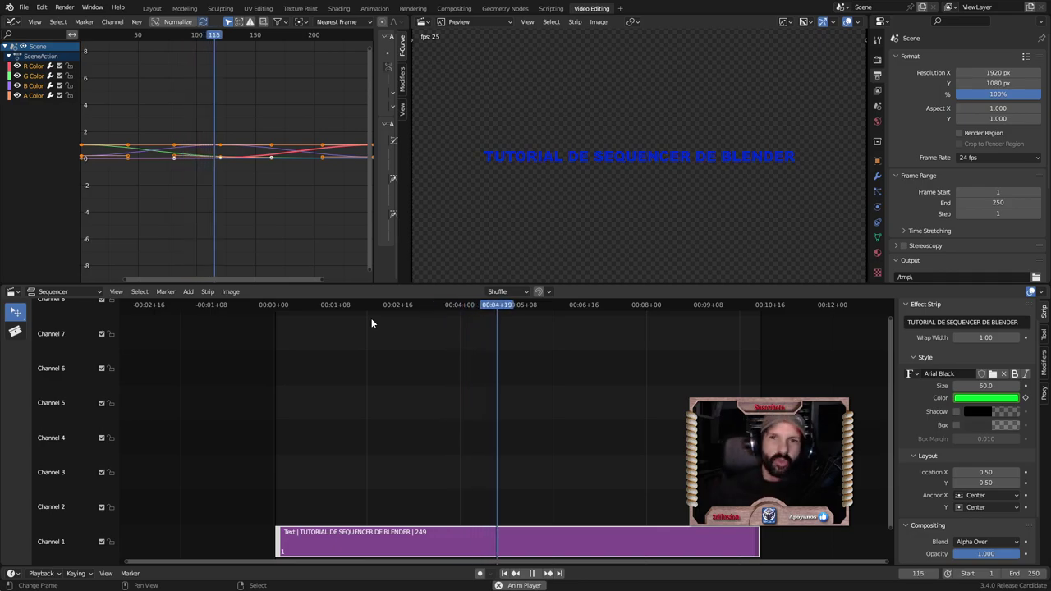
key(space)
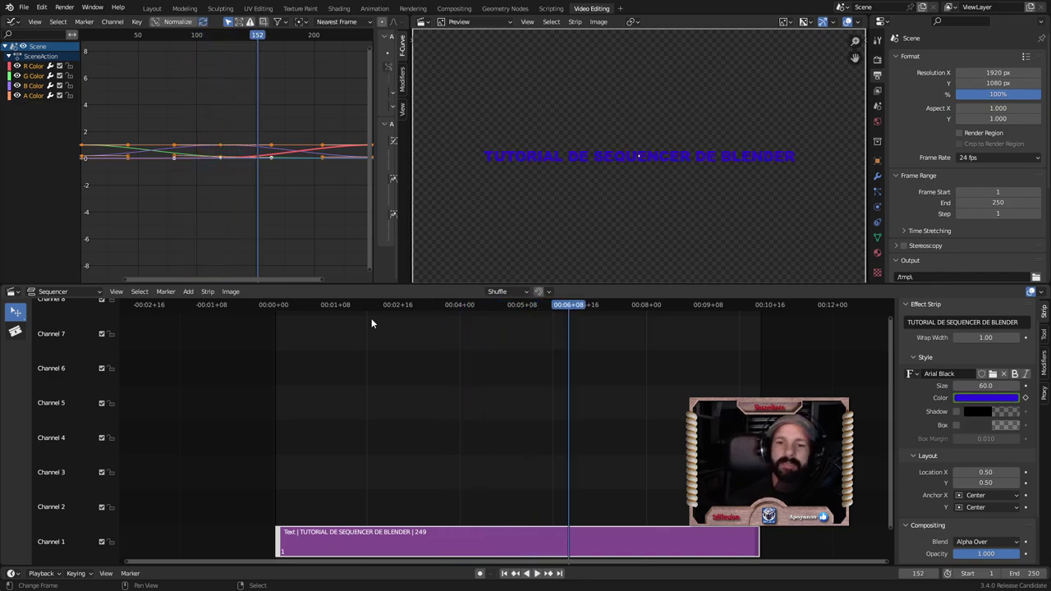
click(279, 383)
click(276, 386)
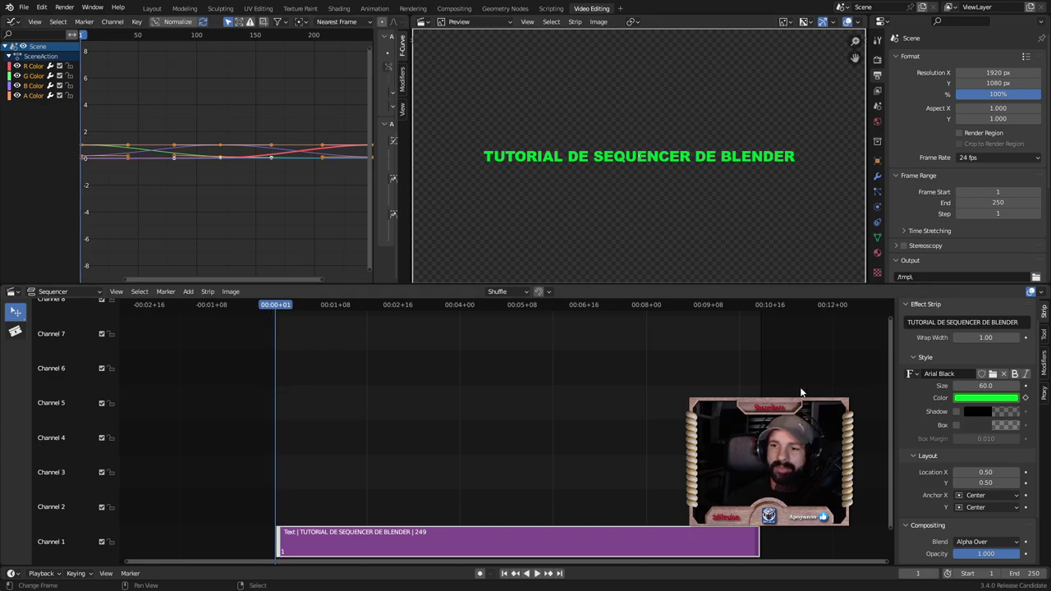
Step: Keyframe the title's Location X at -0.34 on frame 1 and 0.52 on frame 30
drag(986, 472, 920, 473)
drag(985, 472, 977, 472)
click(1025, 474)
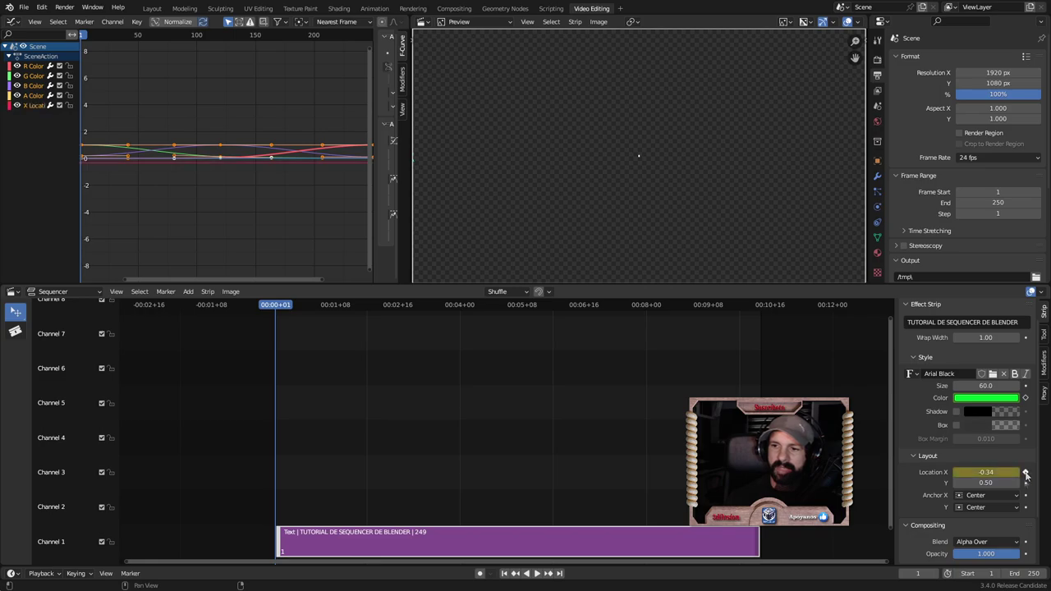
drag(283, 313, 332, 314)
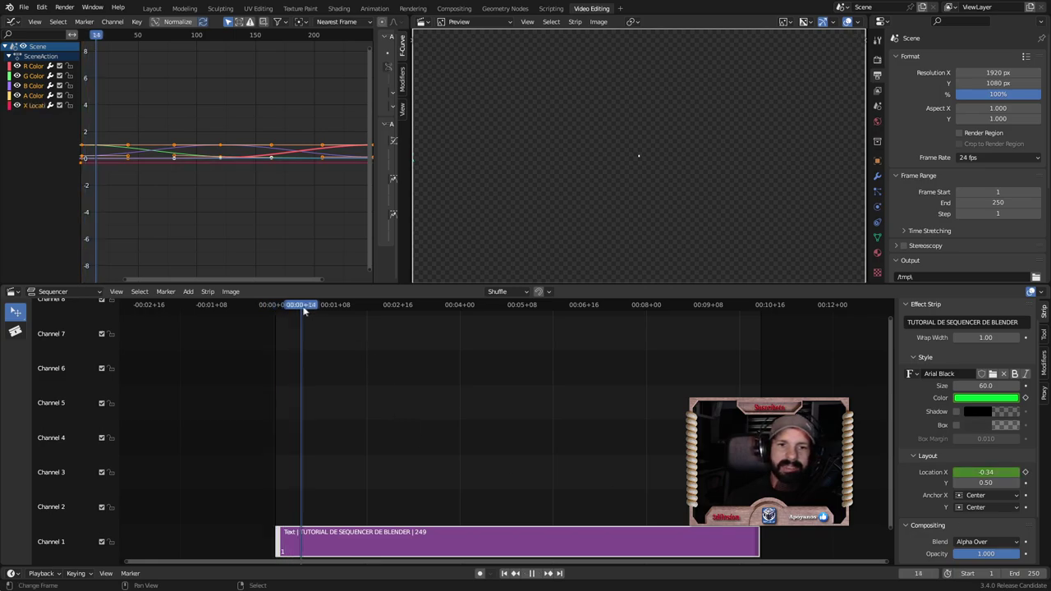
click(983, 472)
text(0)
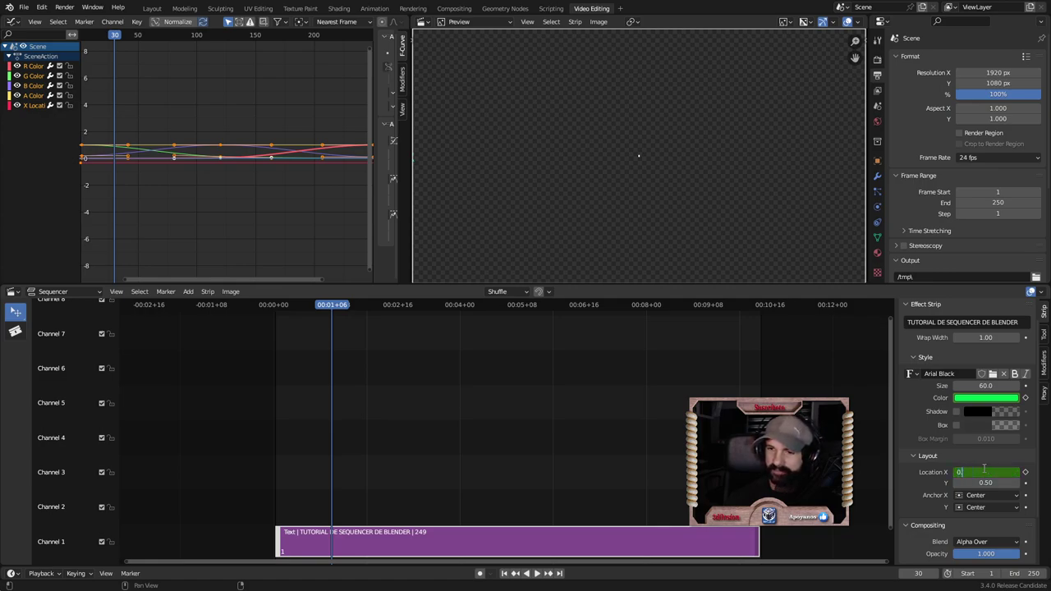
text(.52)
key(Return)
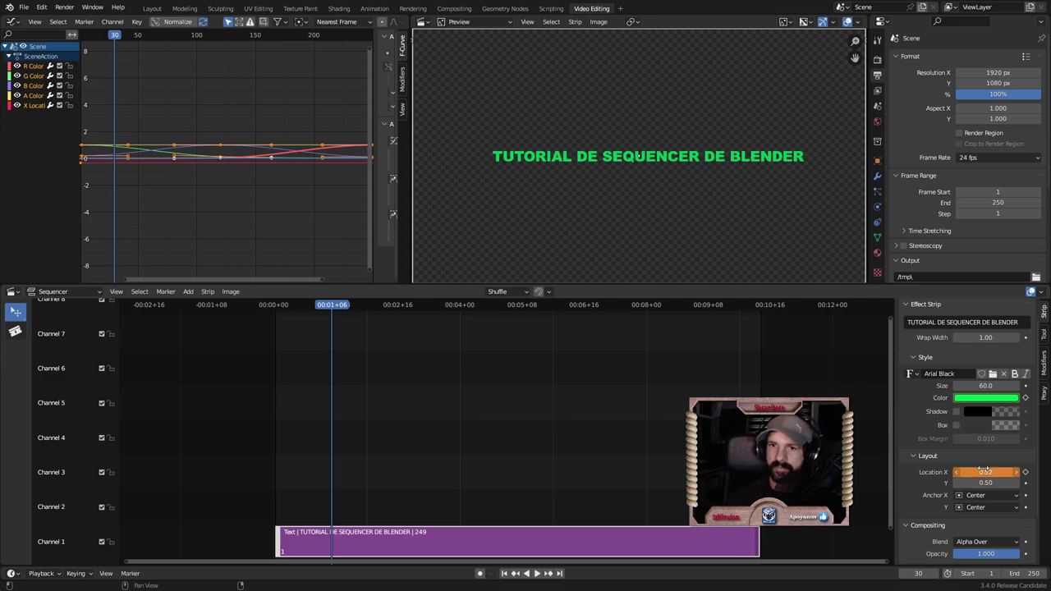
click(1026, 473)
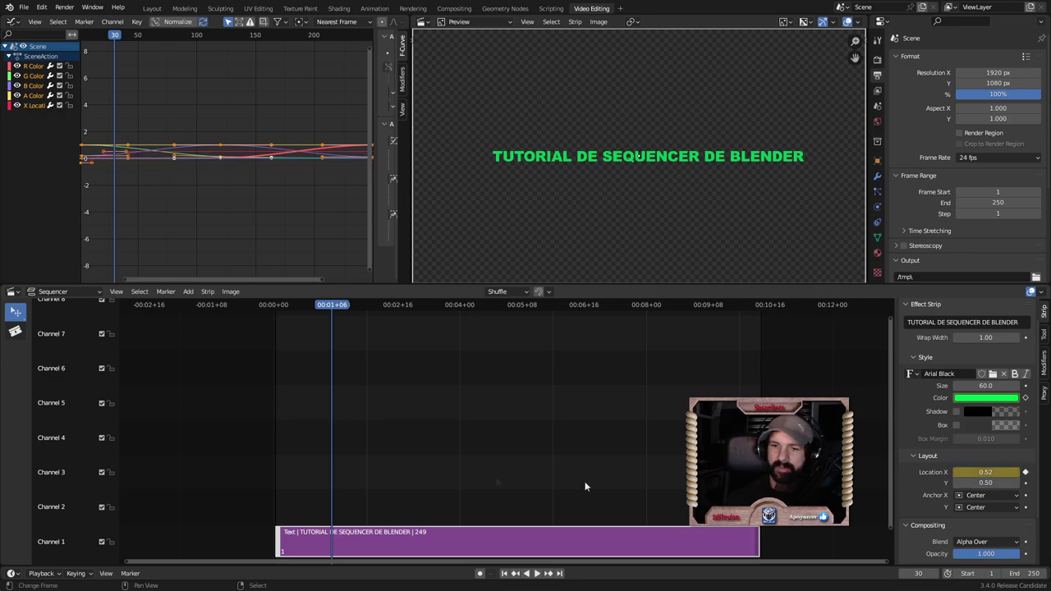
Step: Play the slide-in from the start and scrub back to check the motion
click(272, 441)
key(space)
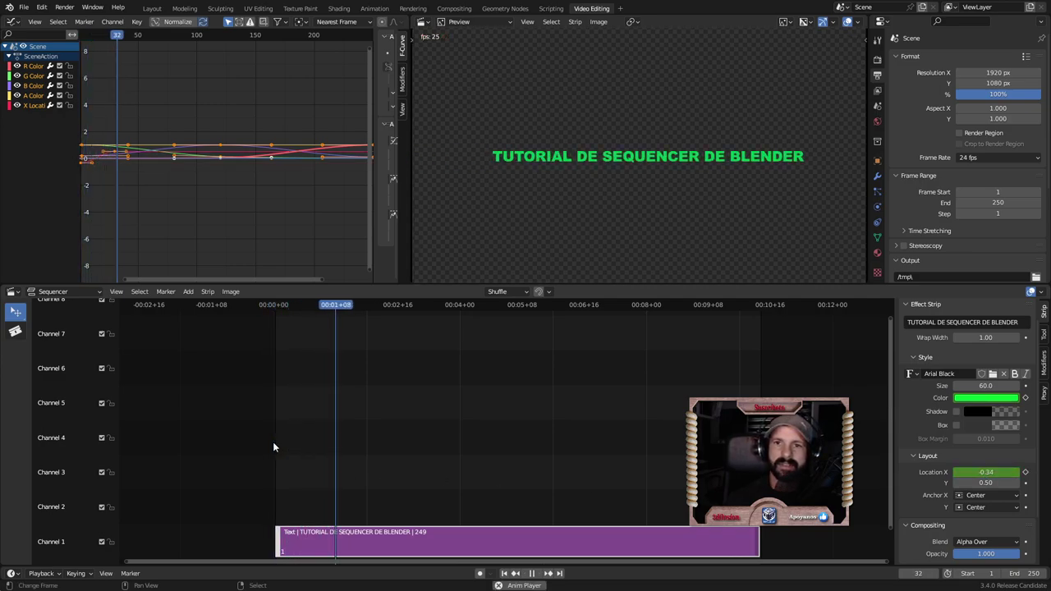
key(space)
drag(319, 438, 321, 443)
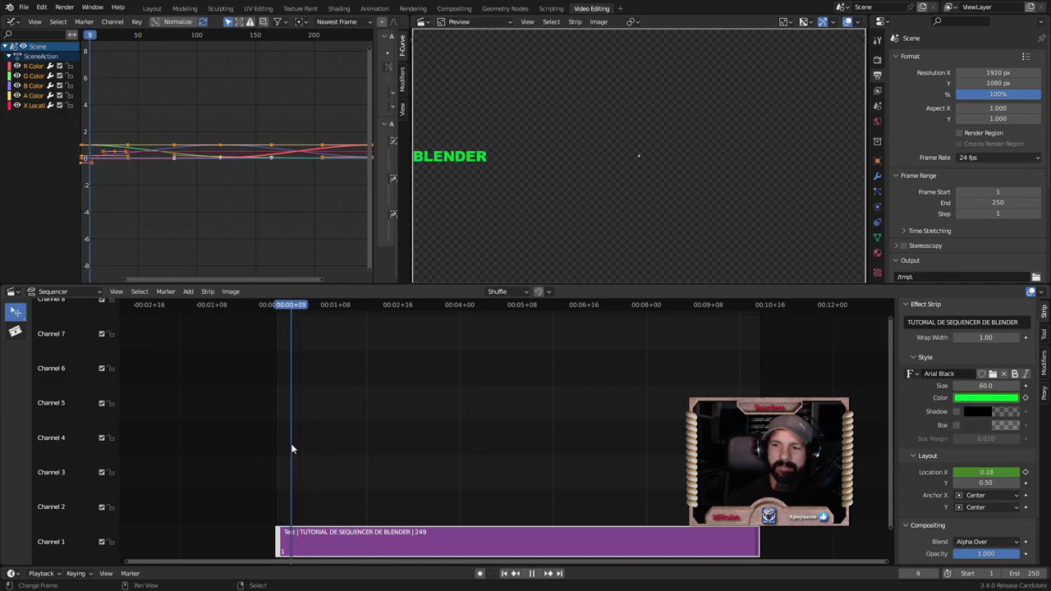
Step: At frame 34, keyframe Location X at 0.50
key(Right)
key(Right)
key(Right)
key(Right)
key(Right)
key(Right)
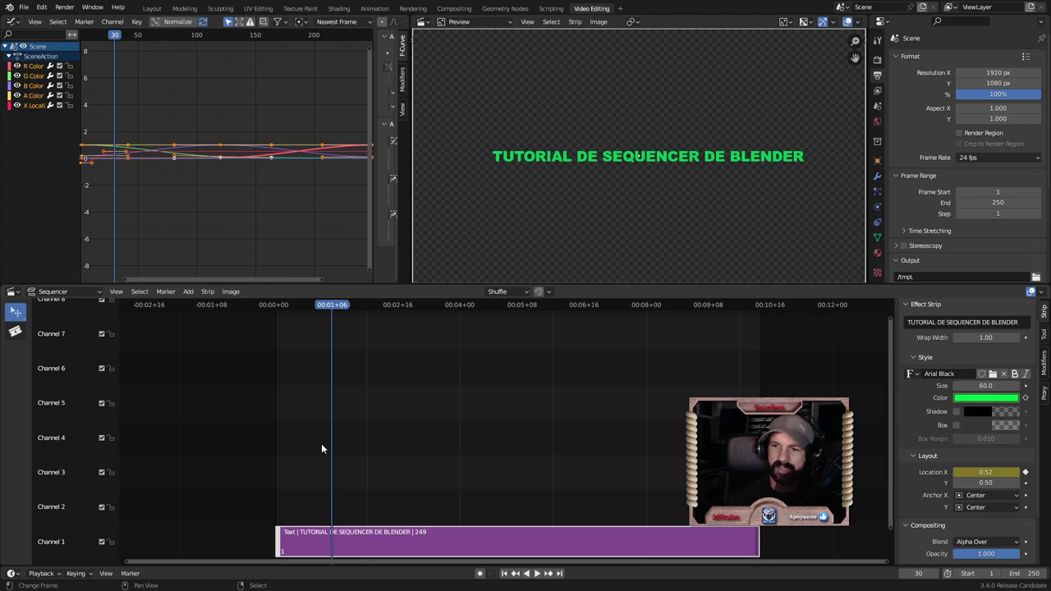
key(Right)
key(Right)
key(Right)
click(980, 472)
text(.5)
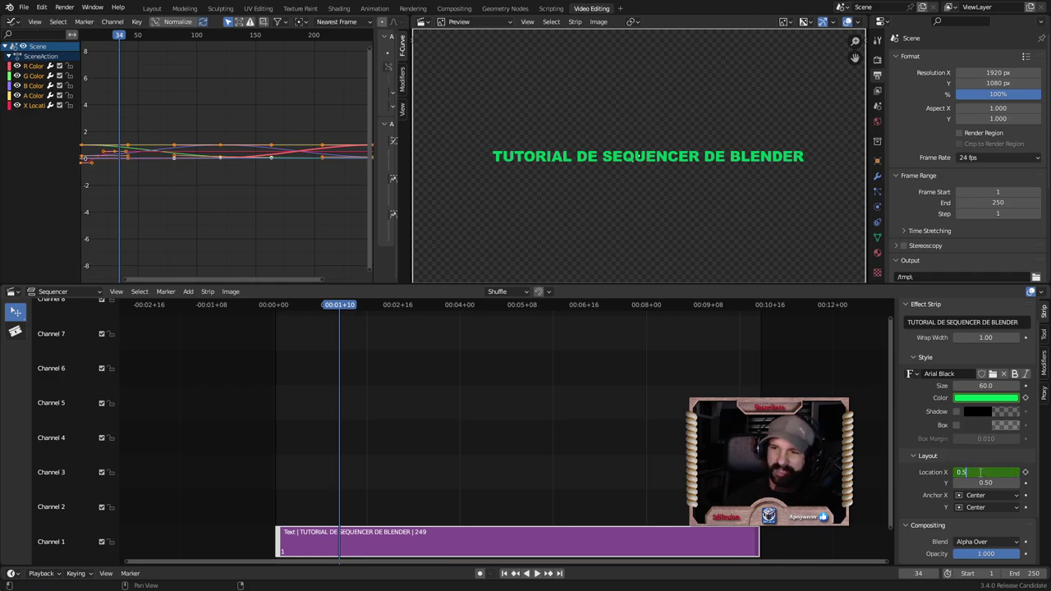
key(Return)
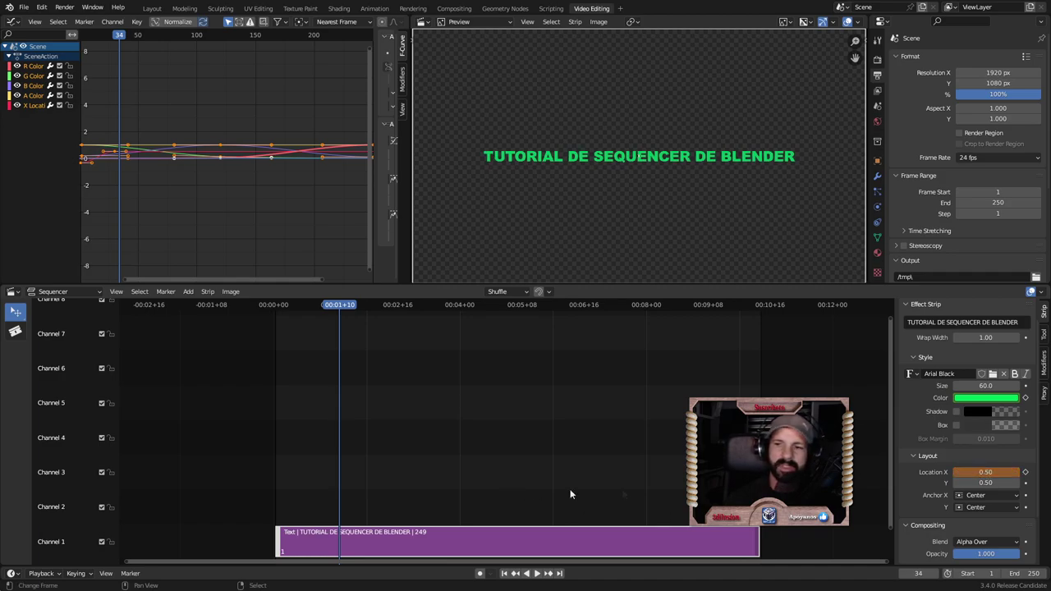
click(1025, 474)
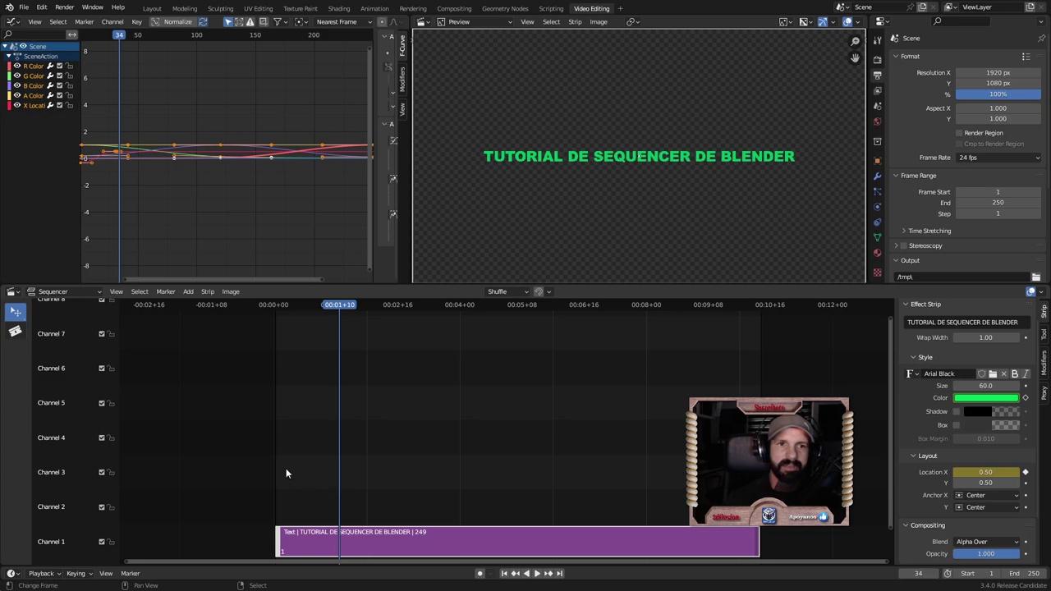
Step: Play the slide-in animation from the start to review it
key(space)
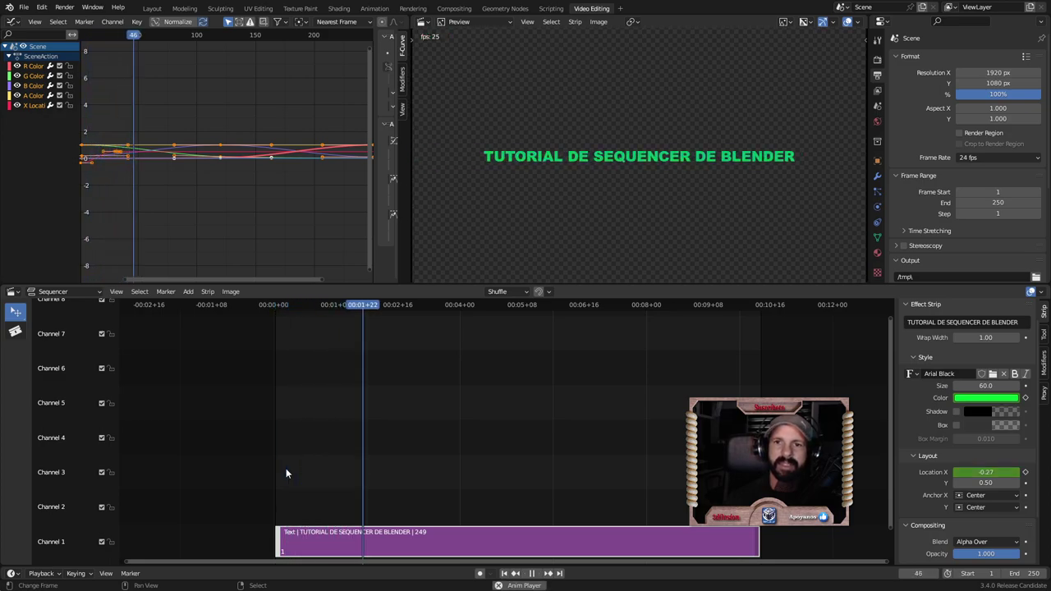
key(space)
click(274, 469)
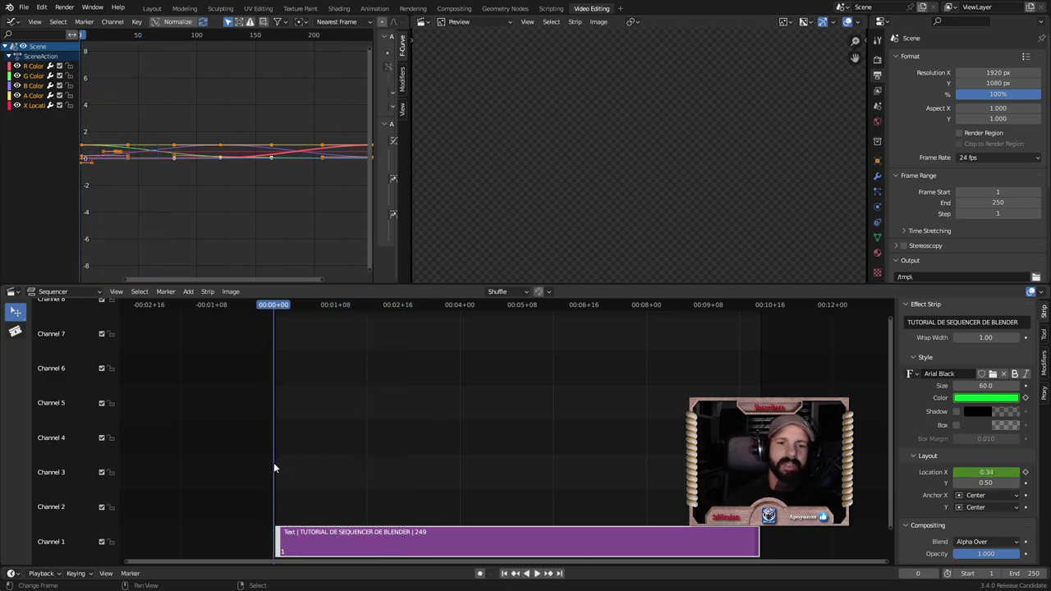
key(space)
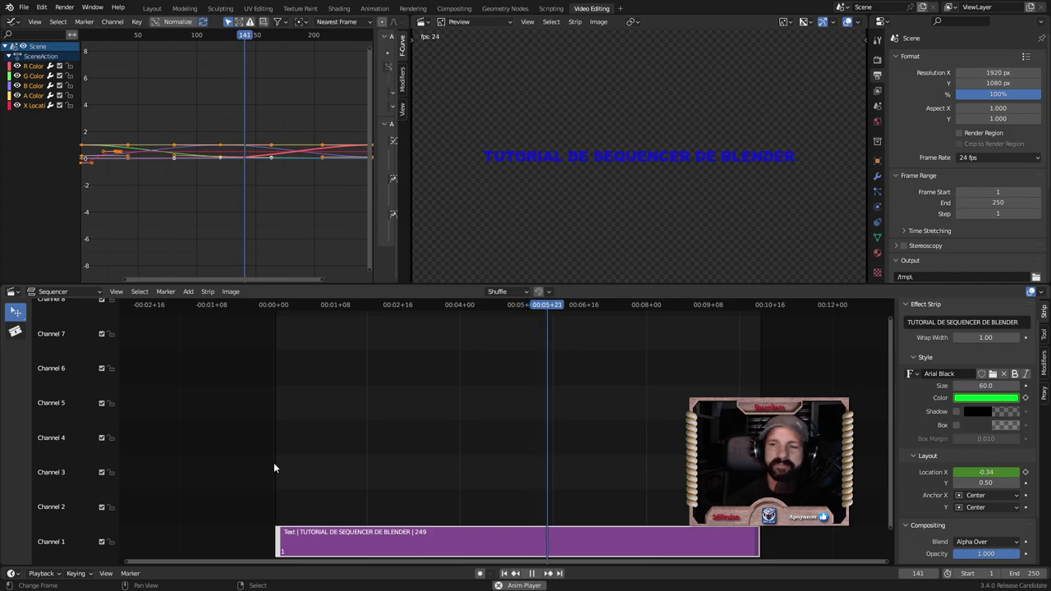
key(space)
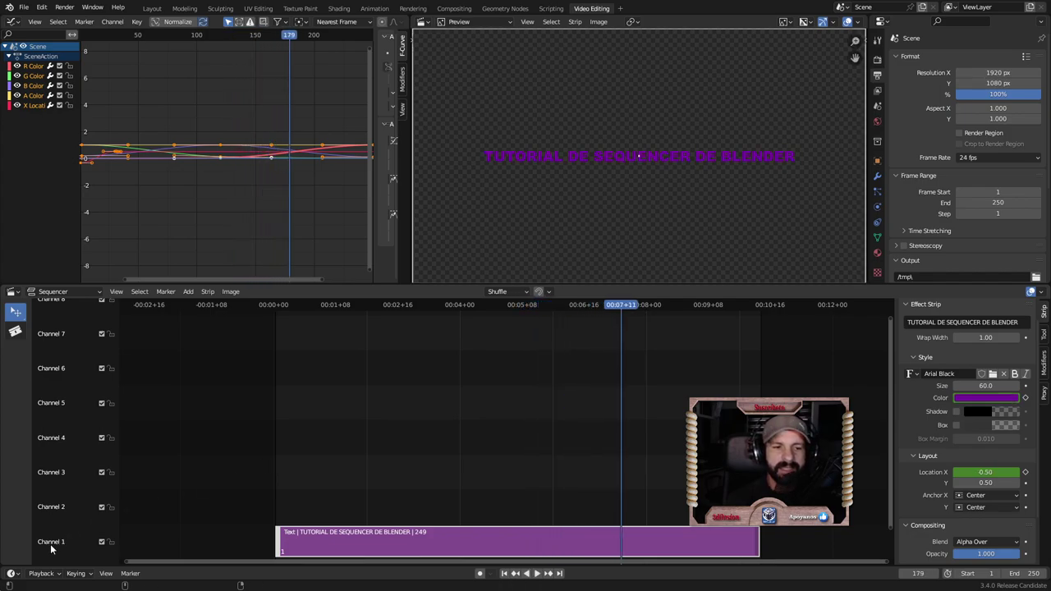
Step: Rename Channel 1 to TEXTO and blade the title strip at frames 117, 171, 201 and 57
double_click(57, 547)
text(TEXTO)
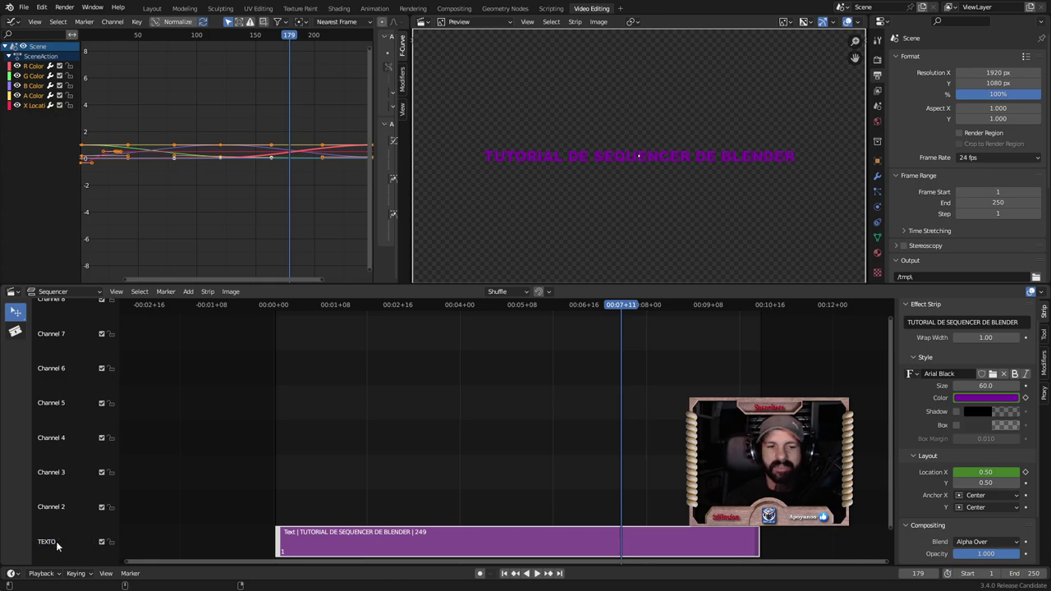
click(501, 308)
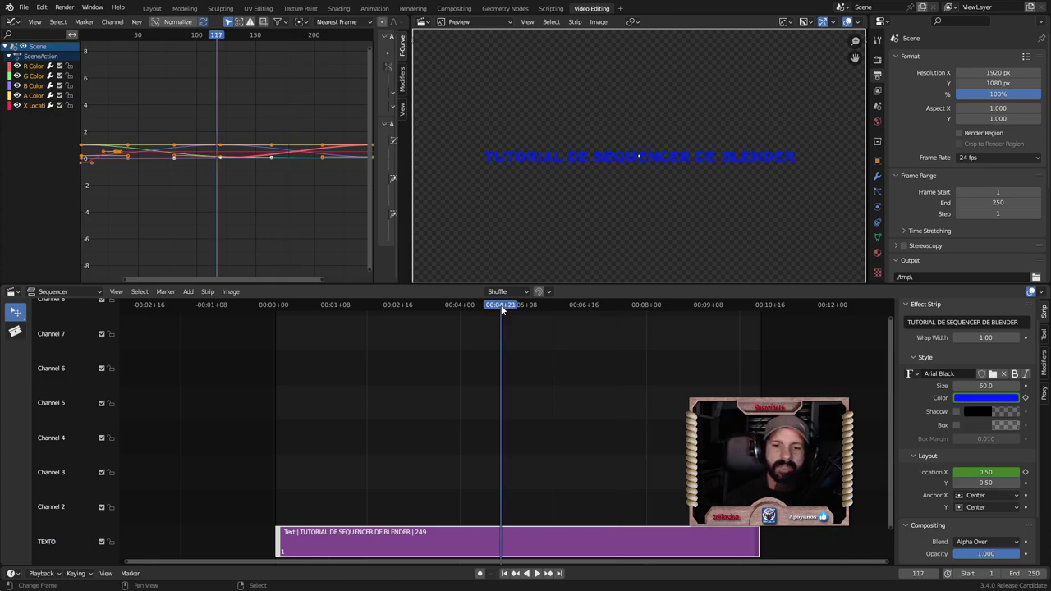
click(17, 332)
click(498, 548)
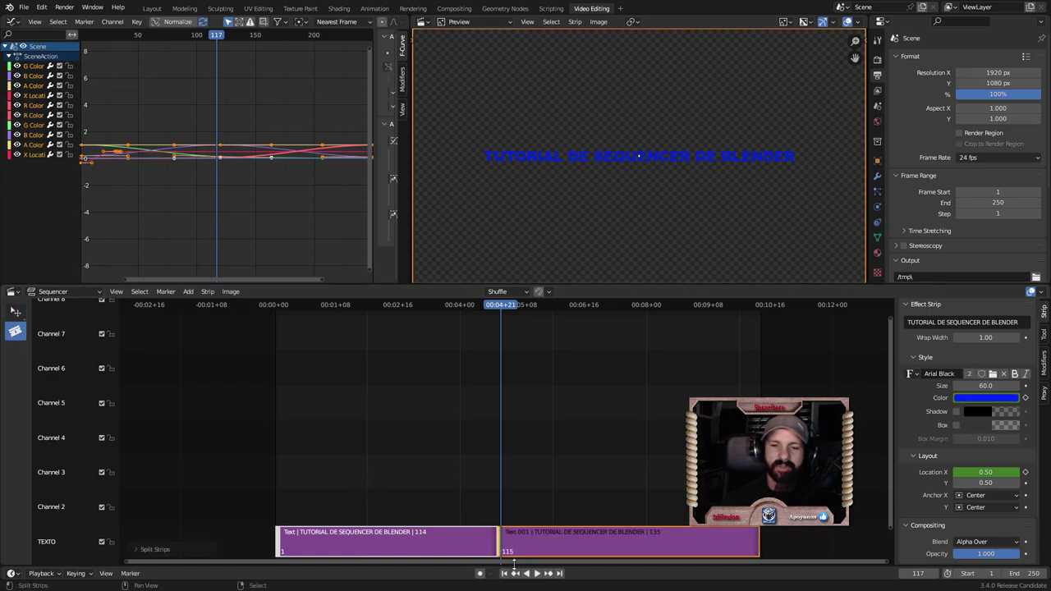
click(606, 556)
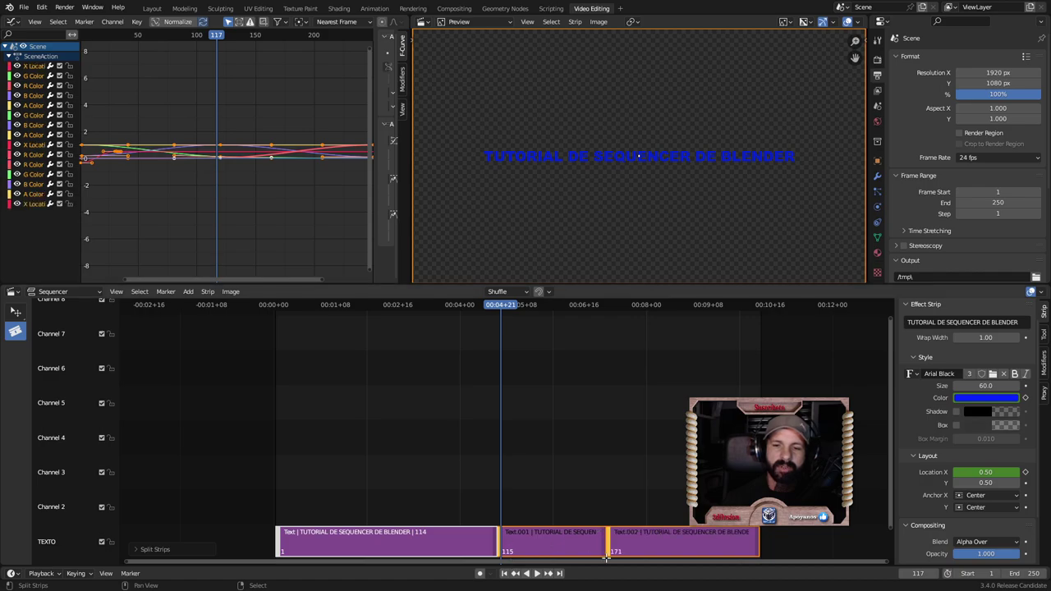
click(663, 552)
click(385, 543)
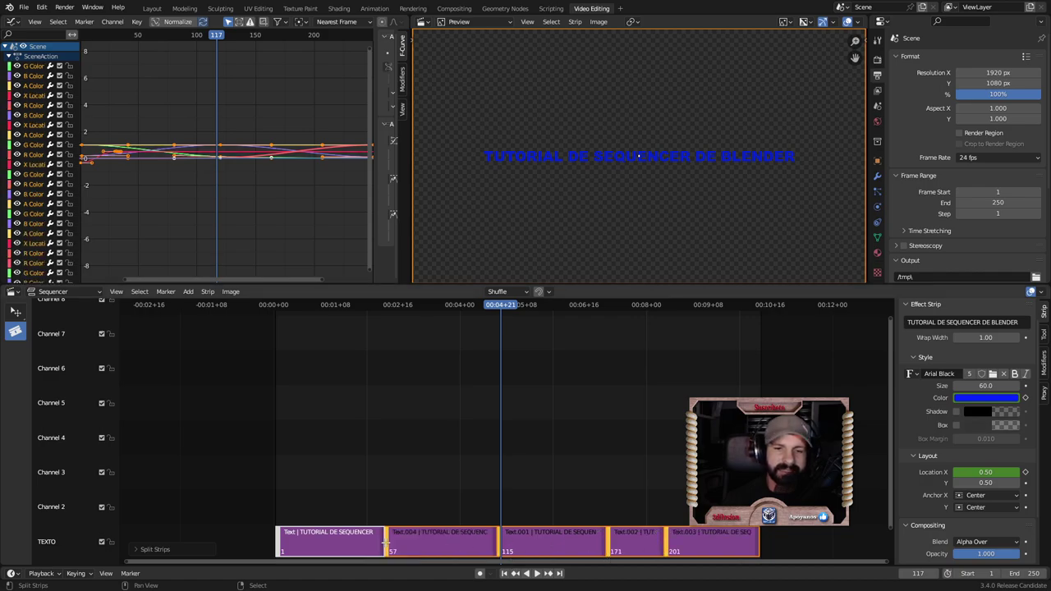
Step: Split the title strip with K at frames 135 and 224, creating Text.006
key(space)
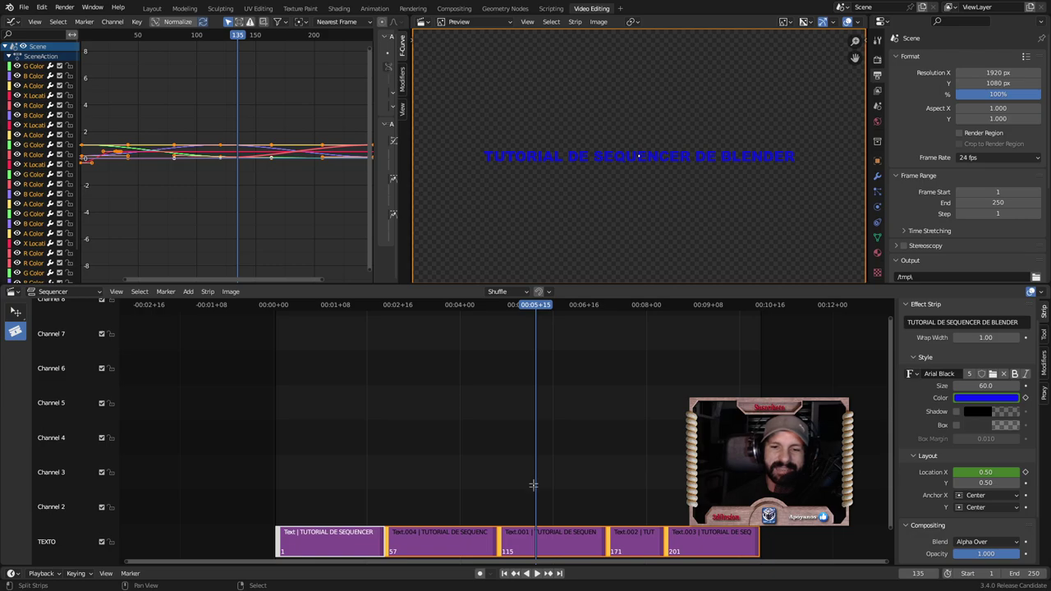
key(k)
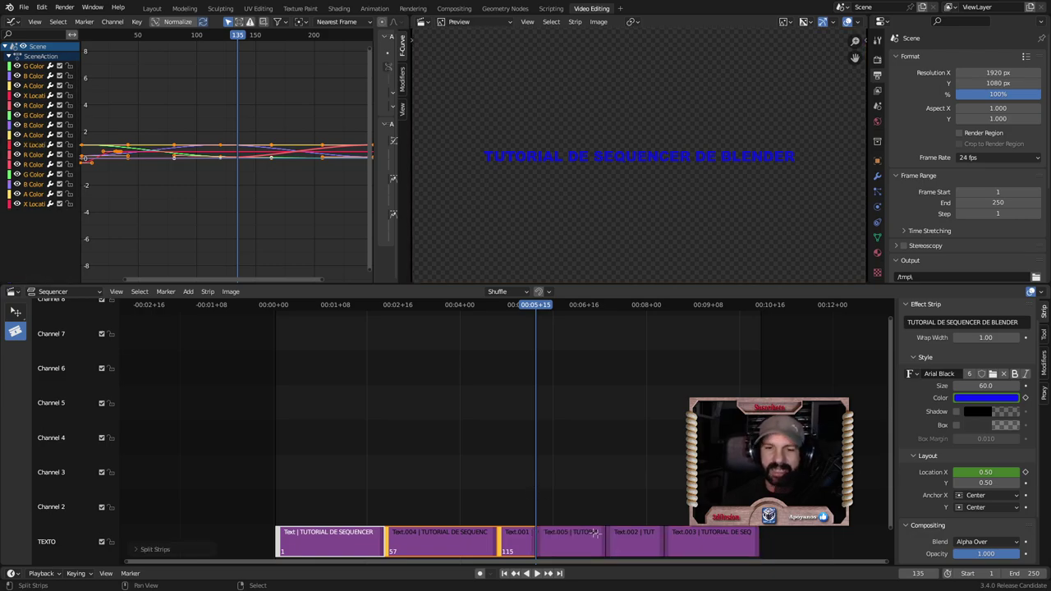
click(708, 312)
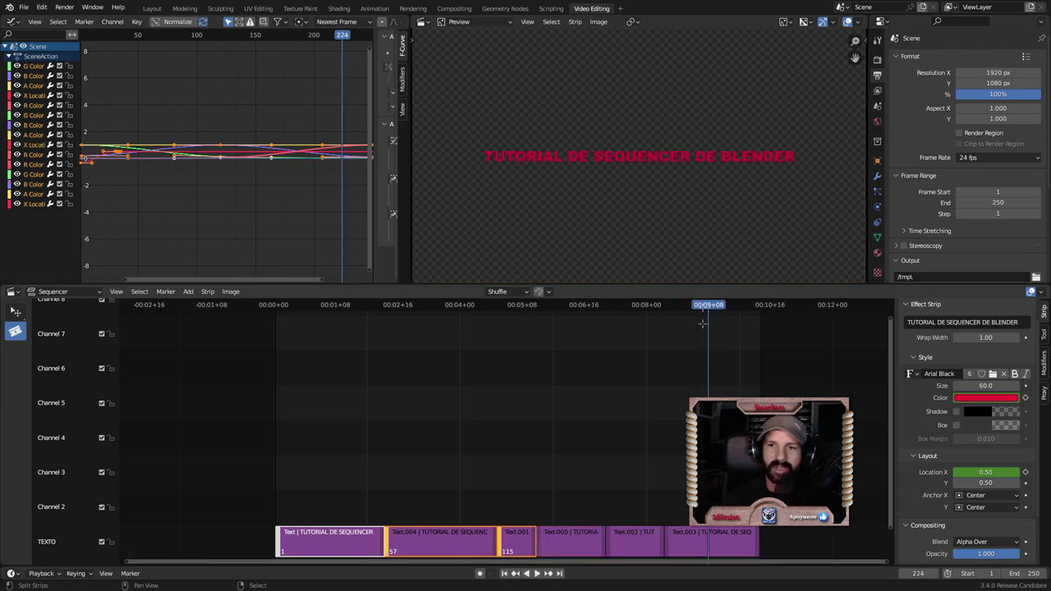
click(707, 544)
key(k)
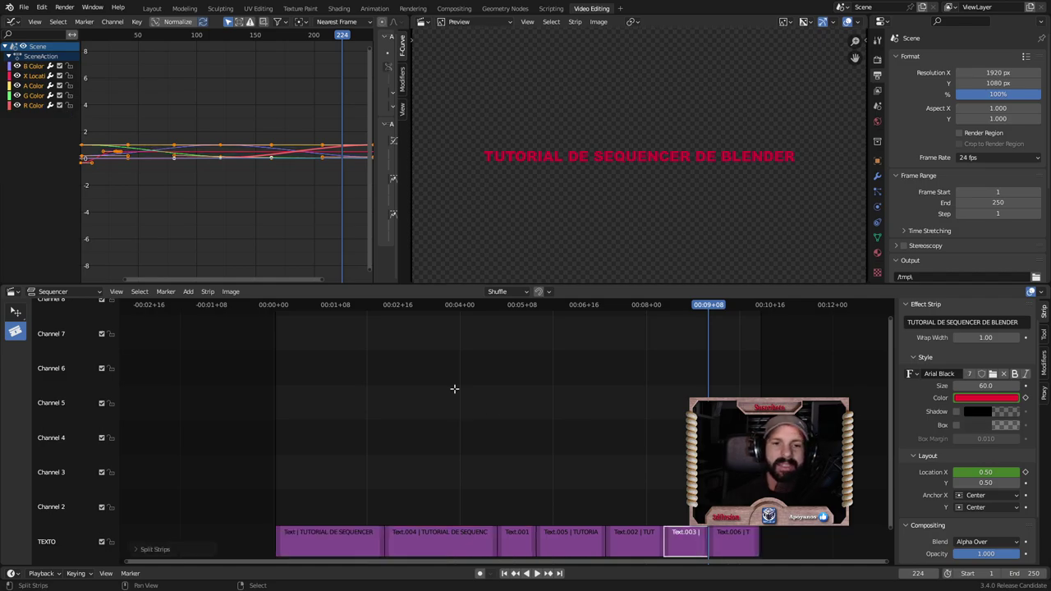
click(417, 305)
scroll(957, 448, down, 1)
scroll(957, 447, down, 2)
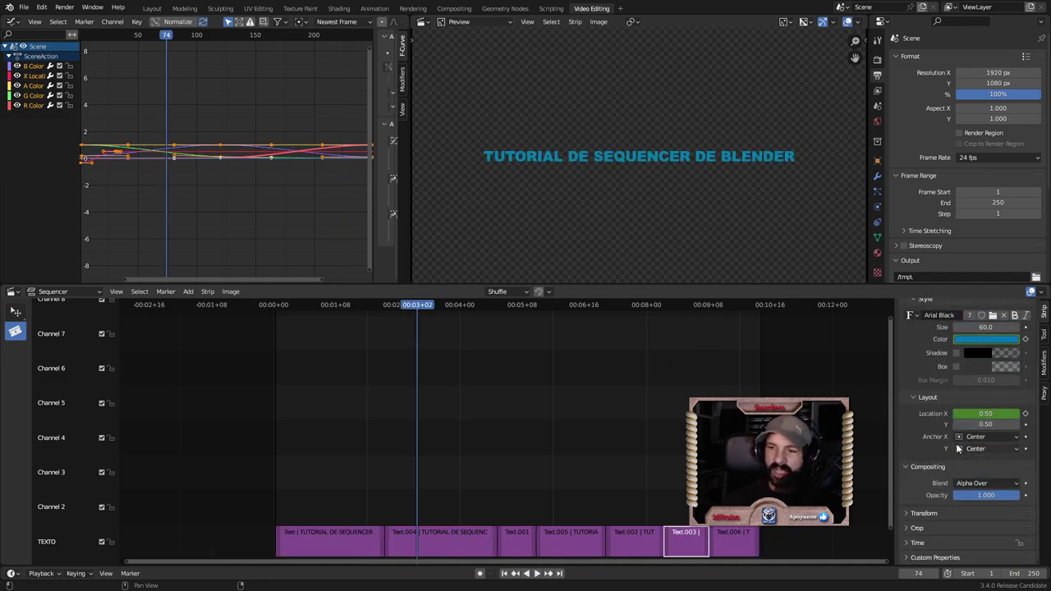
Step: At frame 74, set Text.004's opacity to 0.000 and keyframe it
mouse_move(1013, 495)
mouse_down()
mouse_move(956, 495)
mouse_move(992, 496)
mouse_up()
click(446, 539)
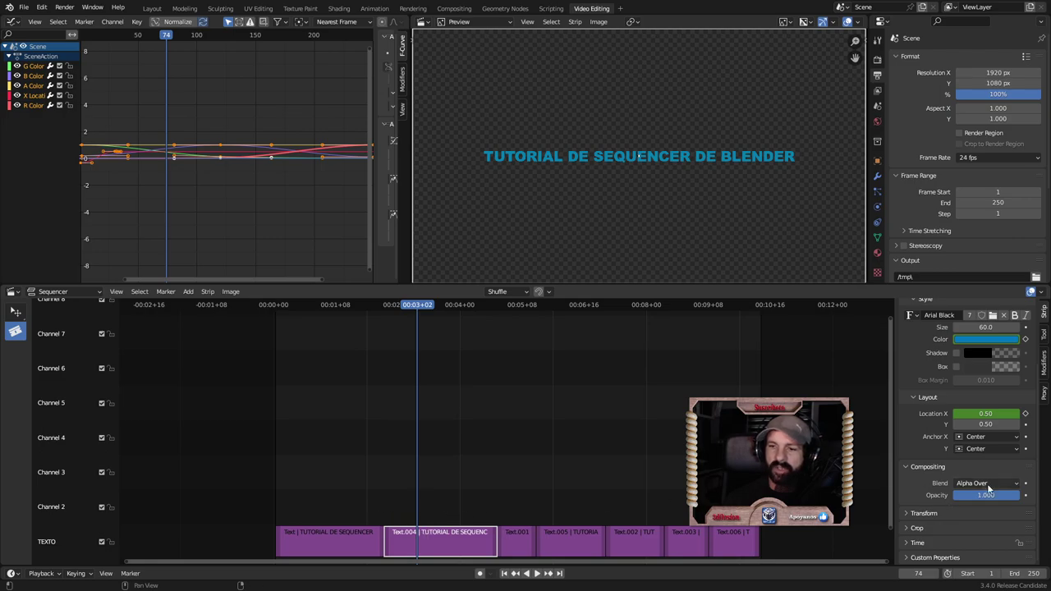
drag(1007, 496, 953, 496)
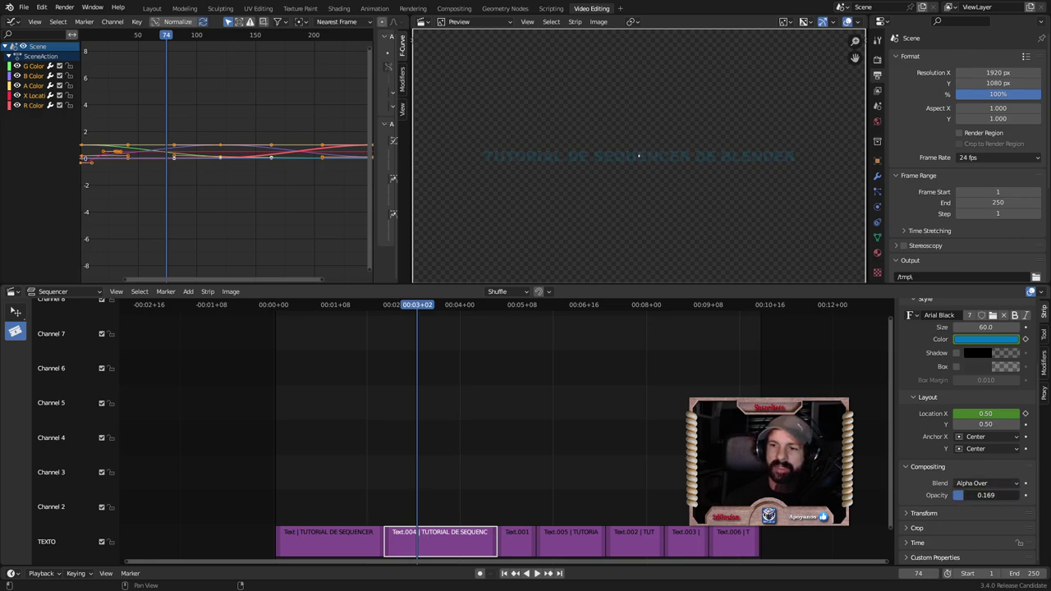
key(ctrl+z)
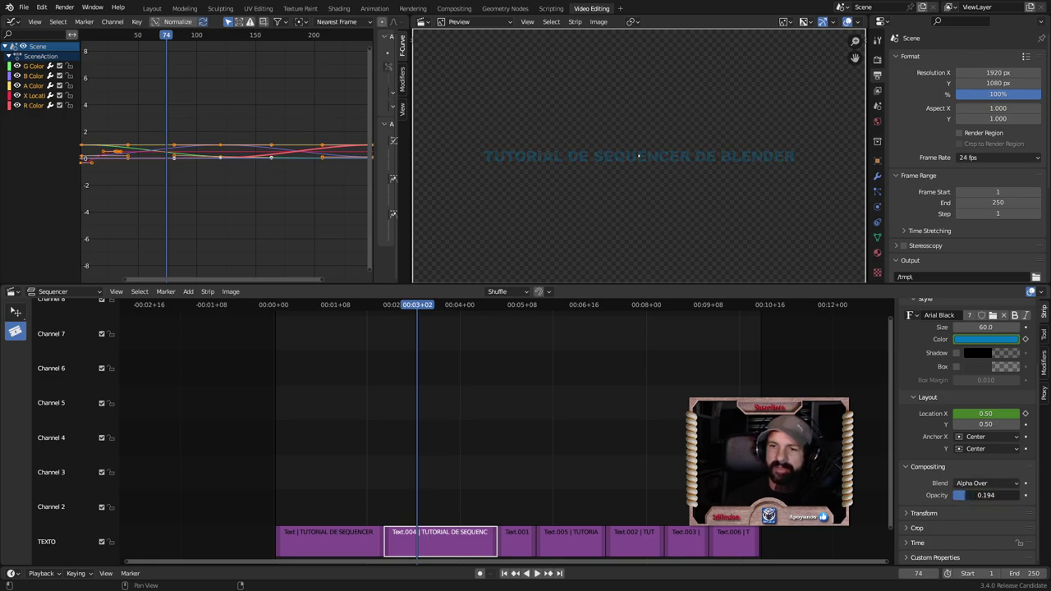
key(Return)
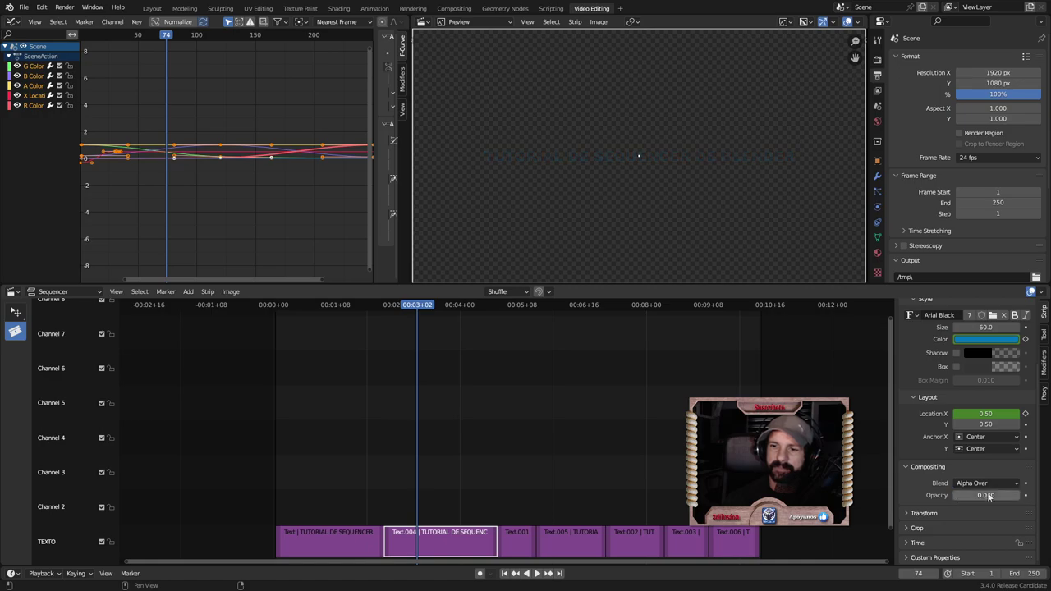
click(1026, 495)
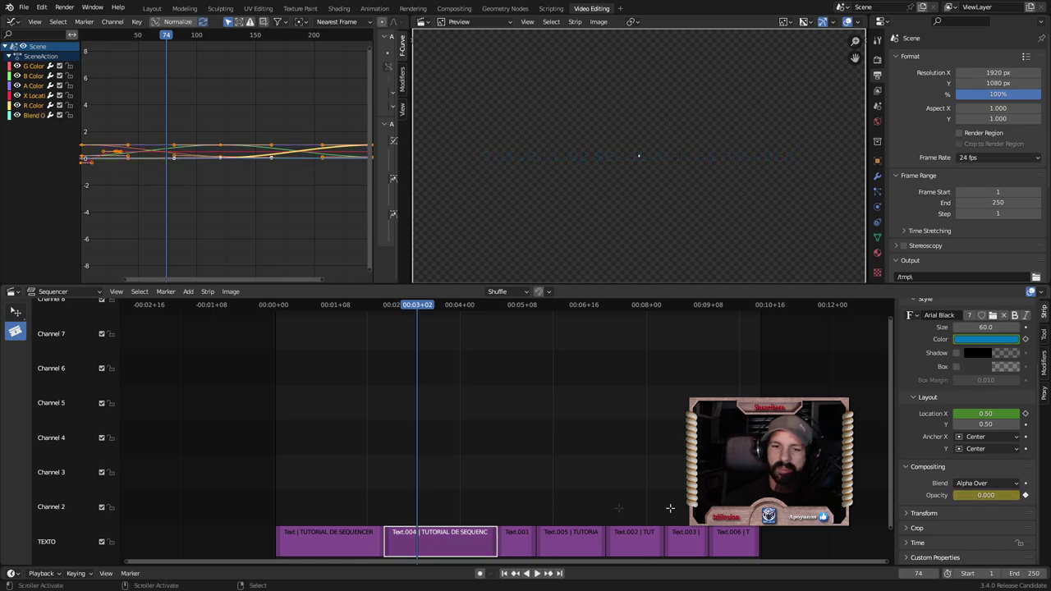
Step: At frame 106, keyframe Text.004's opacity at 1.000
click(479, 305)
drag(985, 495, 998, 495)
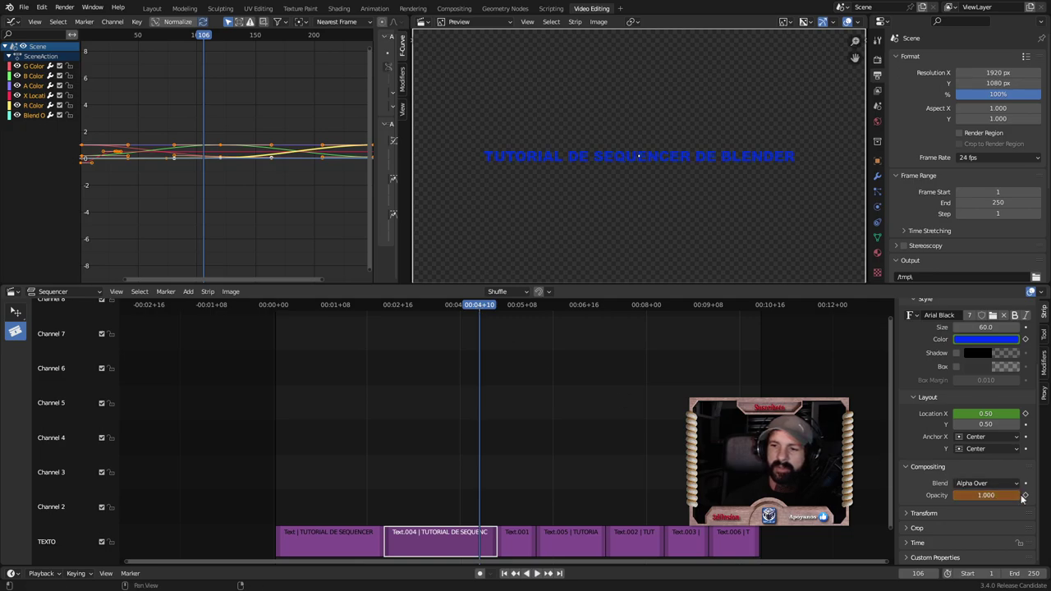
click(1025, 495)
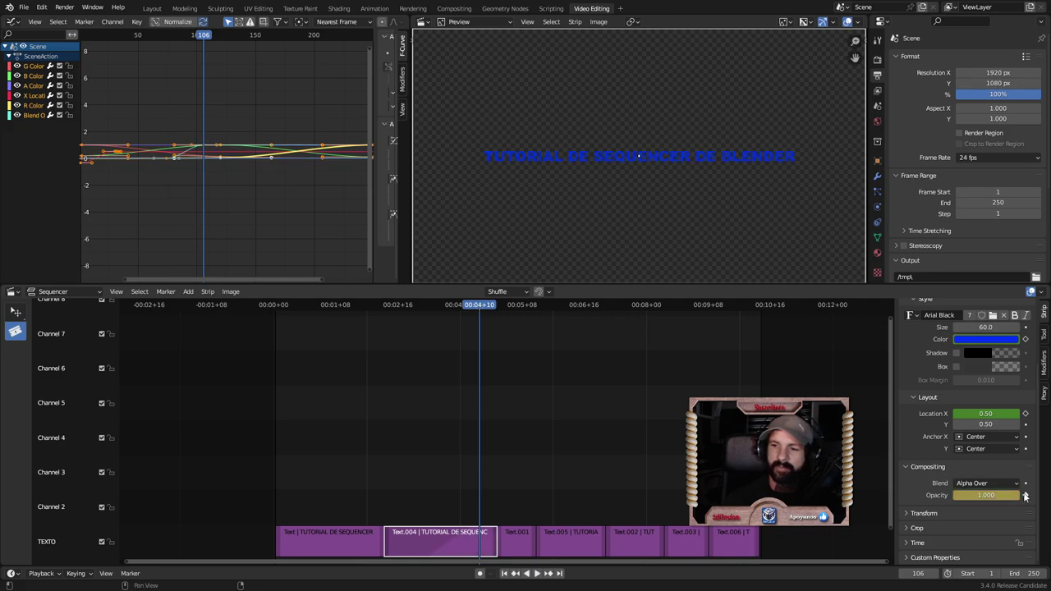
Step: Play the fade-in animation from the first frame
click(281, 415)
click(275, 413)
key(space)
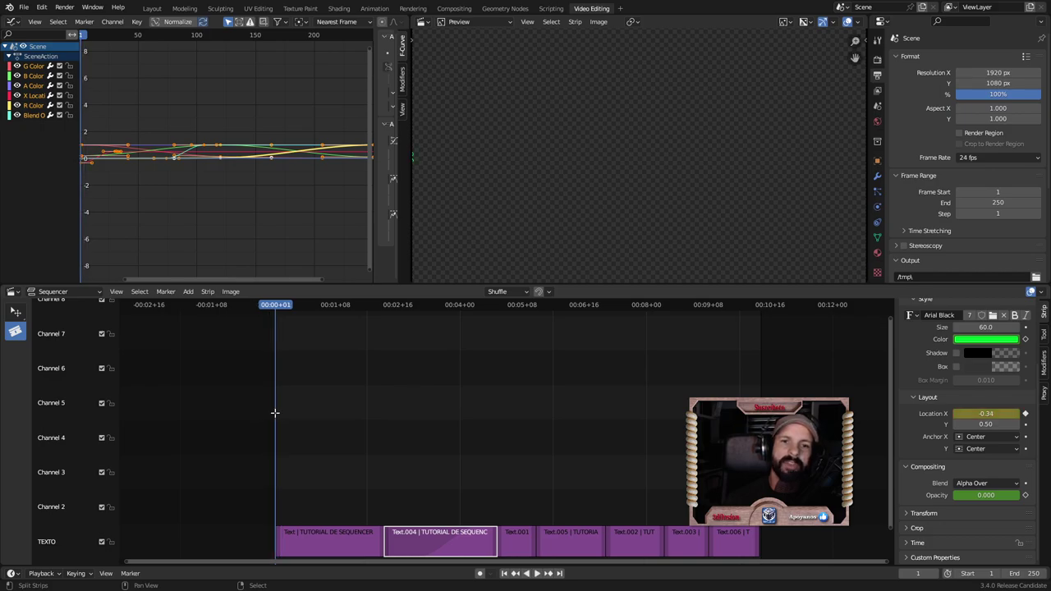
key(space)
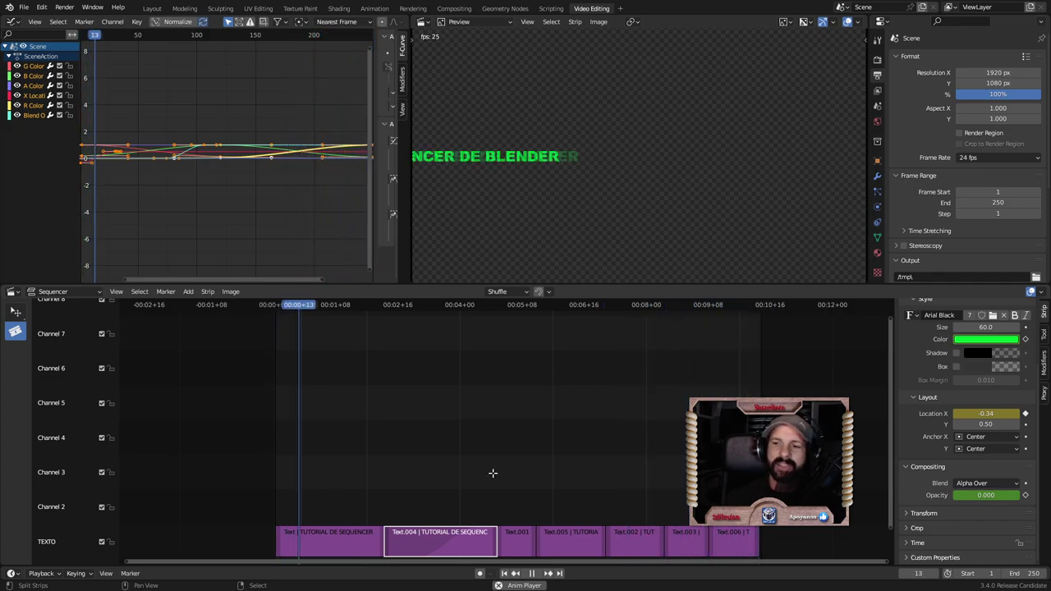
key(space)
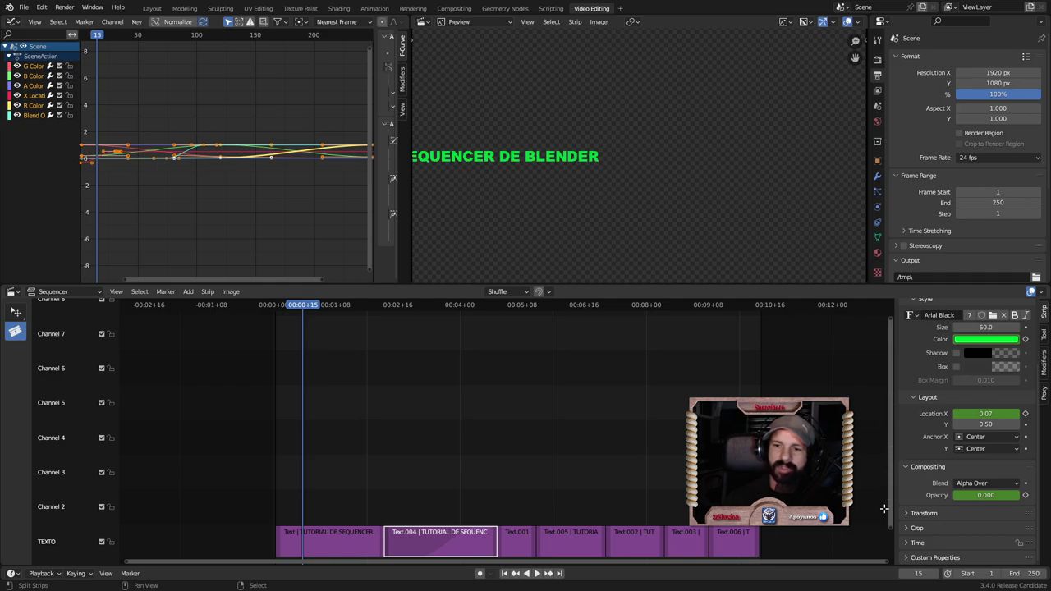
Step: Zoom the timeline and move the Text.005 strip up into Channel 2
scroll(659, 498, up, 3)
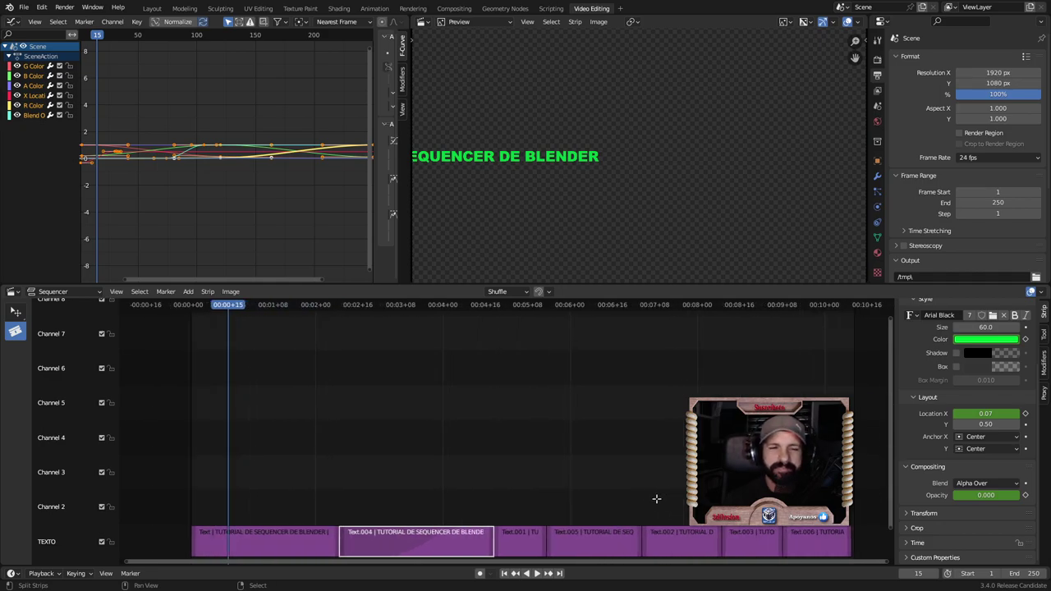
click(519, 548)
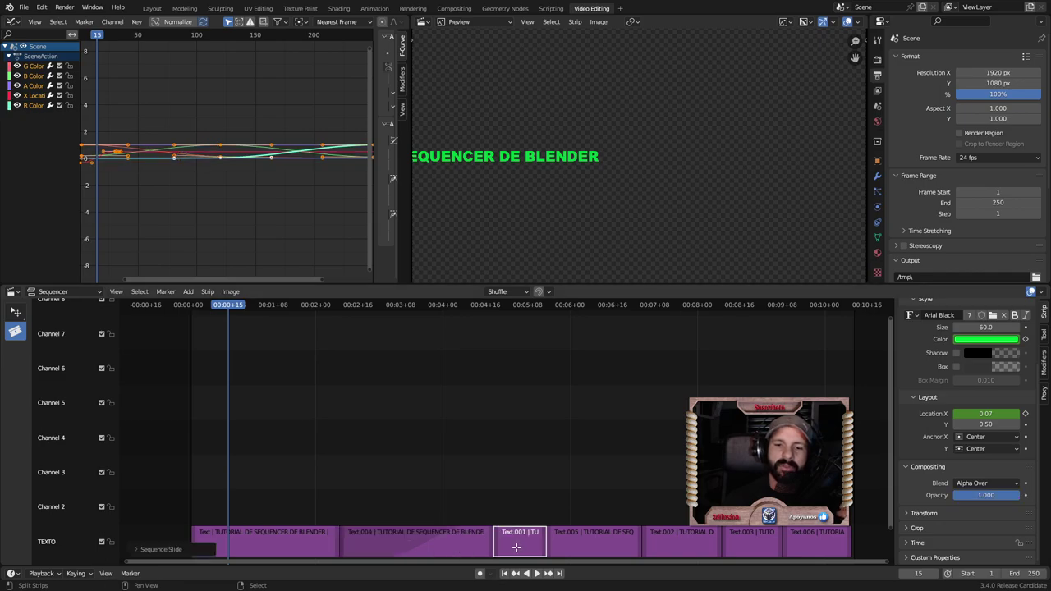
click(581, 547)
drag(581, 547, 578, 523)
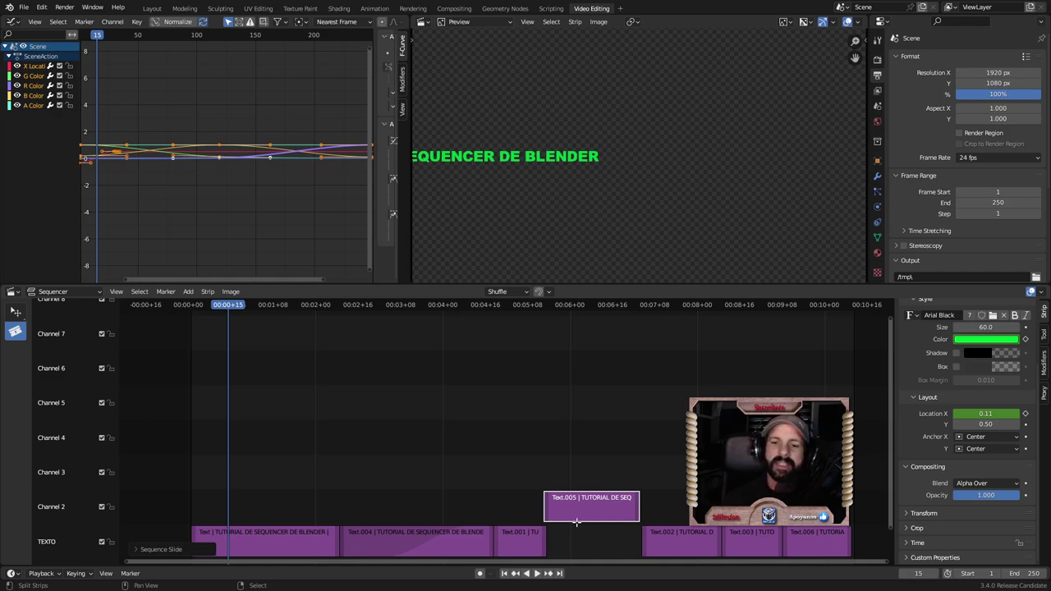
Step: Play briefly from about five seconds, then return to frame 121
click(516, 305)
key(space)
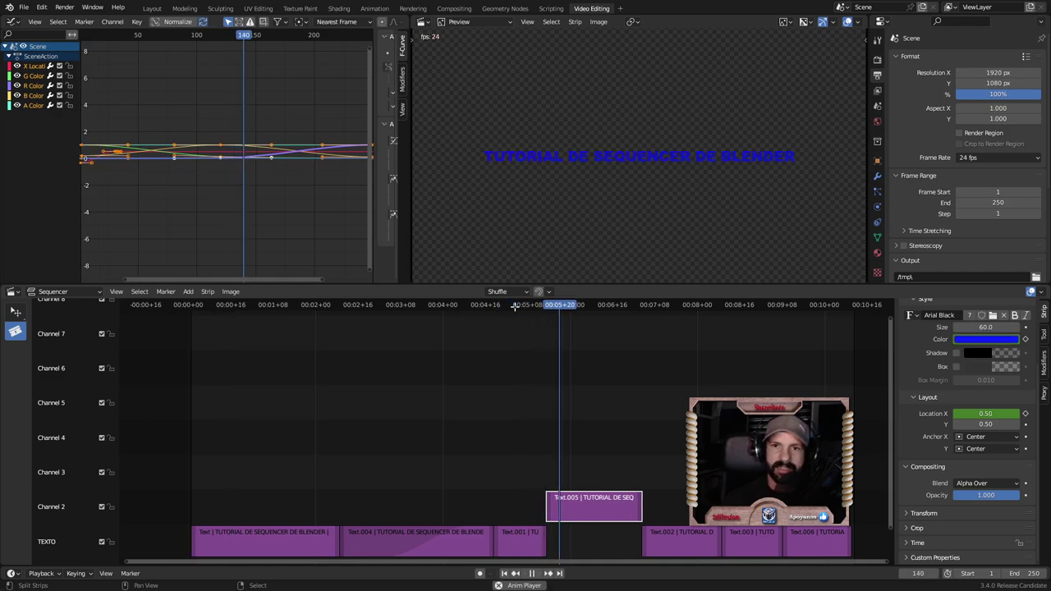
key(space)
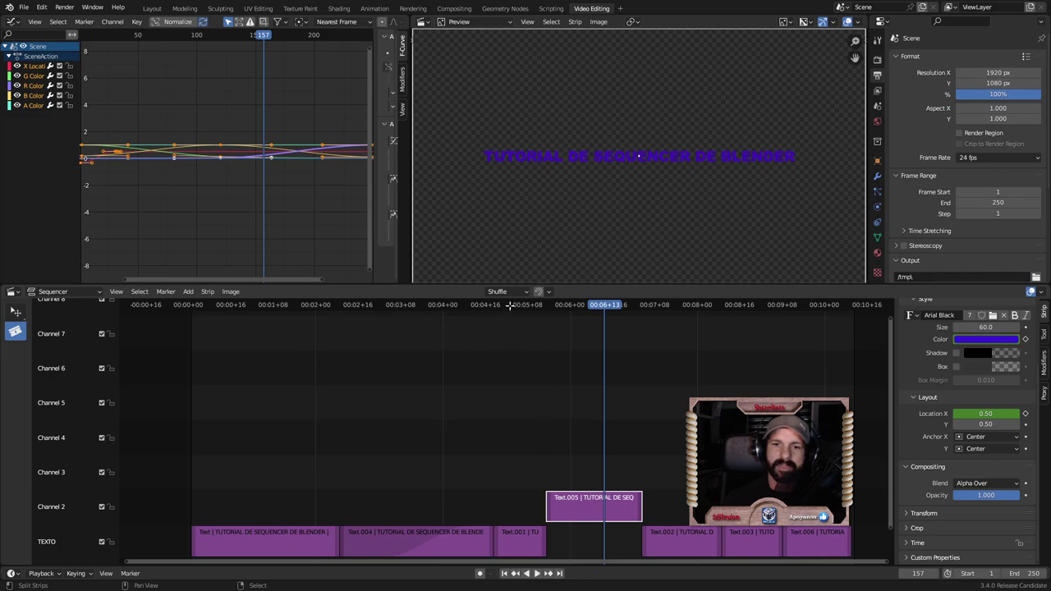
click(510, 305)
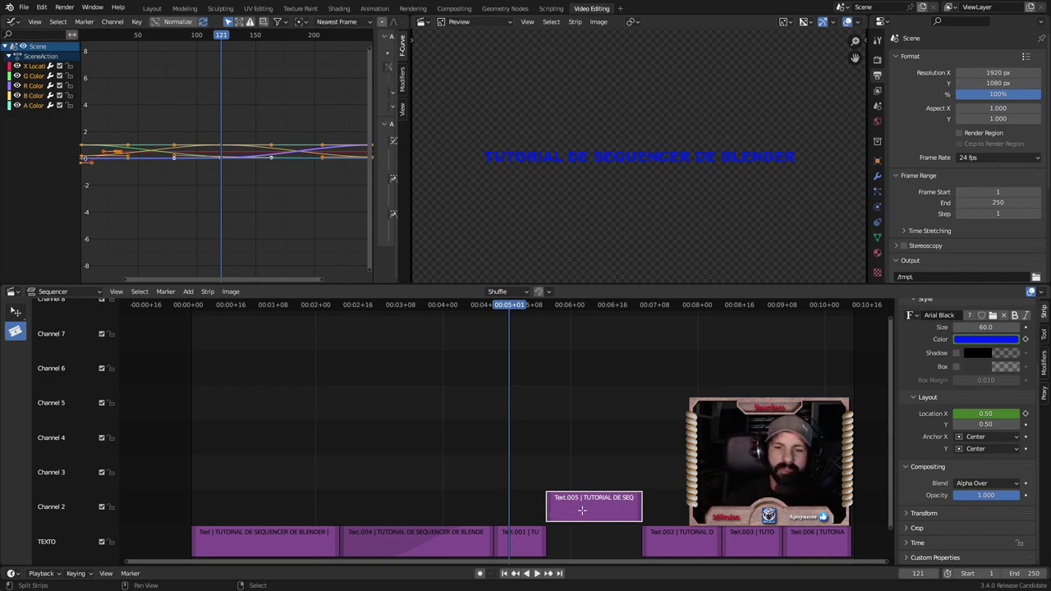
key(shift+a)
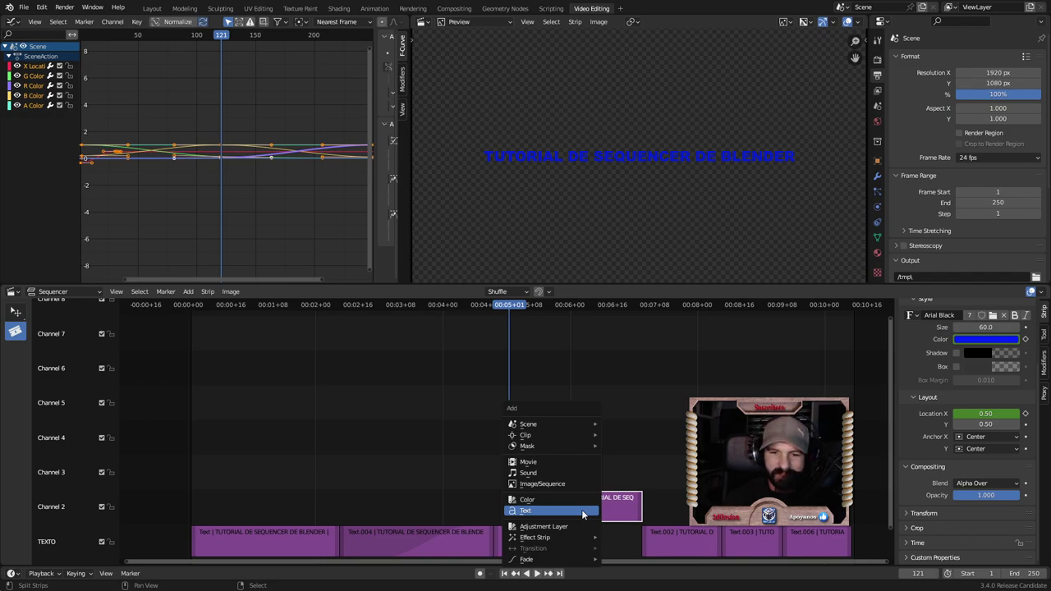
Step: Add a Fade In and Out to Text.005 and play the fading part back to check it
mouse_move(526, 561)
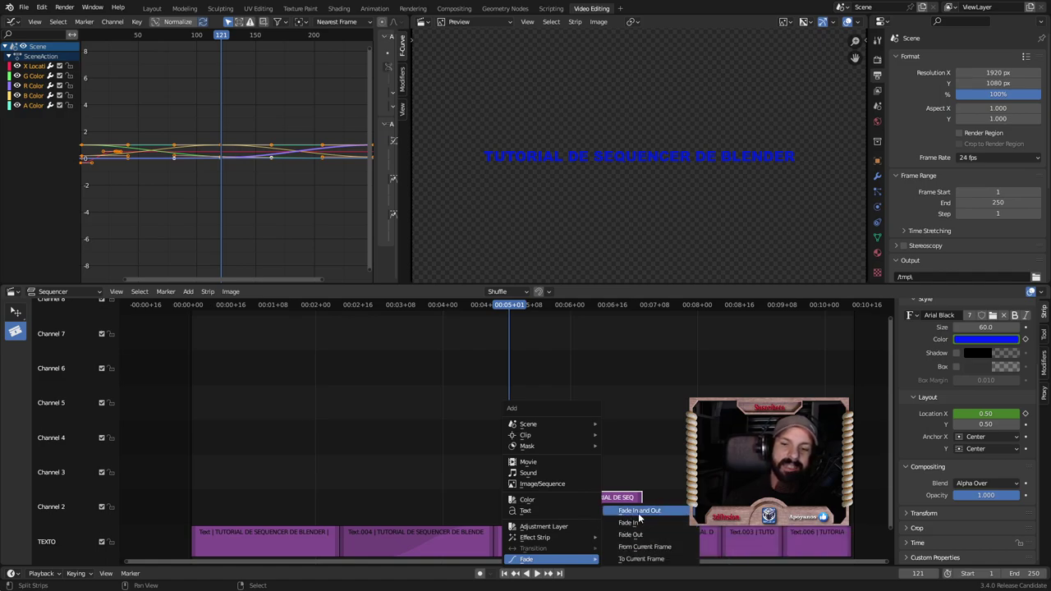
click(639, 512)
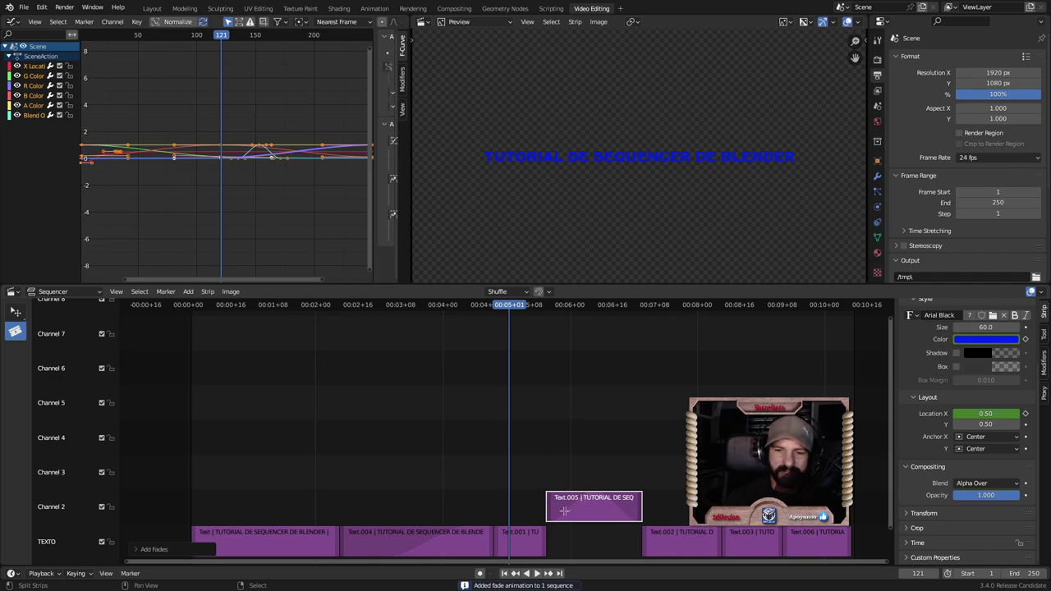
key(space)
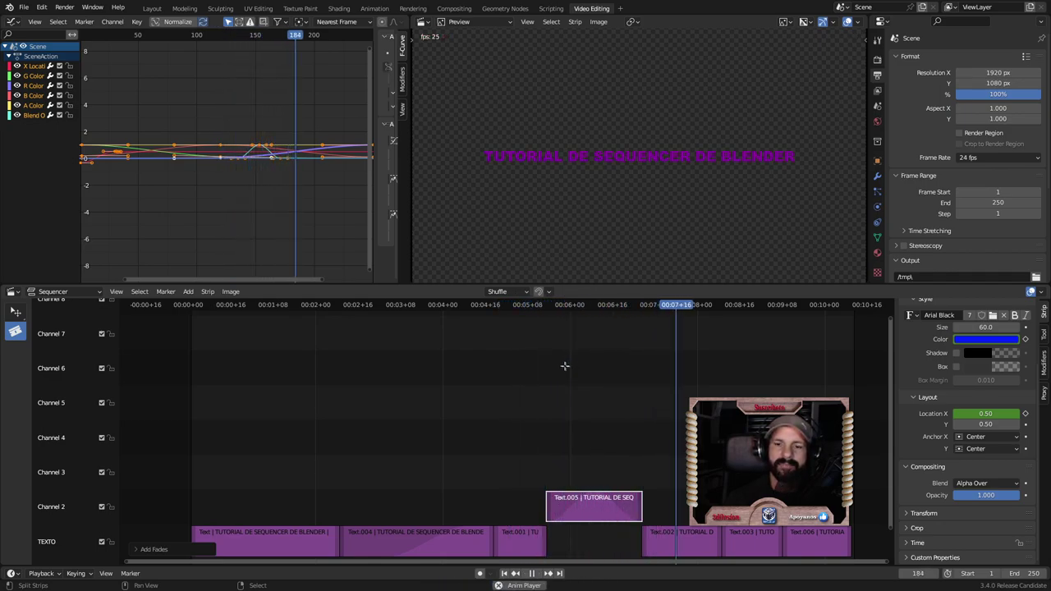
click(535, 309)
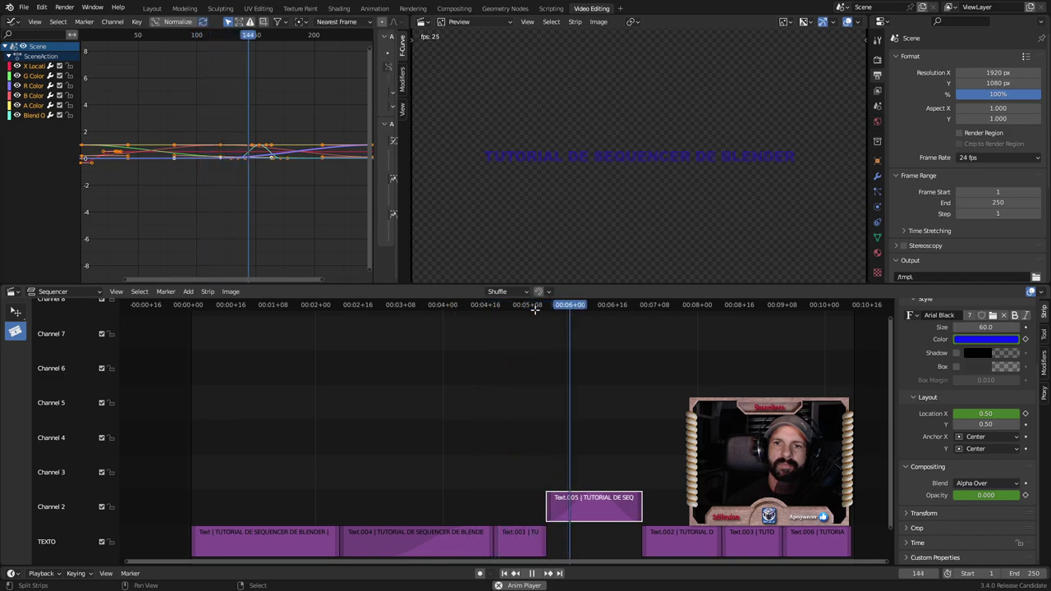
key(space)
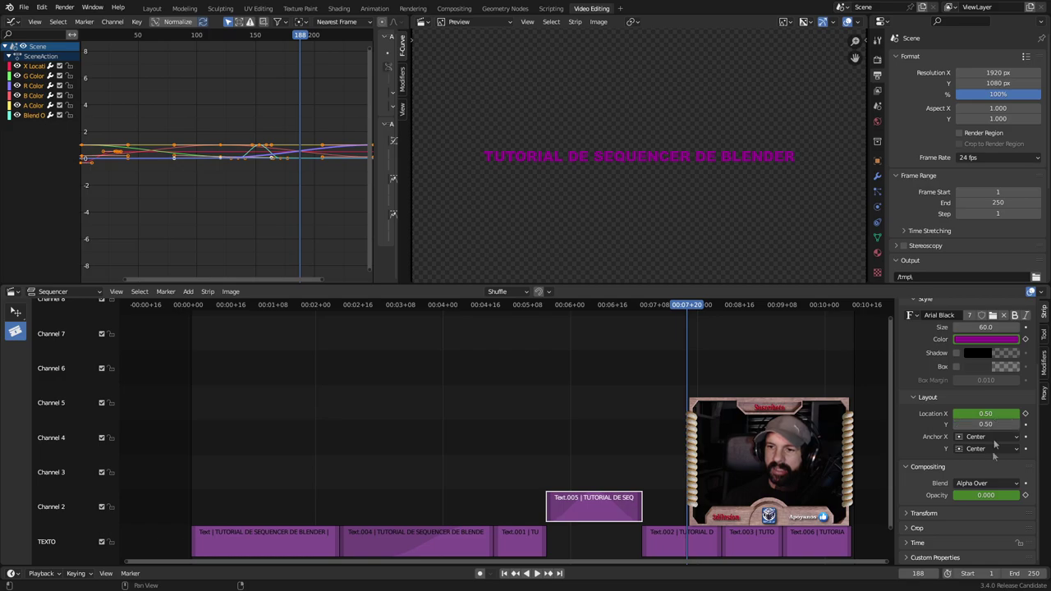
Step: Delete the first three text strips on the TEXTO channel
scroll(988, 456, up, 3)
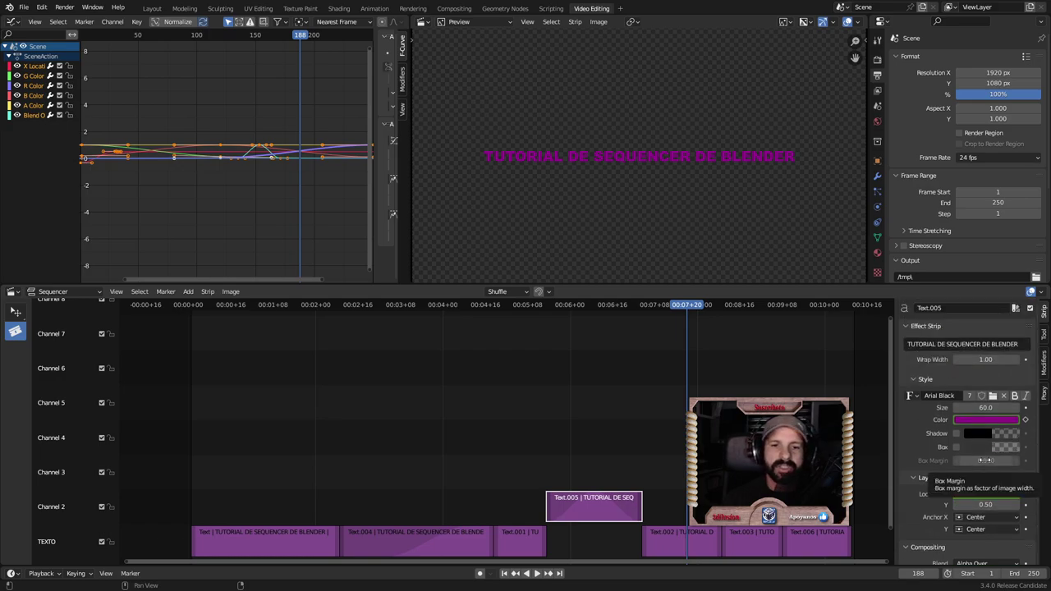
click(272, 539)
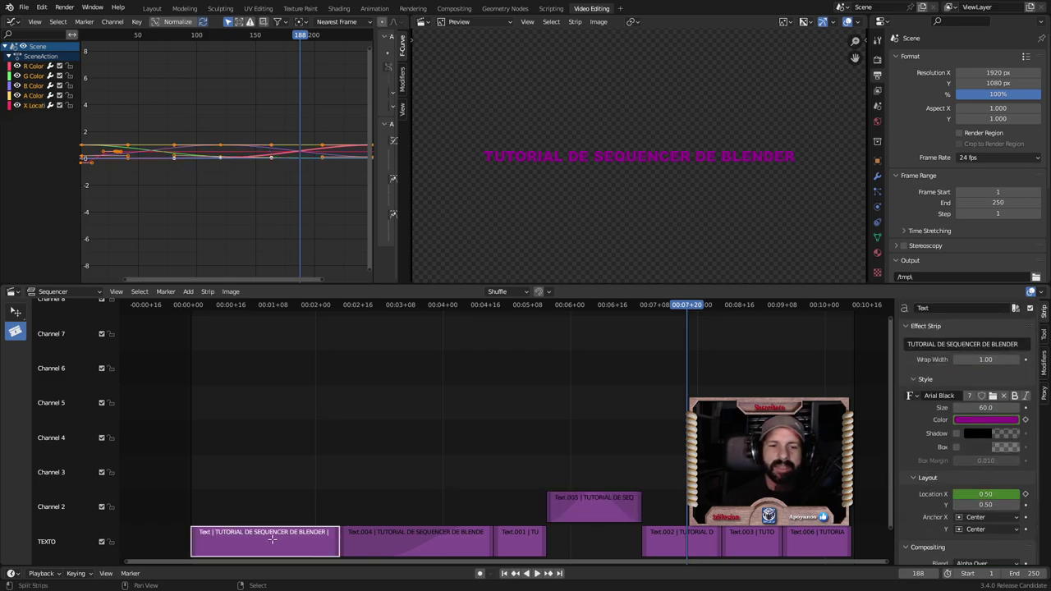
key(Delete)
click(422, 532)
key(Delete)
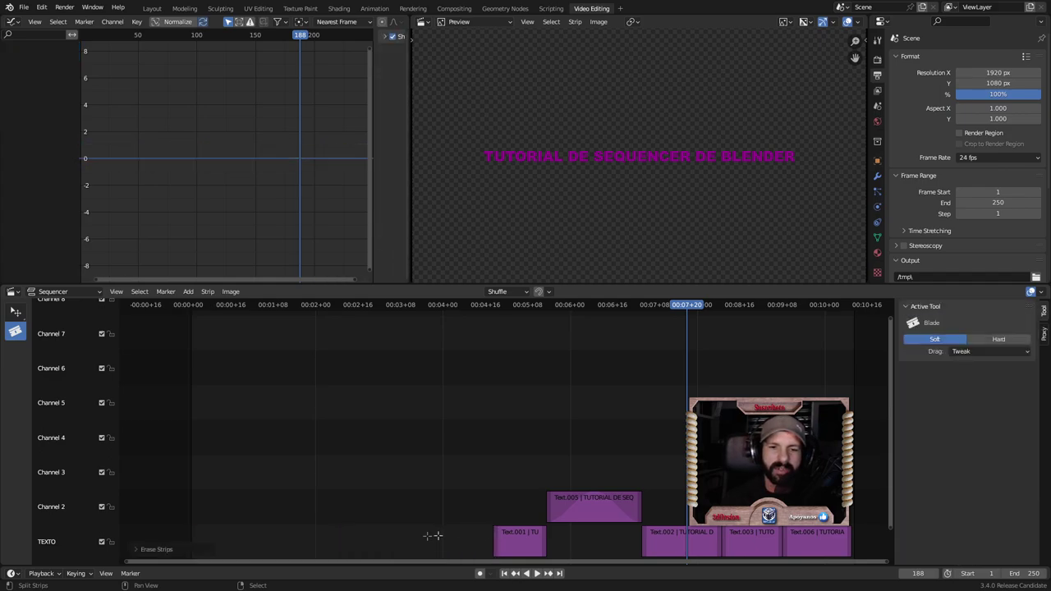
click(510, 532)
key(Delete)
Step: Delete Text.005 and the remaining text strips, leaving the sequencer empty
click(572, 508)
key(Delete)
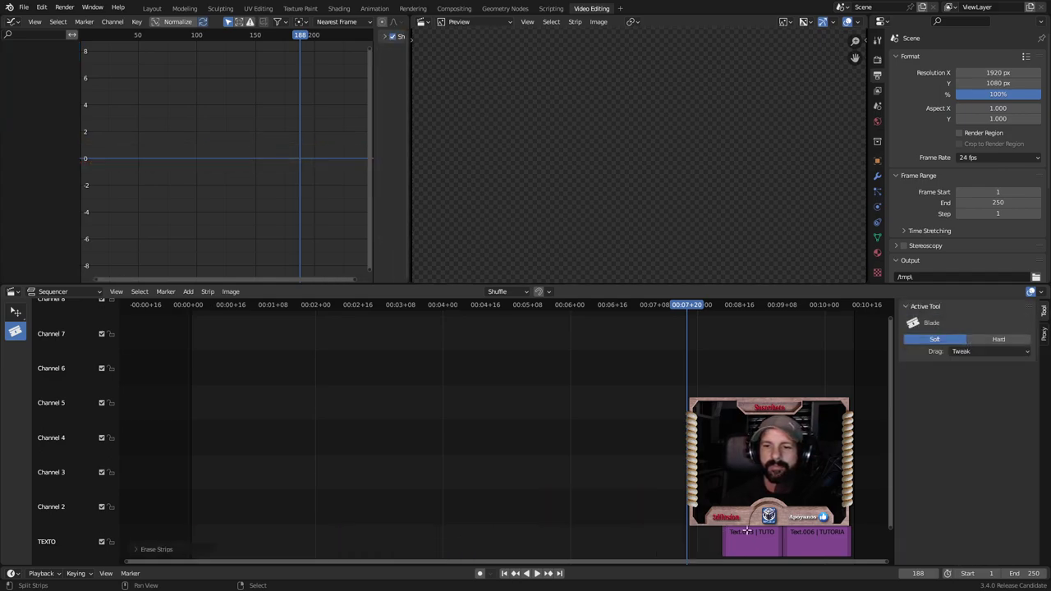
click(681, 542)
shift+click(752, 542)
key(Delete)
click(821, 532)
key(Delete)
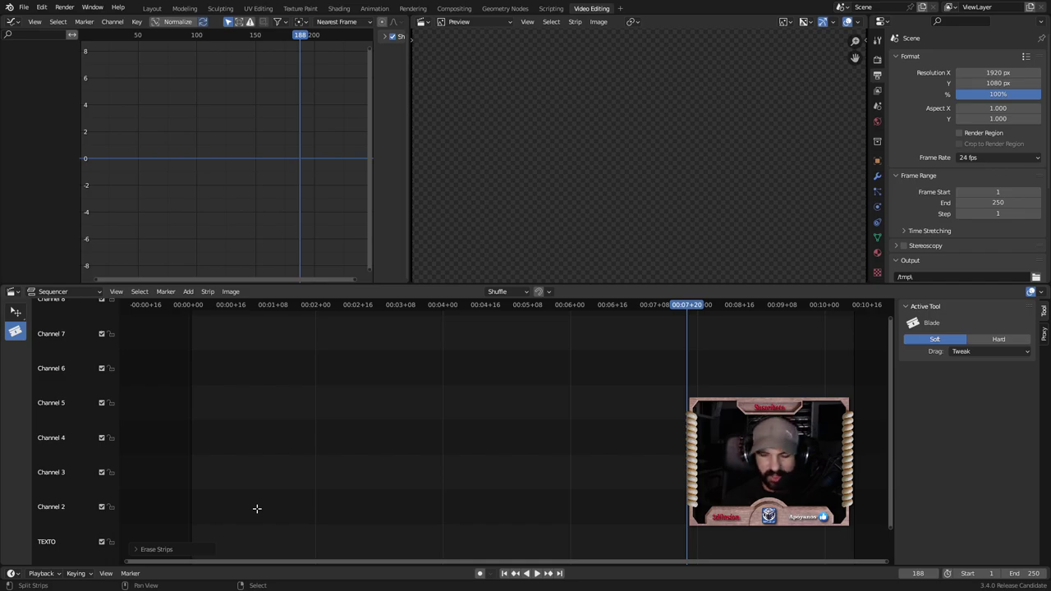
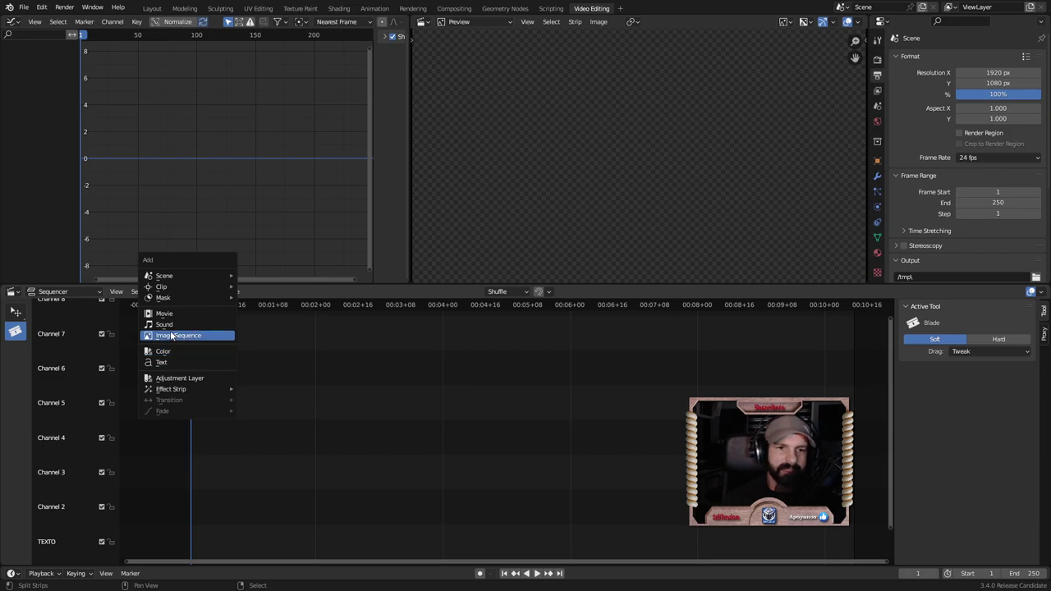
Step: Add all PNG frames from D:\you_tube\editor de video\video, starting at 0001.png, as an image strip
click(187, 336)
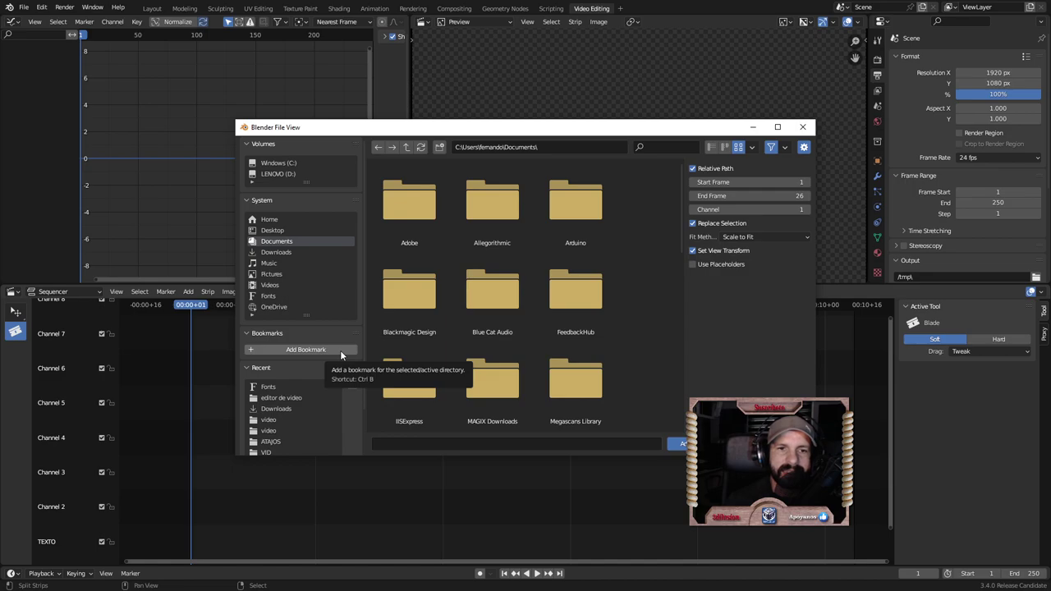
click(268, 420)
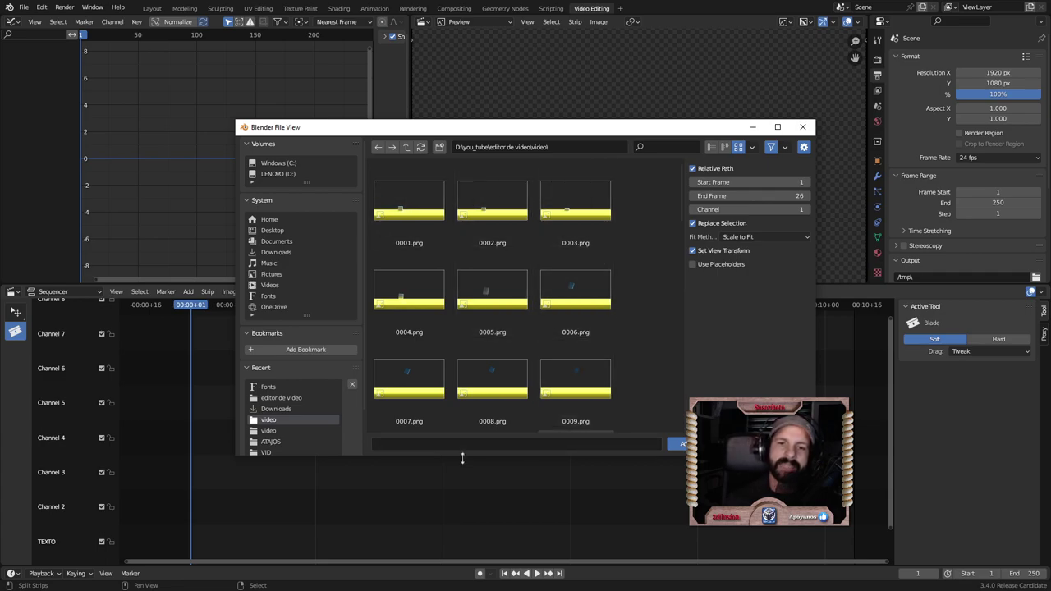
click(423, 207)
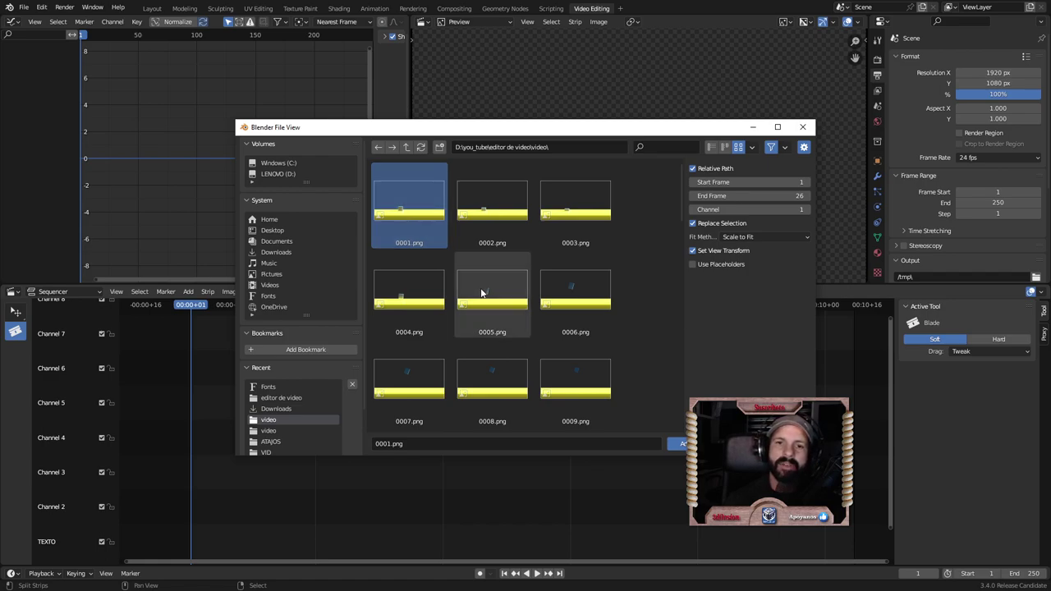
key(a)
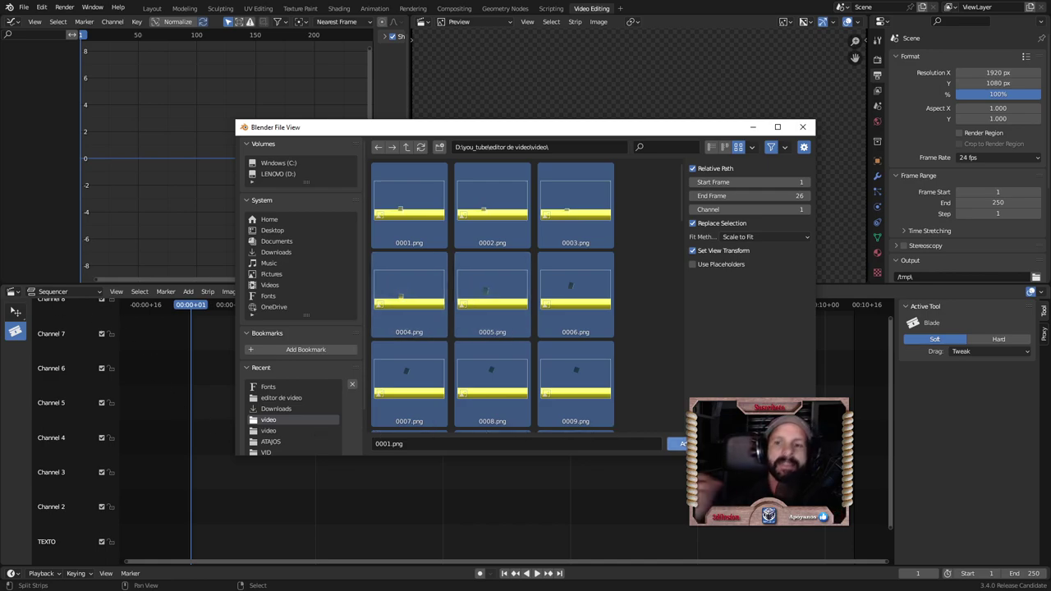
click(681, 443)
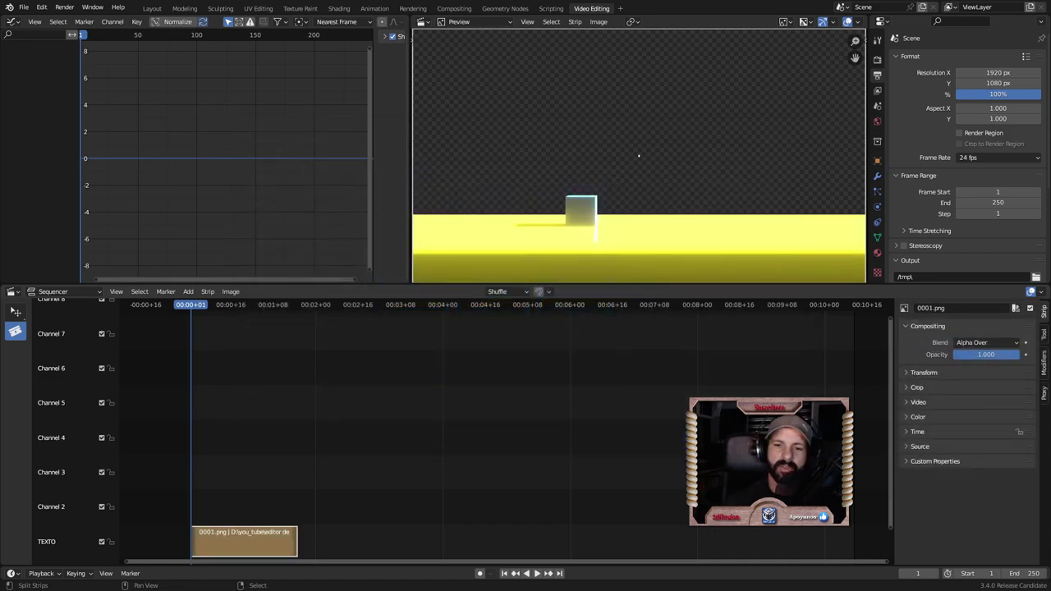
Step: Play the image strip through, then step the playhead to frame 40 where the strip ends
scroll(486, 489, down, 2)
key(space)
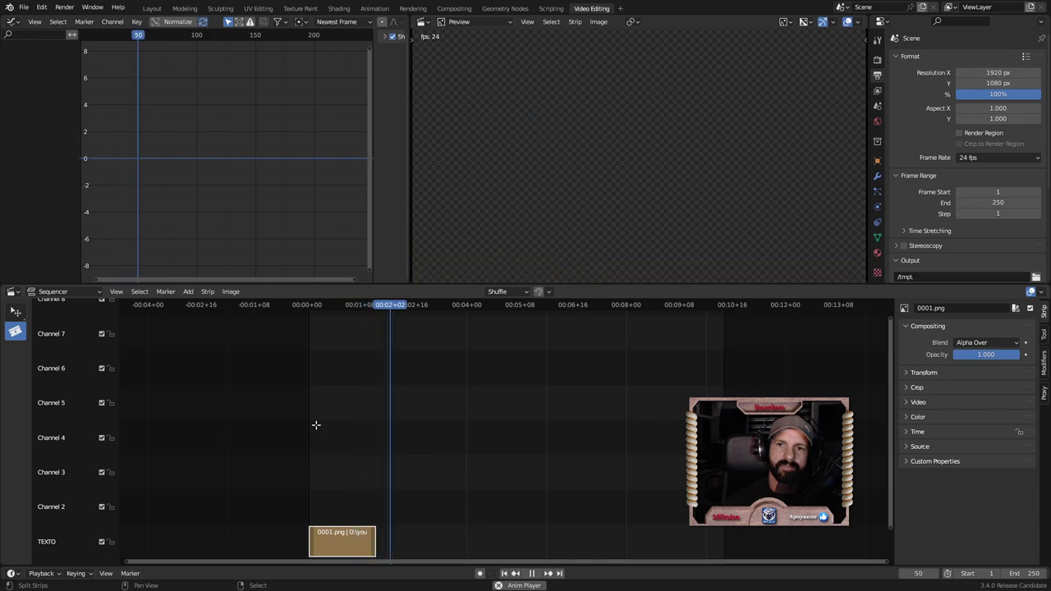
key(space)
key(shift+Left)
key(space)
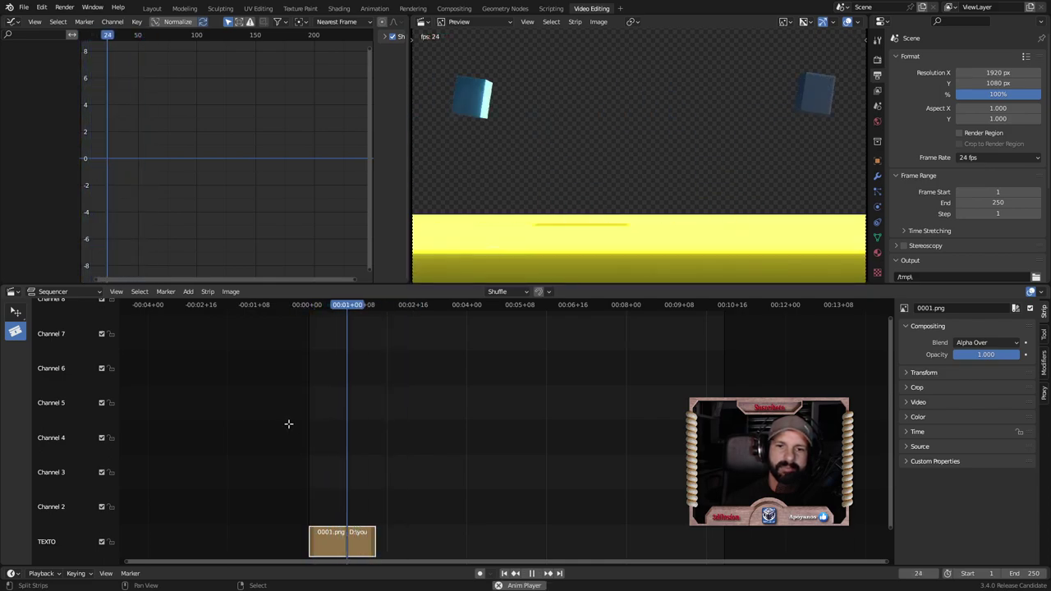
key(space)
key(Right)
key(Right)
key(Right)
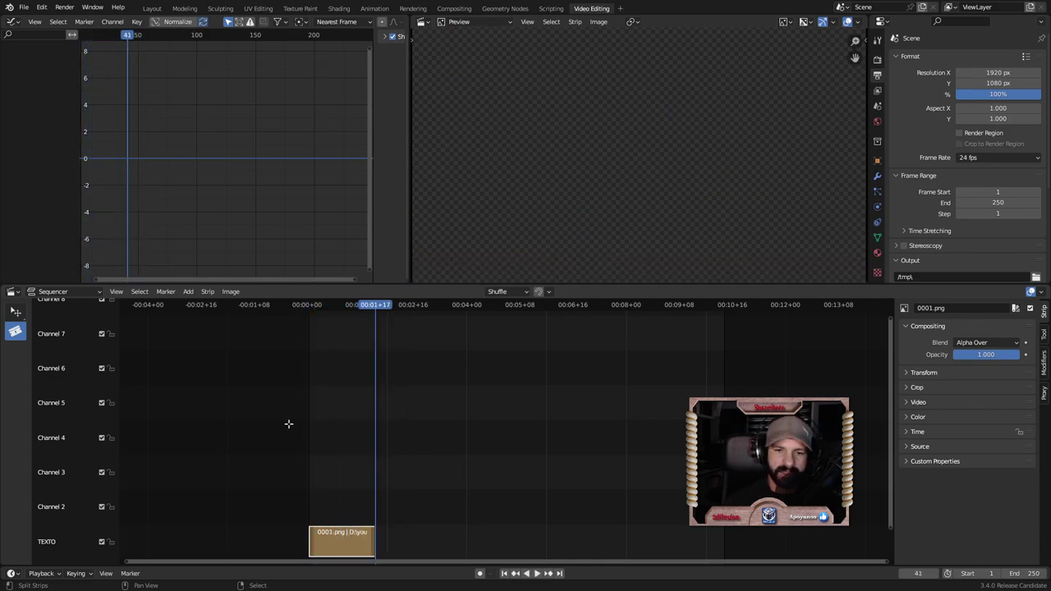
key(Left)
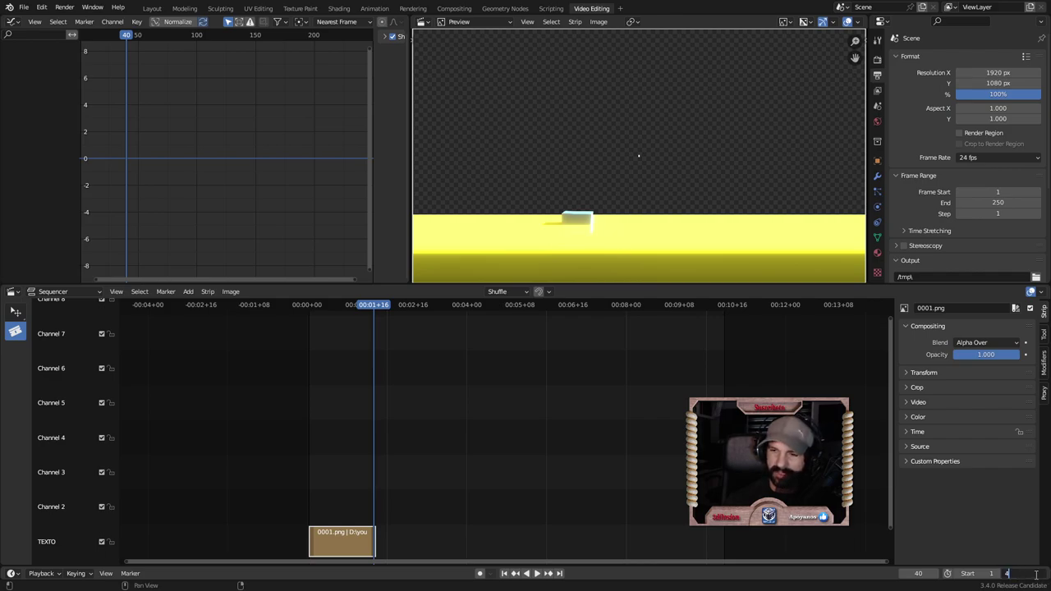
Step: Set the scene end frame to 40 and play the shortened sequence
text(0)
key(Return)
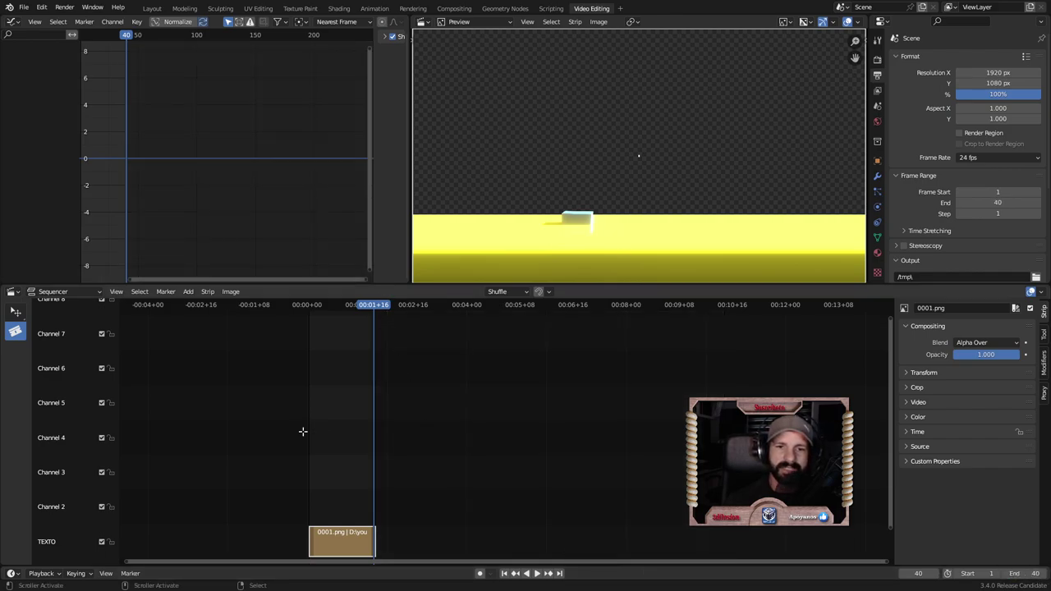
key(space)
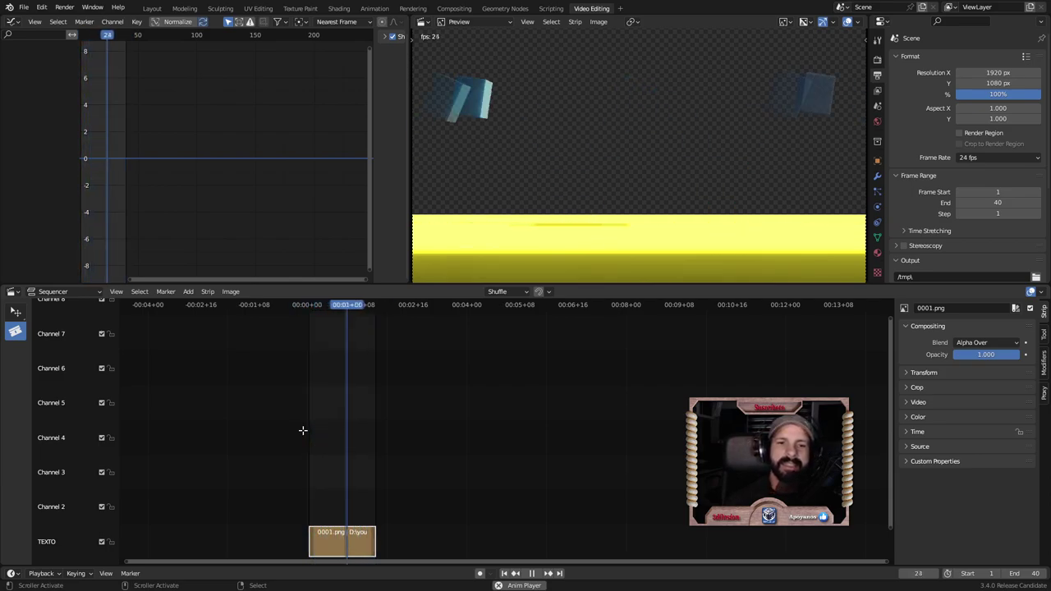
scroll(312, 435, up, 1)
scroll(317, 441, up, 1)
scroll(316, 449, up, 2)
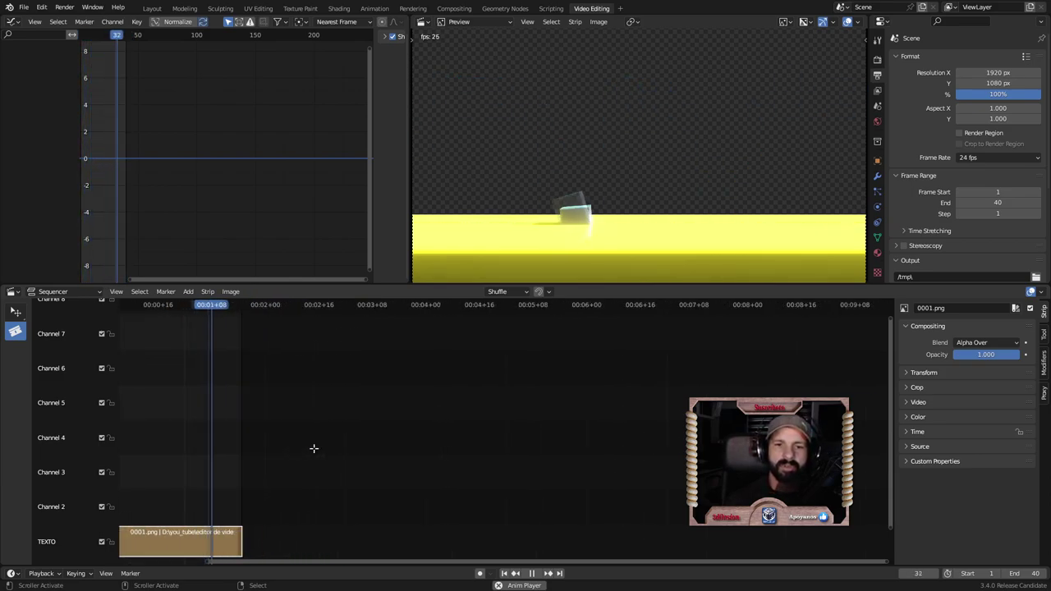
scroll(303, 451, right, 5)
scroll(279, 455, down, 2)
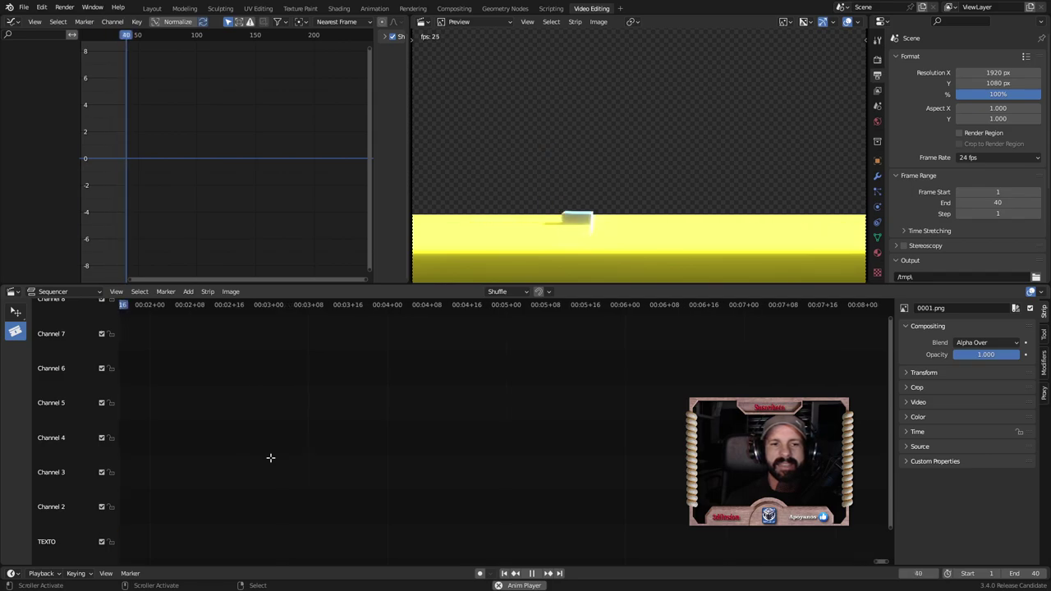
scroll(271, 457, left, 5)
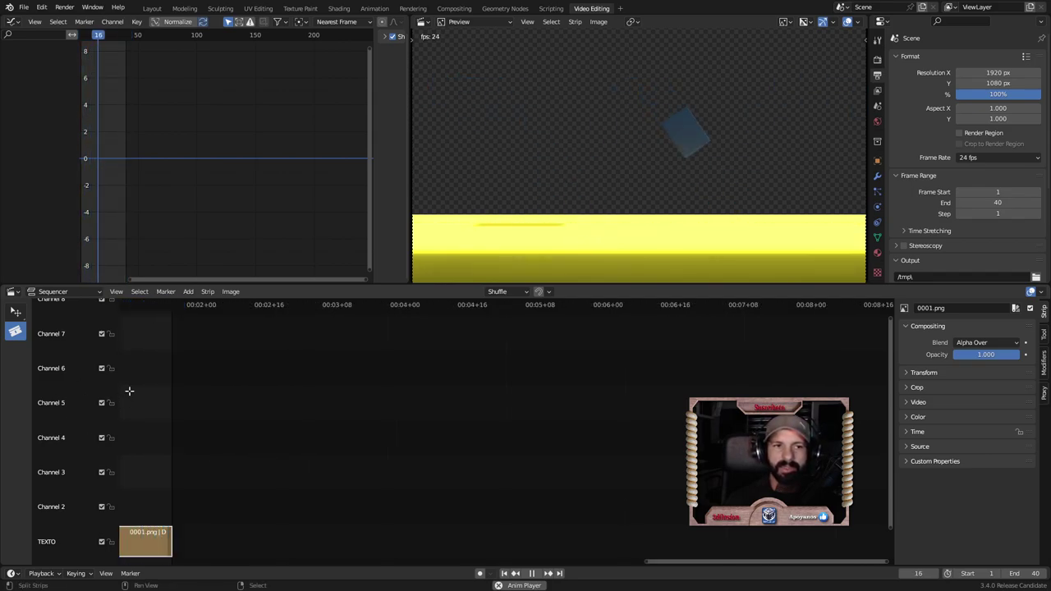
Step: Frame the whole strip in the timeline, stop playback and return to frame 1
key(Home)
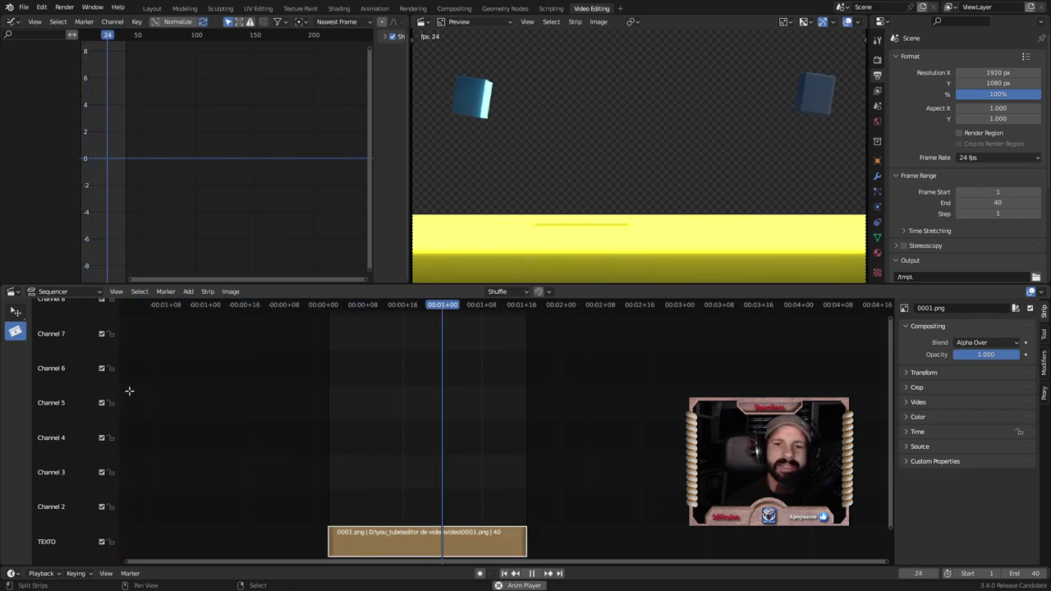
scroll(244, 414, up, 2)
scroll(244, 413, up, 2)
scroll(244, 413, left, 2)
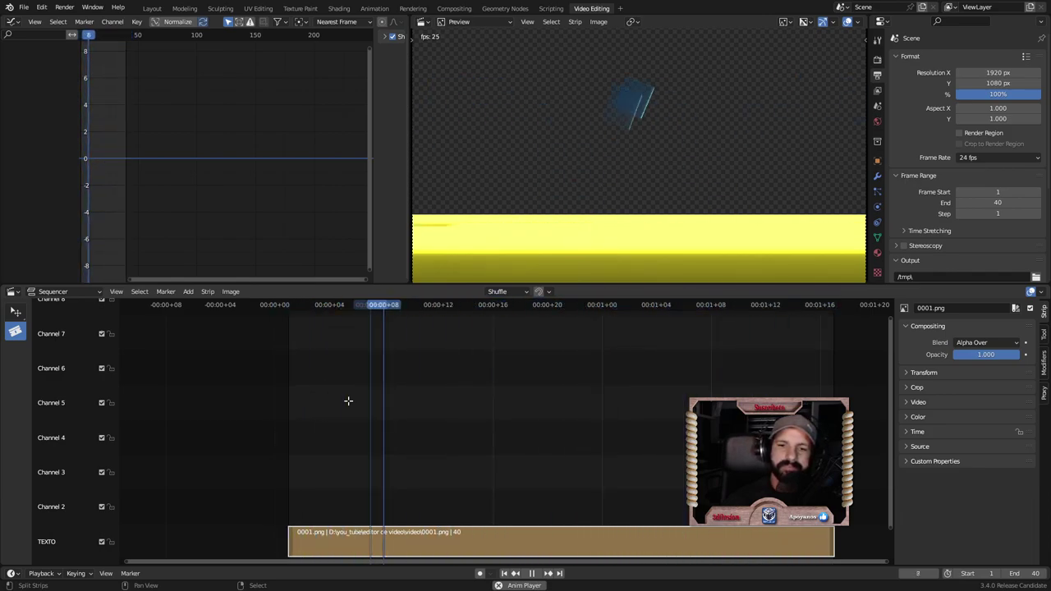
key(space)
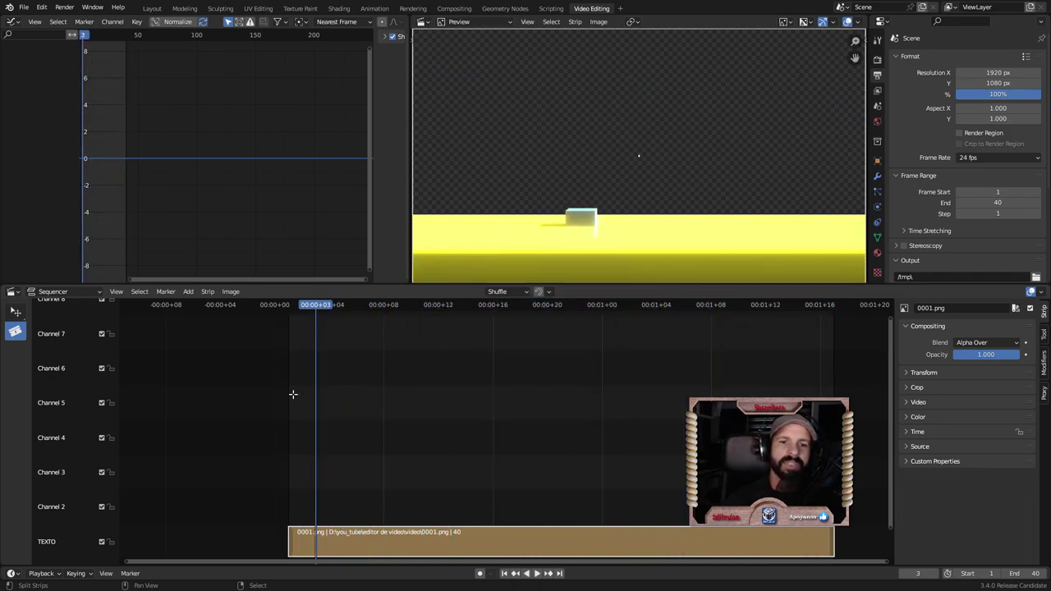
key(shift+Left)
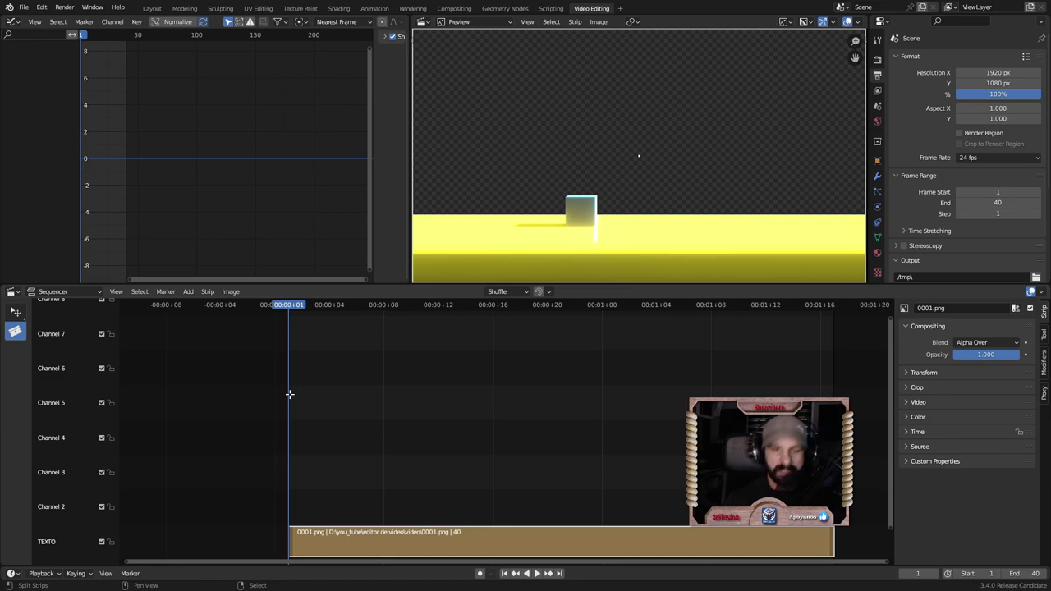
key(shift+a)
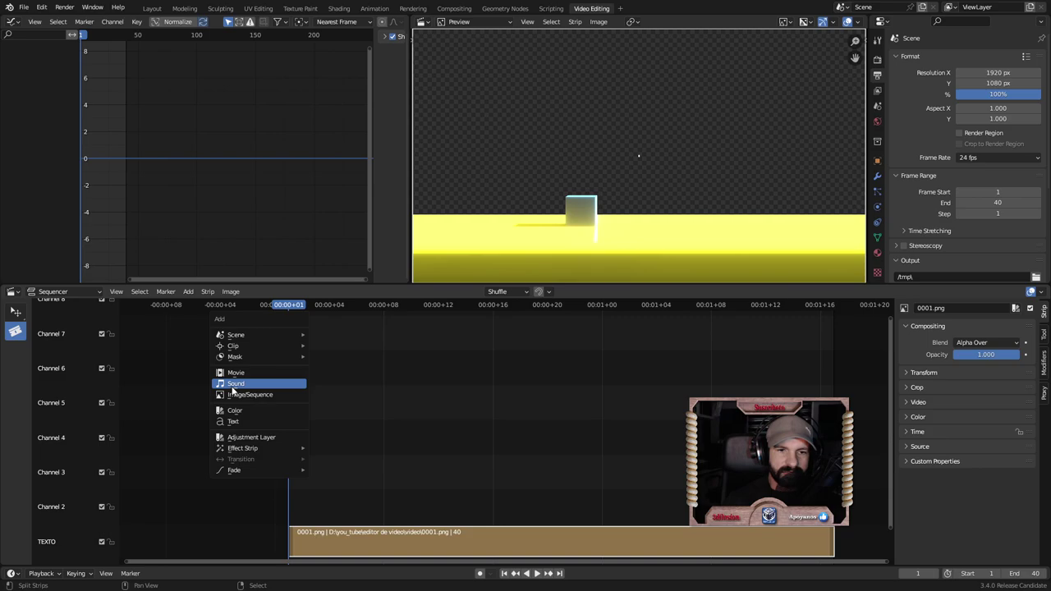
Step: Add a Text strip reading 'LA LIBERTAD DEL MUNDO 3D' set in the Arial Black font
click(239, 421)
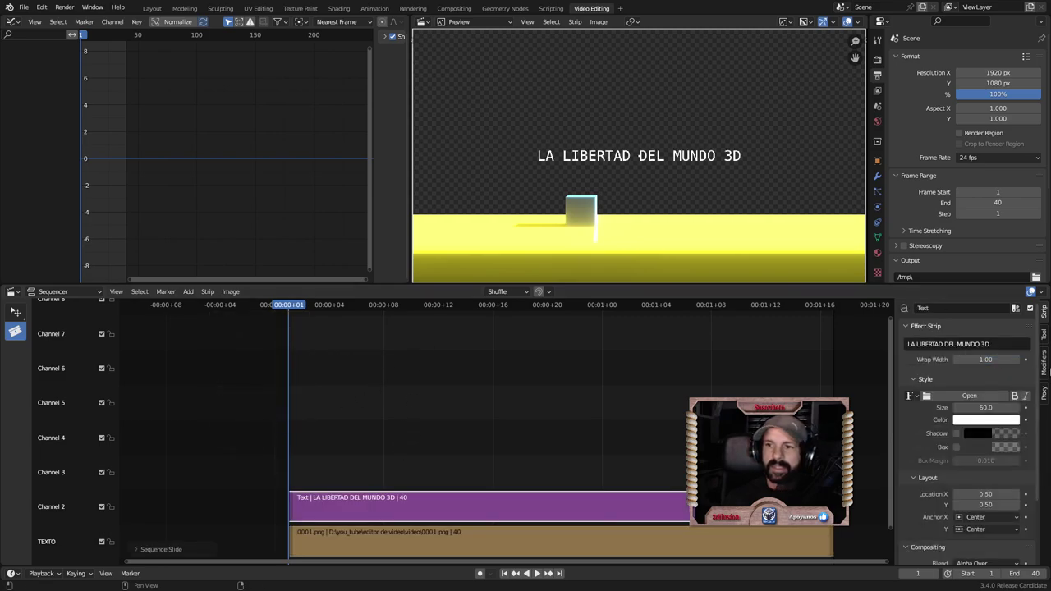
click(969, 395)
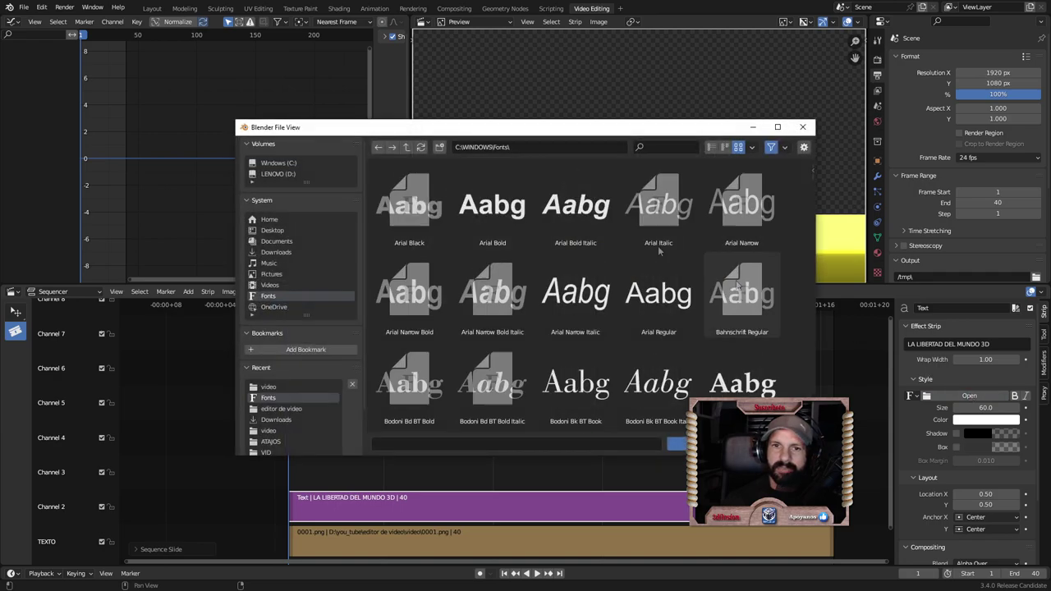
double_click(432, 211)
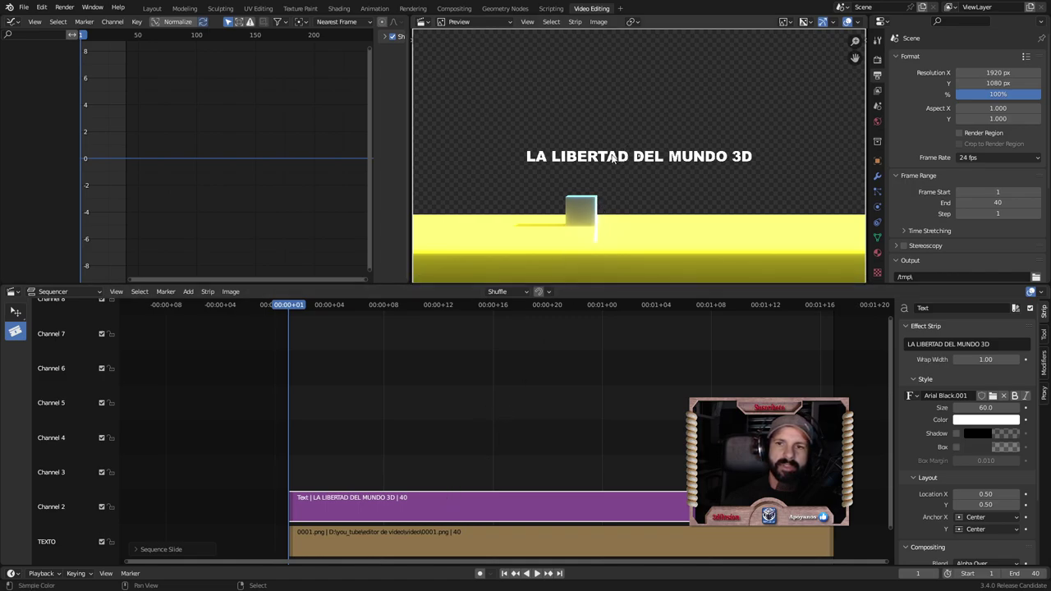
Step: Move the title toward the top centre of the preview frame
key(g)
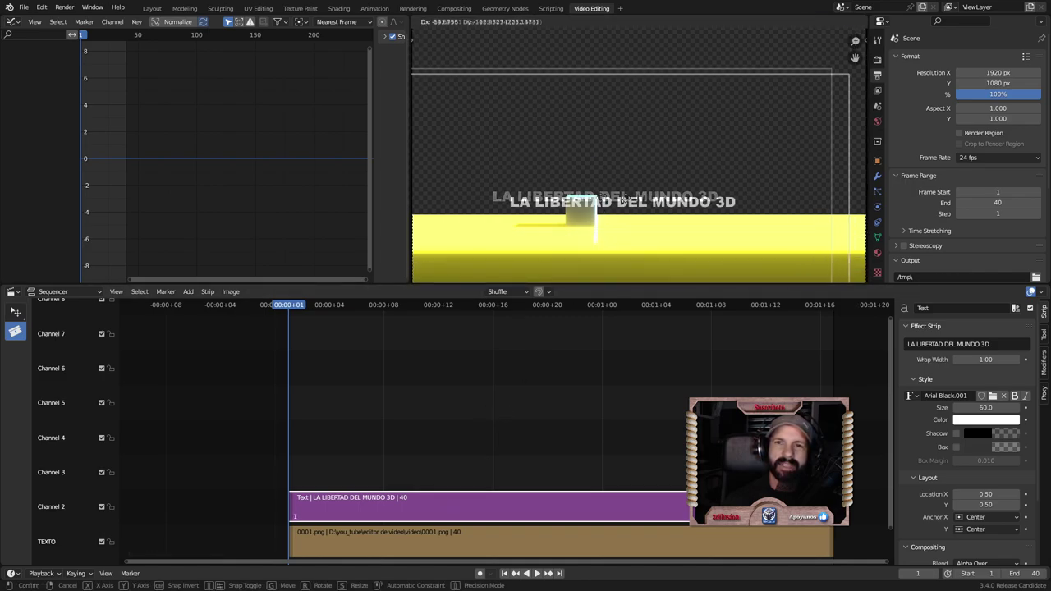
click(542, 164)
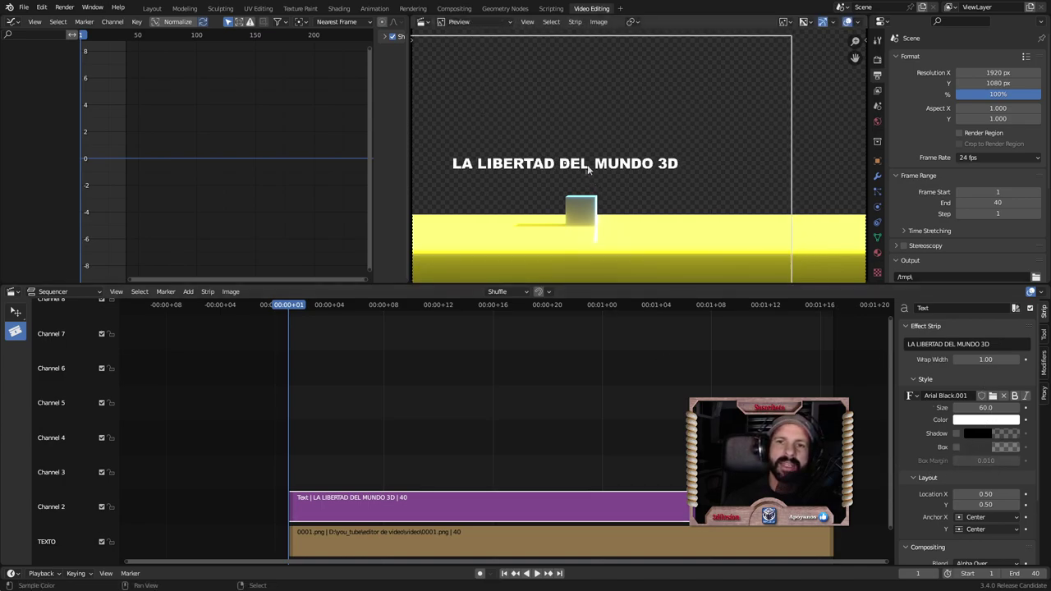
key(g)
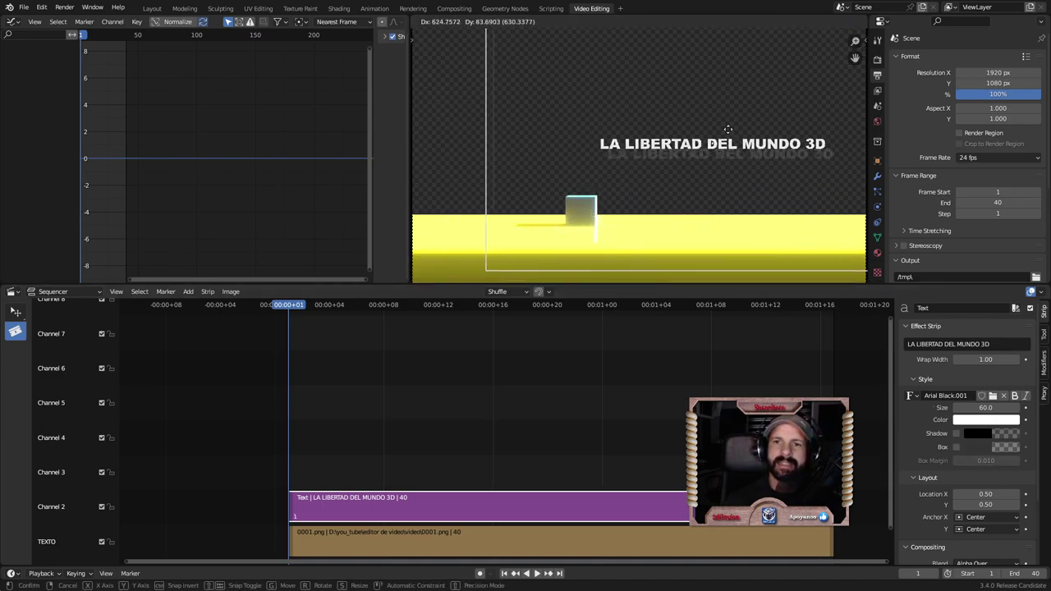
click(685, 113)
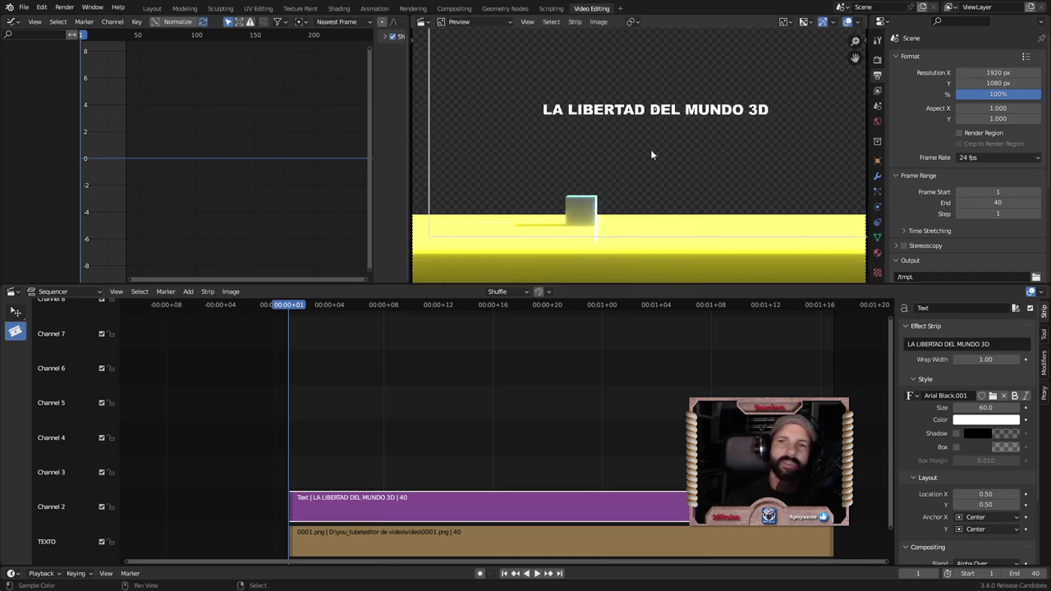
key(Home)
key(ctrl+z)
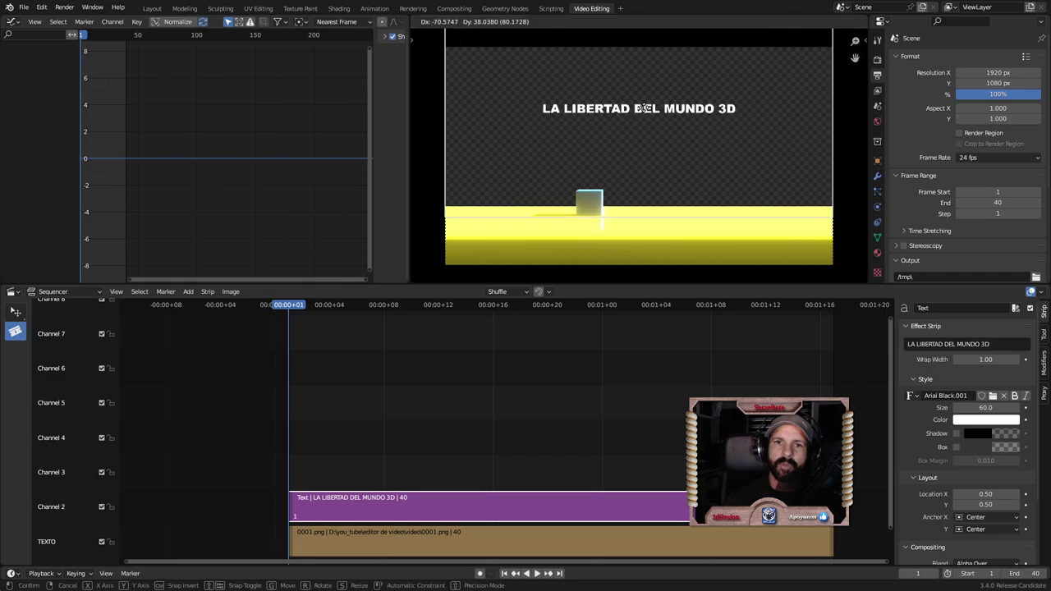
Step: Try rotating and shrinking the title, undo both, then place it near the frame's top
key(r)
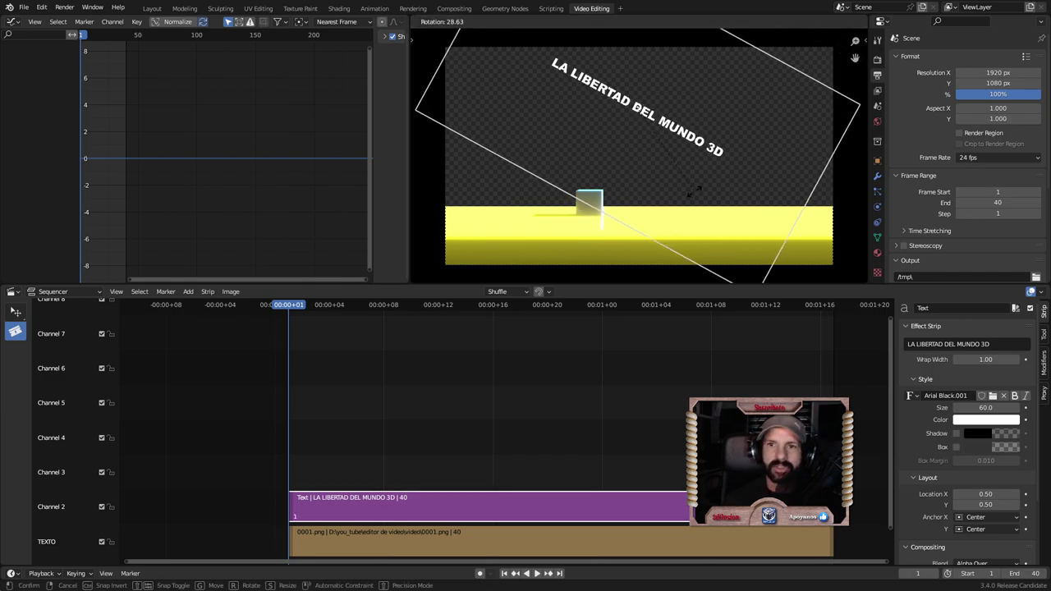
click(693, 195)
key(r)
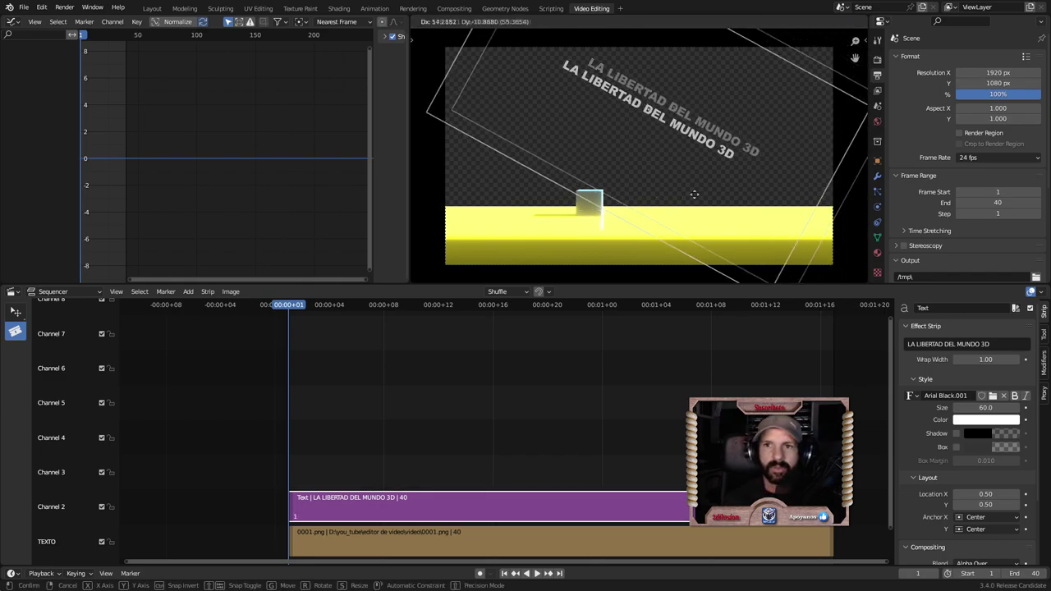
click(715, 197)
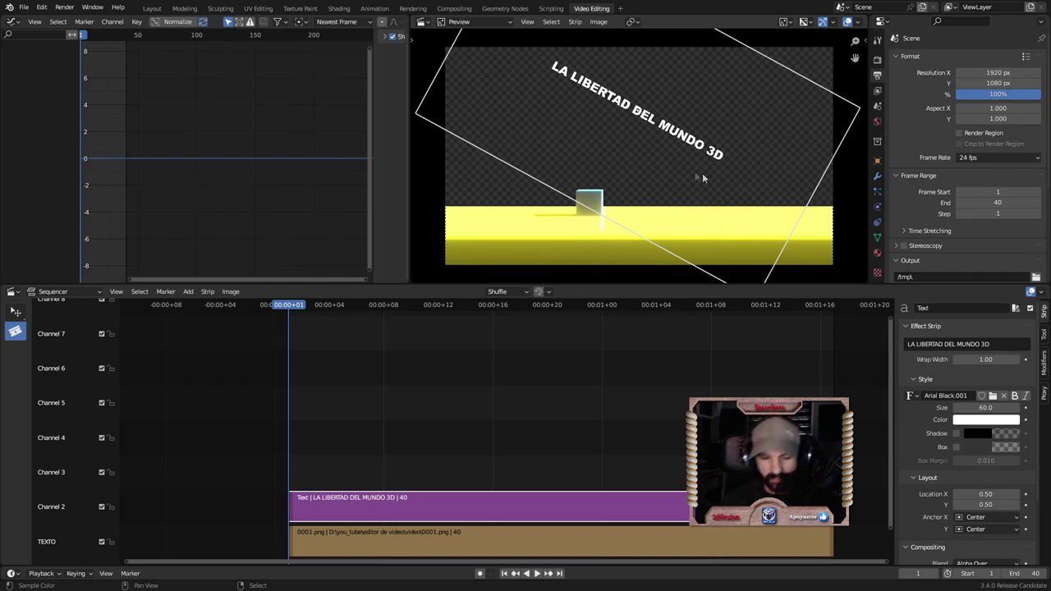
key(s)
click(678, 146)
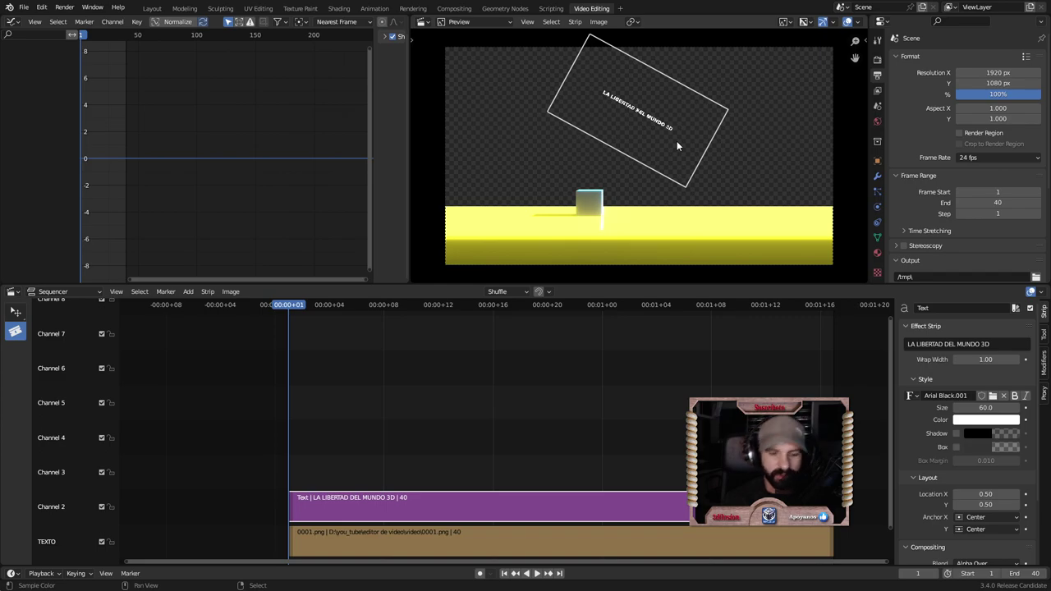
key(ctrl+z)
key(ctrl+z)
key(ctrl+z)
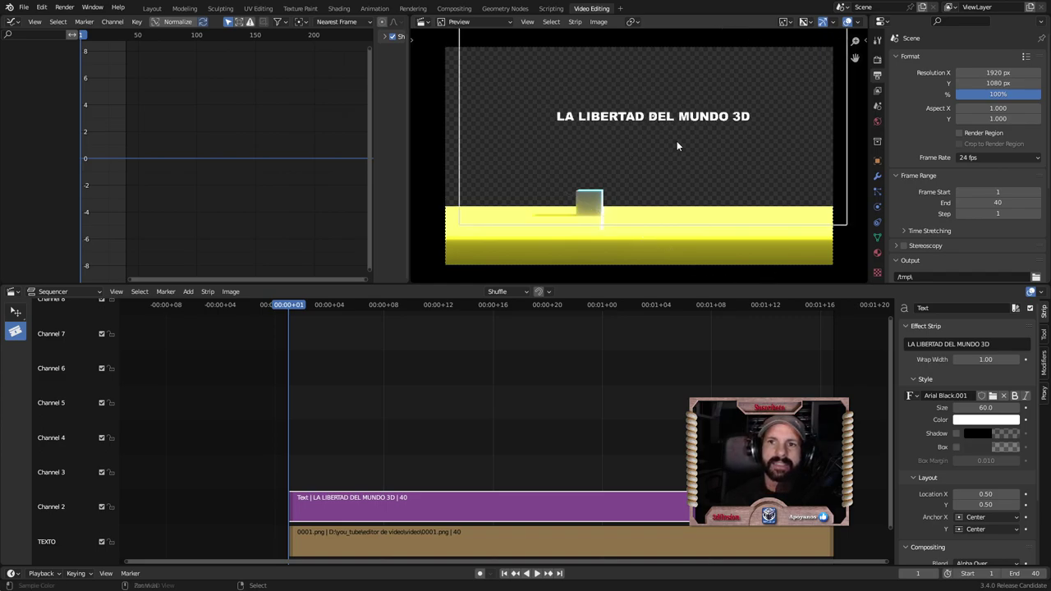
key(ctrl+z)
key(ctrl+z)
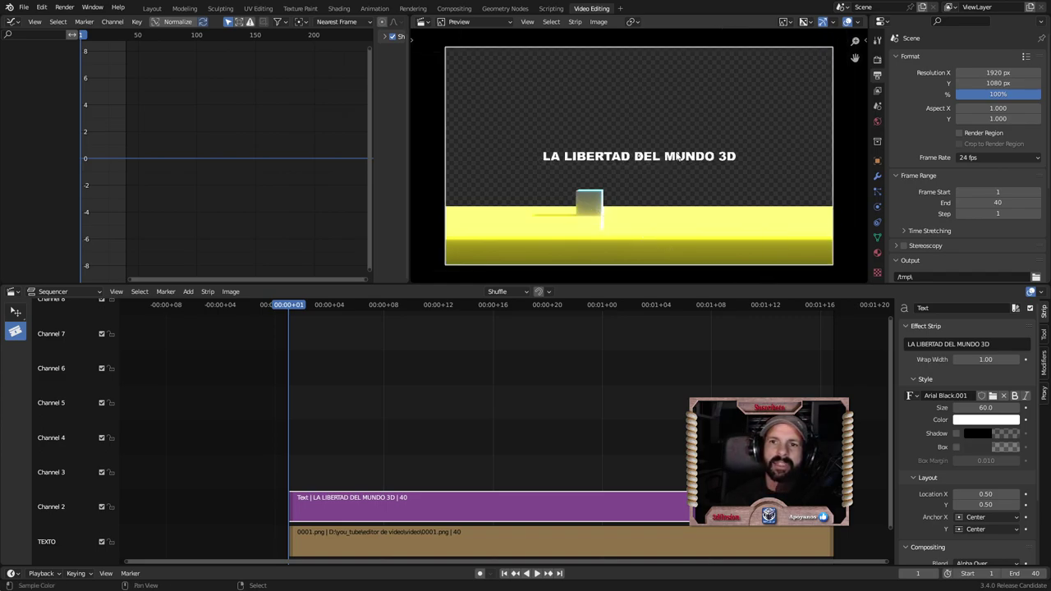
key(g)
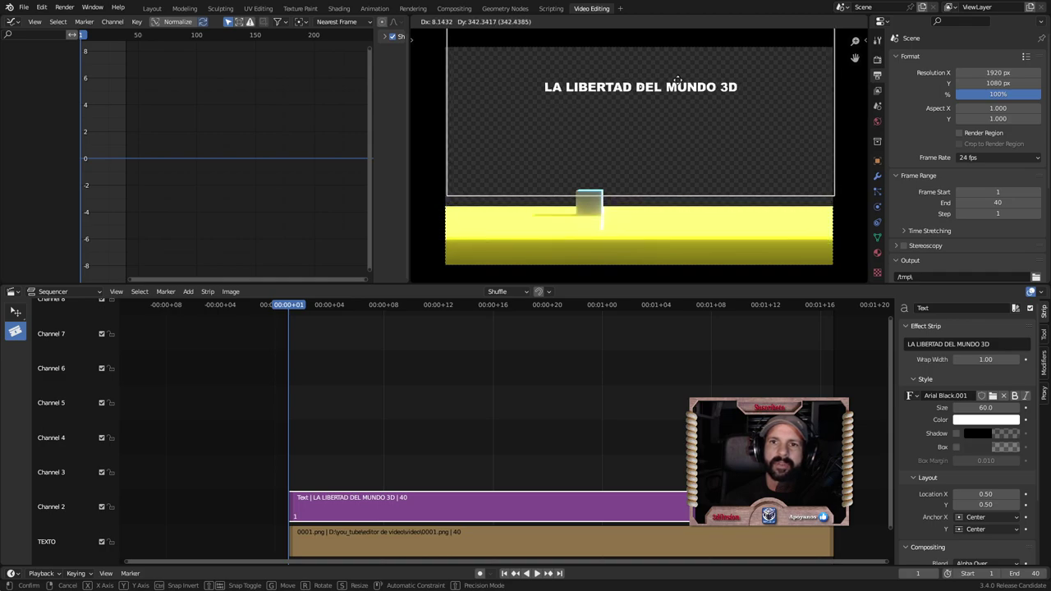
click(678, 82)
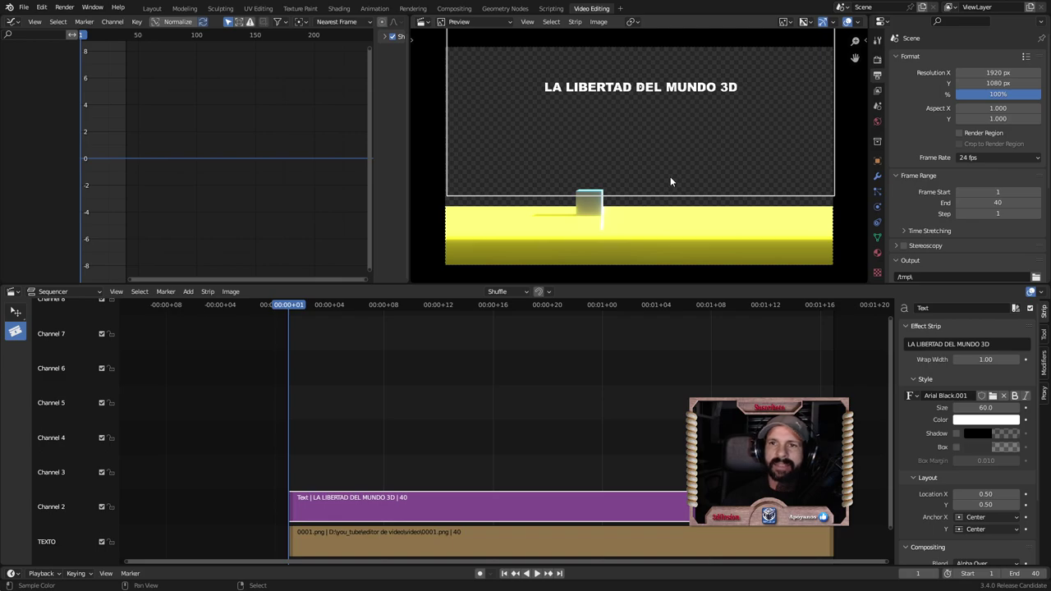
scroll(670, 178, up, 1)
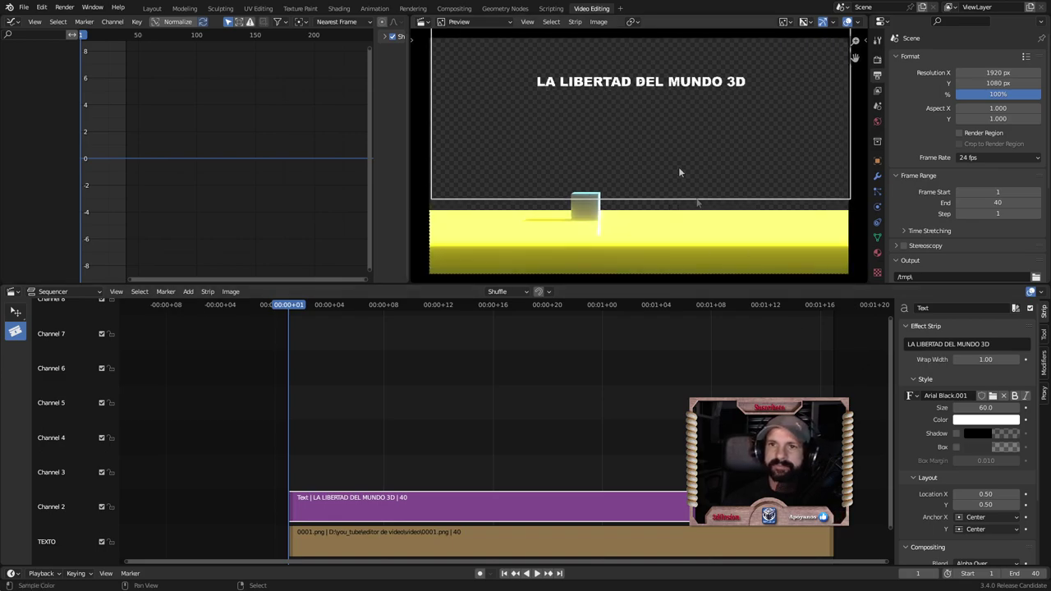
Step: Set the title colour to cyan and keyframe it at frame 1
click(963, 420)
click(927, 283)
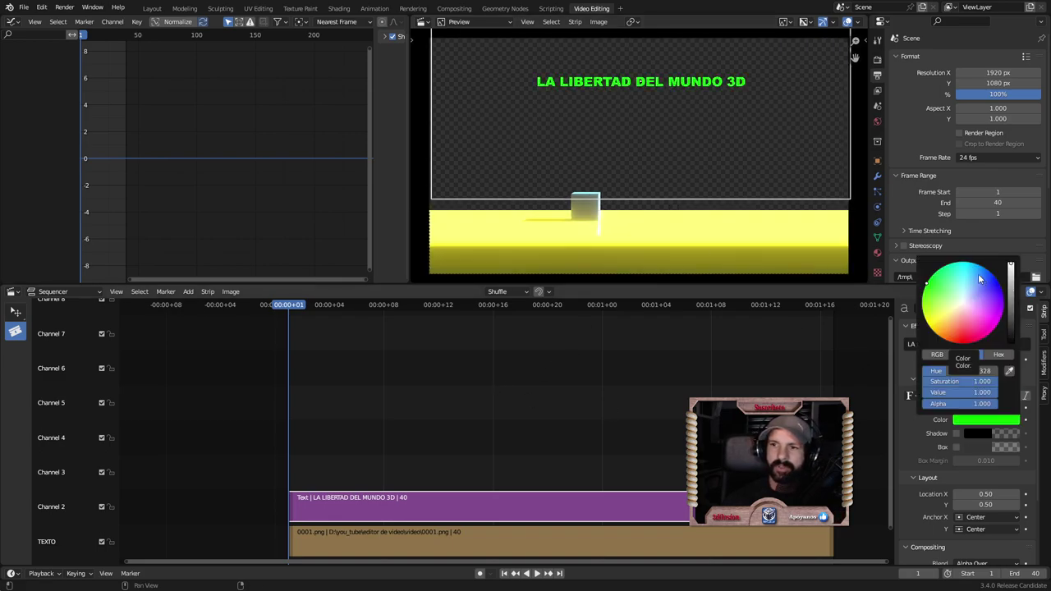
click(974, 266)
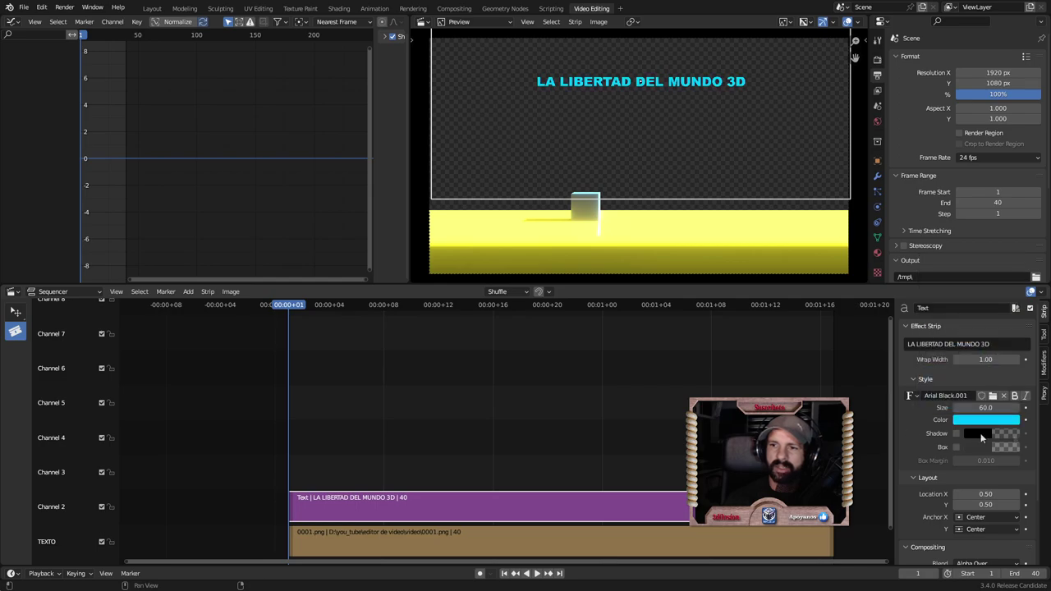
click(1025, 420)
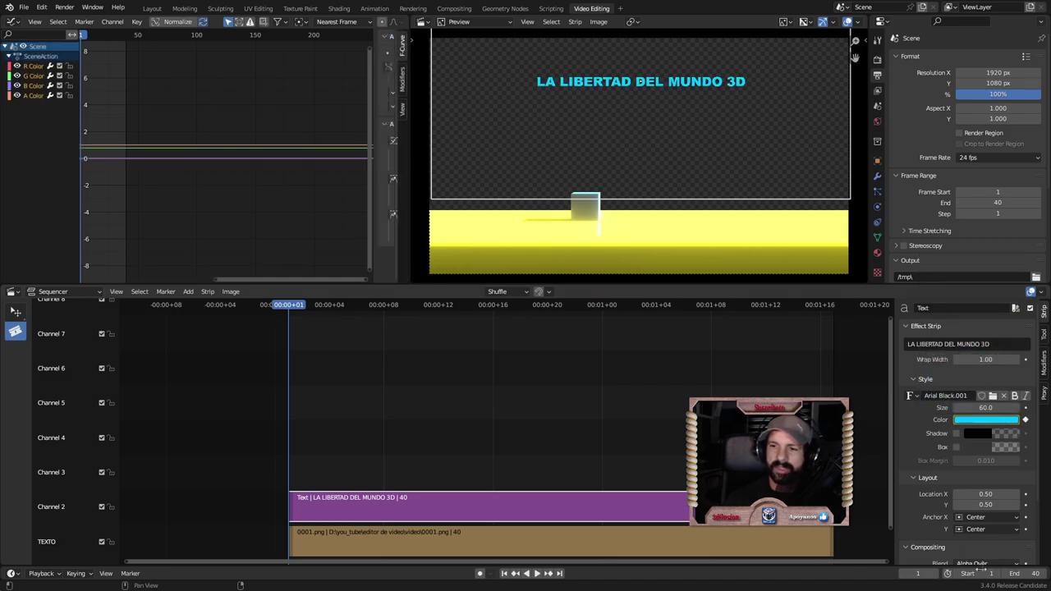
Step: At frame 40, change the title colour to red and keyframe it
click(919, 575)
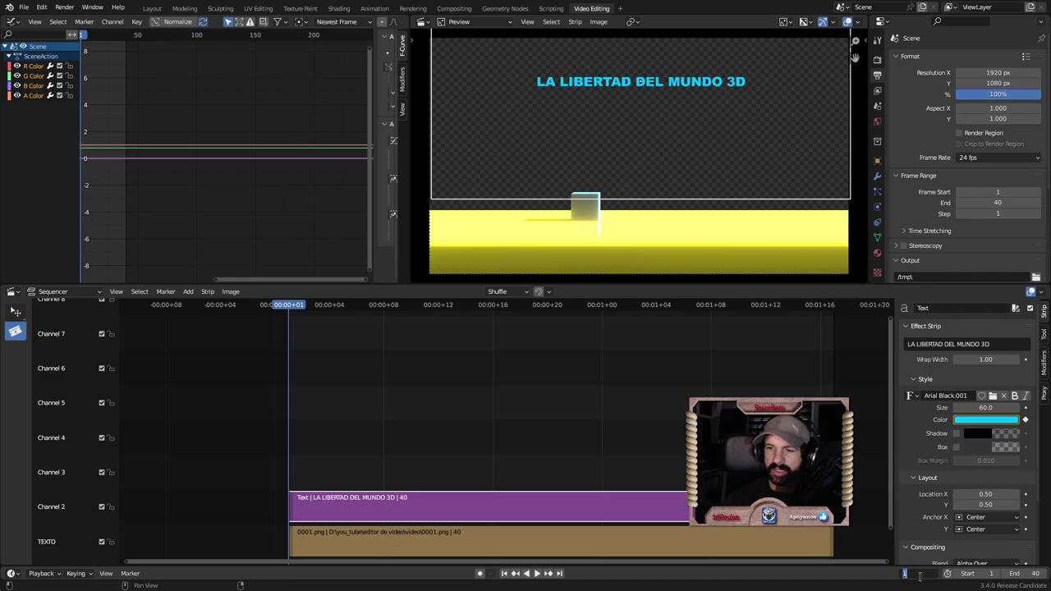
text(40)
key(Return)
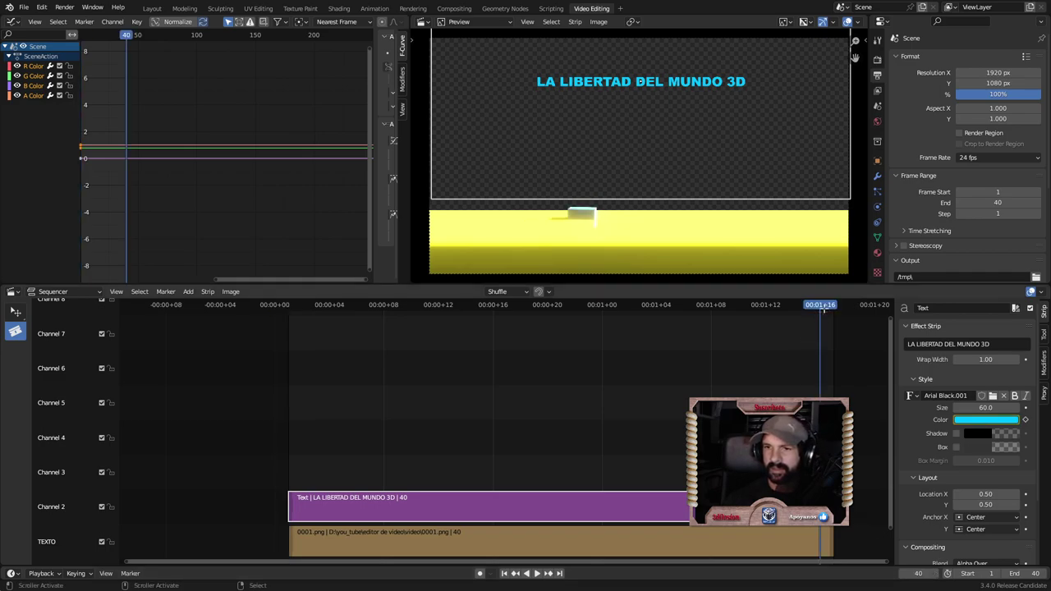
drag(824, 310, 837, 305)
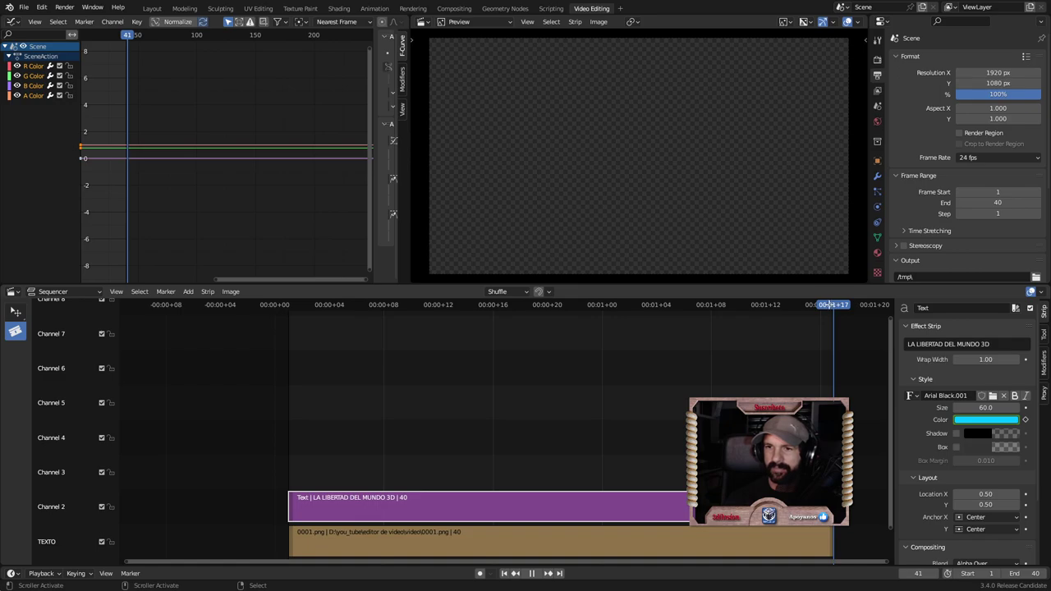
drag(832, 305, 831, 346)
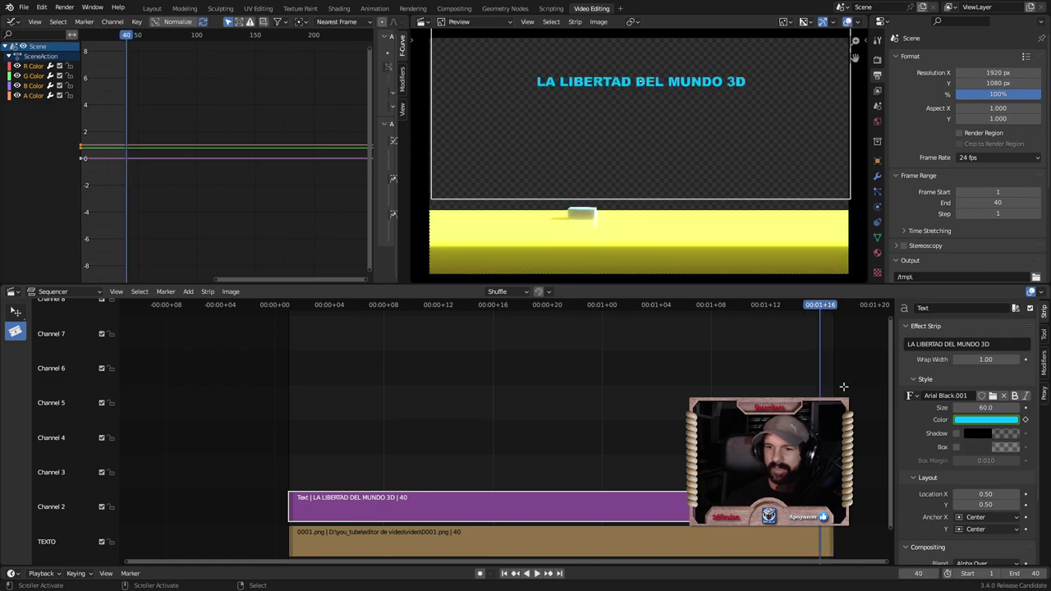
click(987, 420)
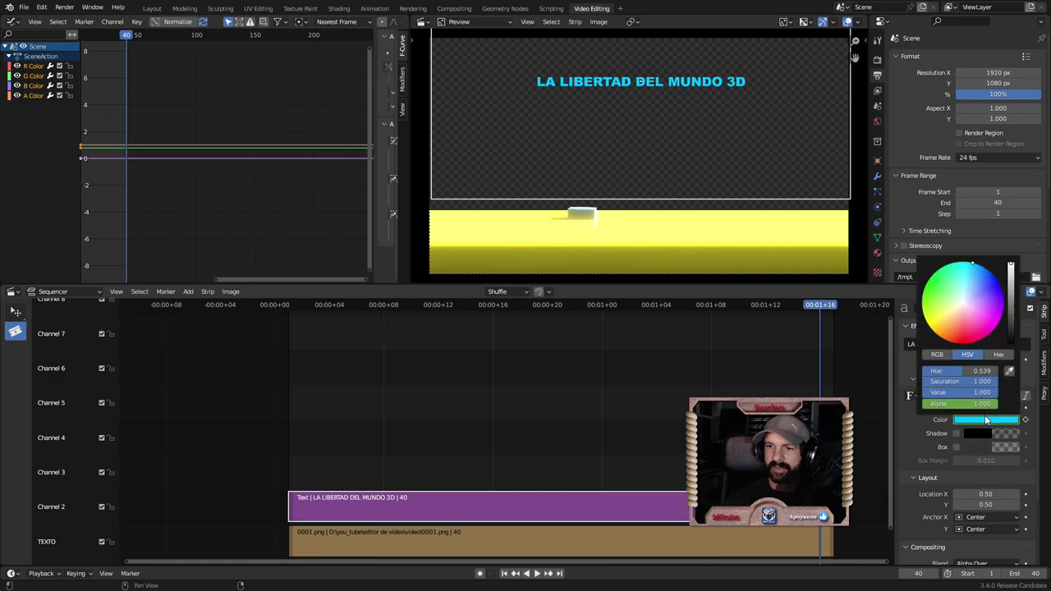
drag(959, 310, 963, 337)
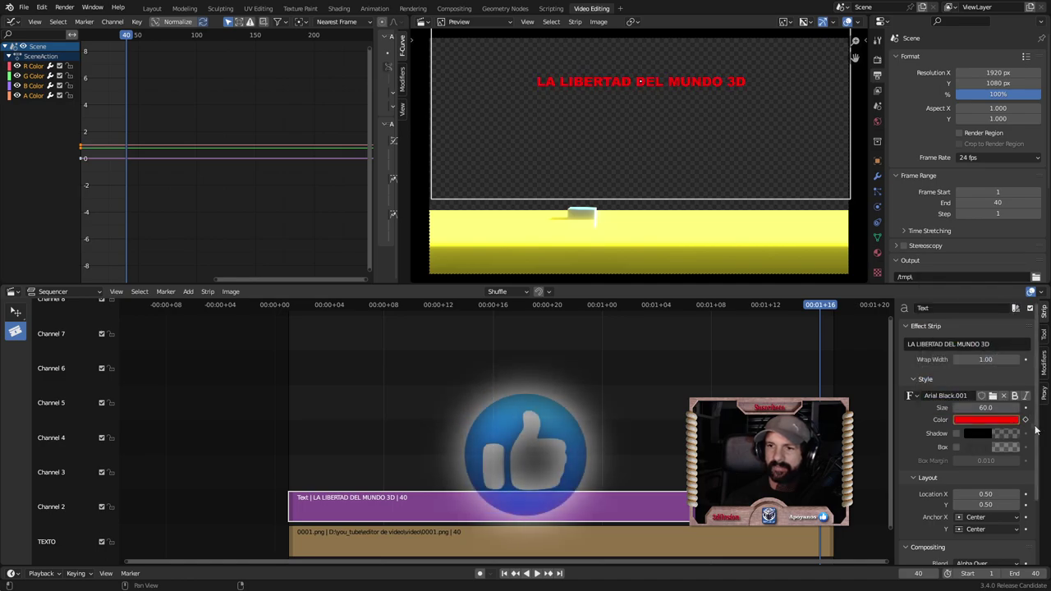
click(1026, 420)
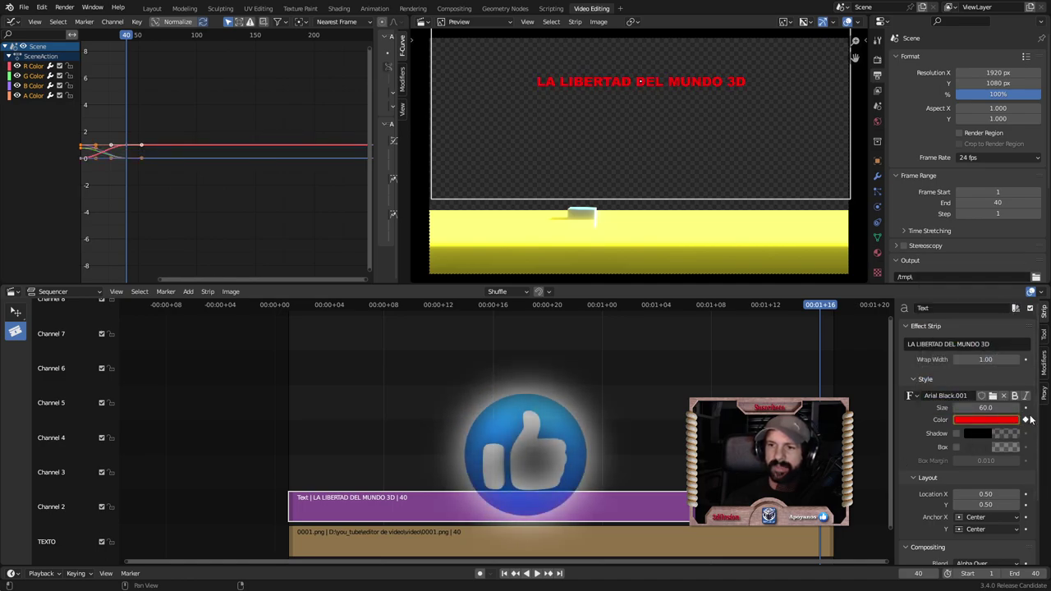
Step: Play the cyan-to-red colour animation from frame 1
click(291, 408)
key(space)
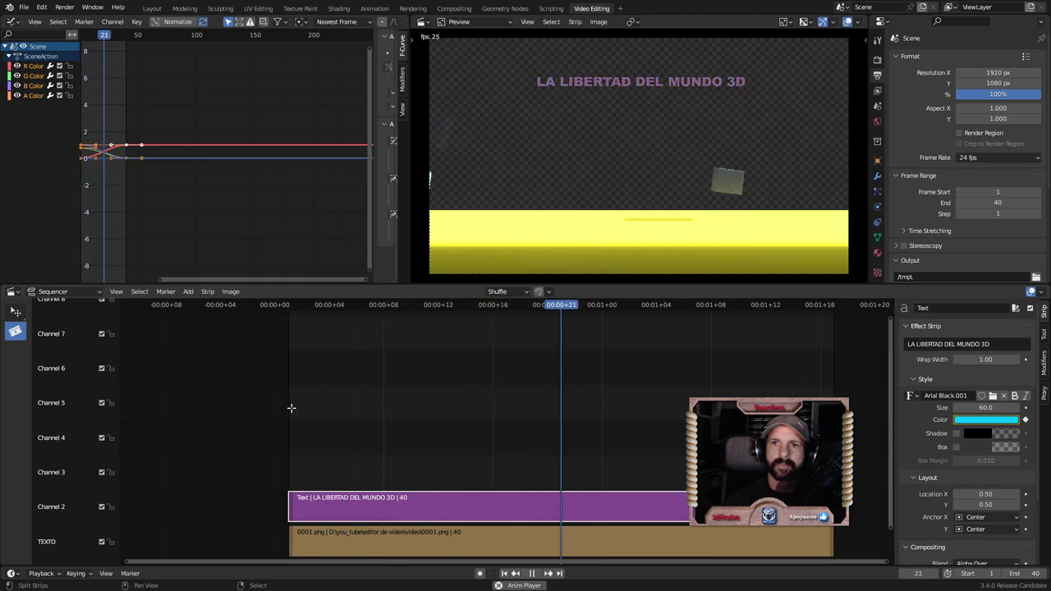
key(space)
scroll(969, 411, down, 3)
Step: Keyframe the title's Location Y of 0.72 at frame 1
drag(985, 424, 1010, 423)
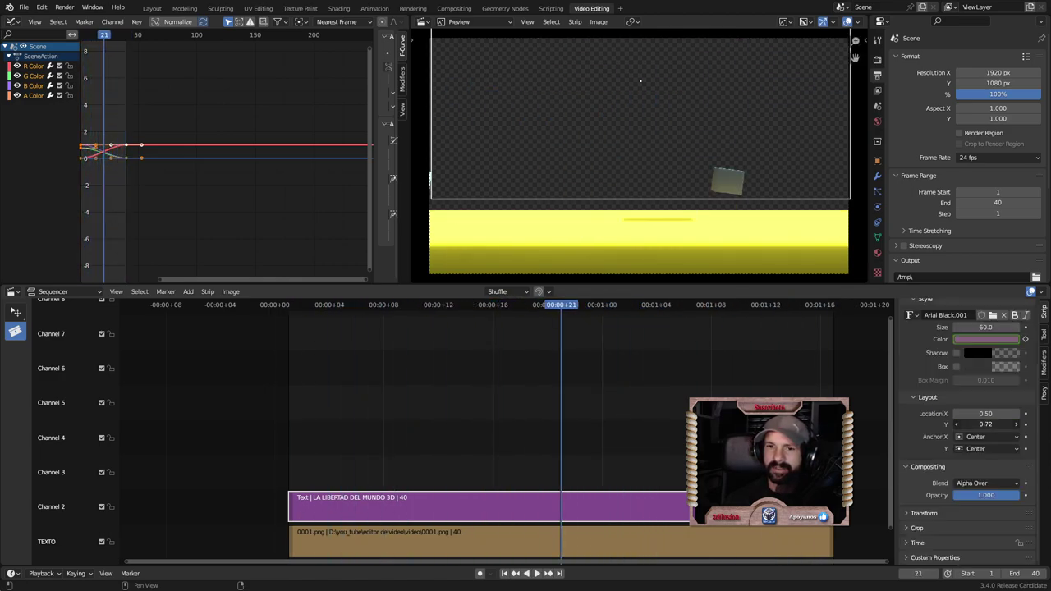
key(shift+Left)
key(space)
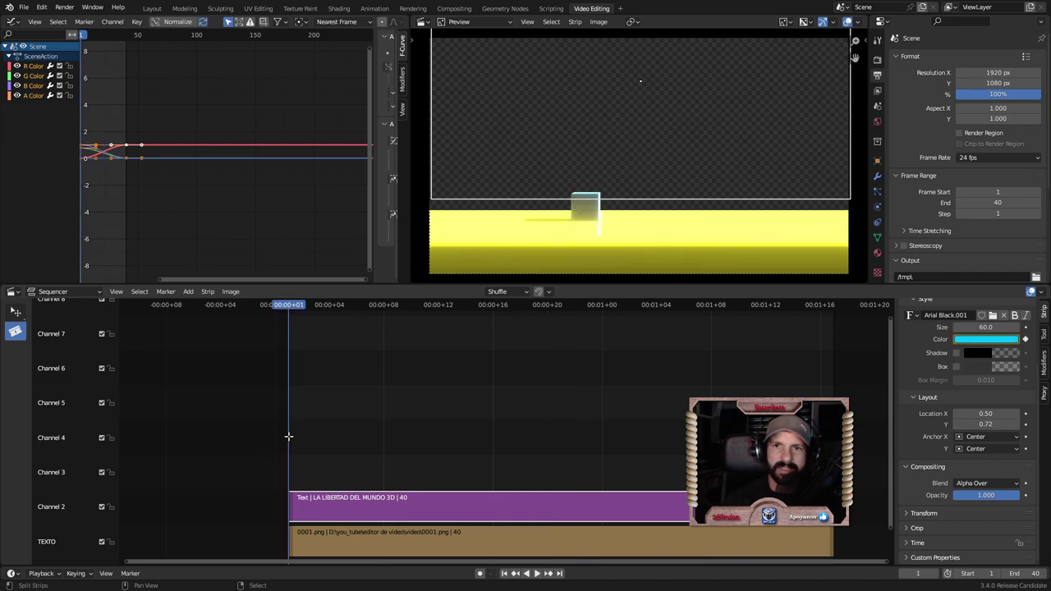
key(Escape)
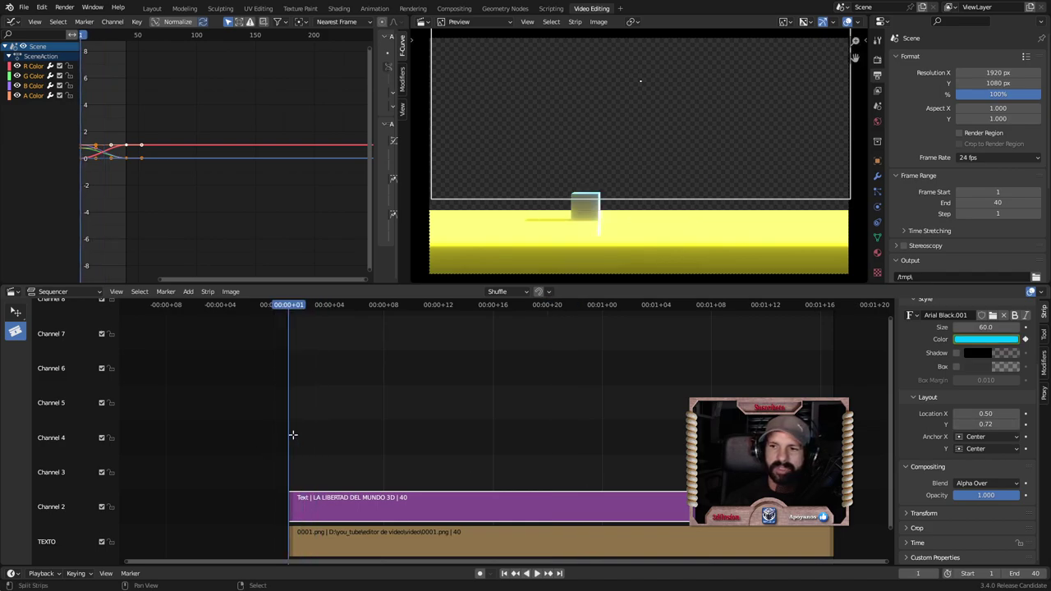
click(1026, 425)
Step: At frame 8, lower Location Y to 0.35, keyframe it, and play the slide-down
drag(301, 405, 386, 409)
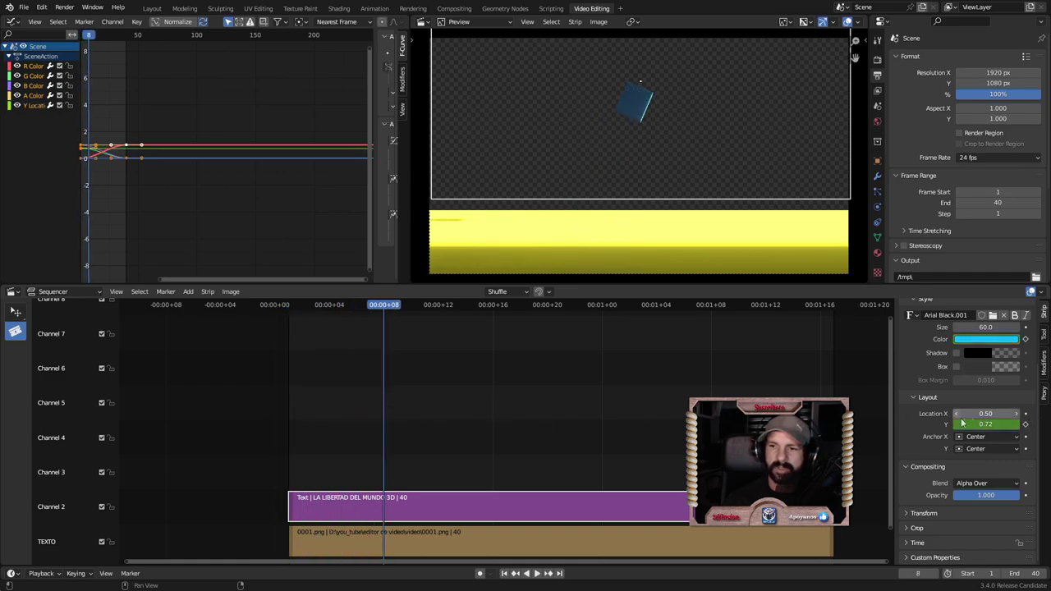
drag(995, 425, 952, 425)
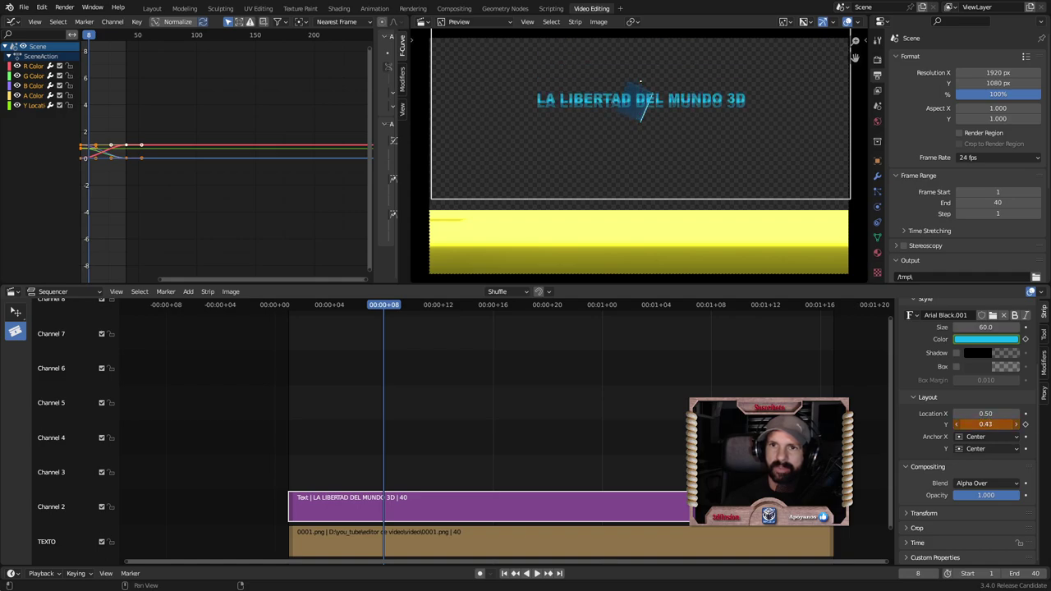
drag(952, 425, 934, 424)
click(1025, 425)
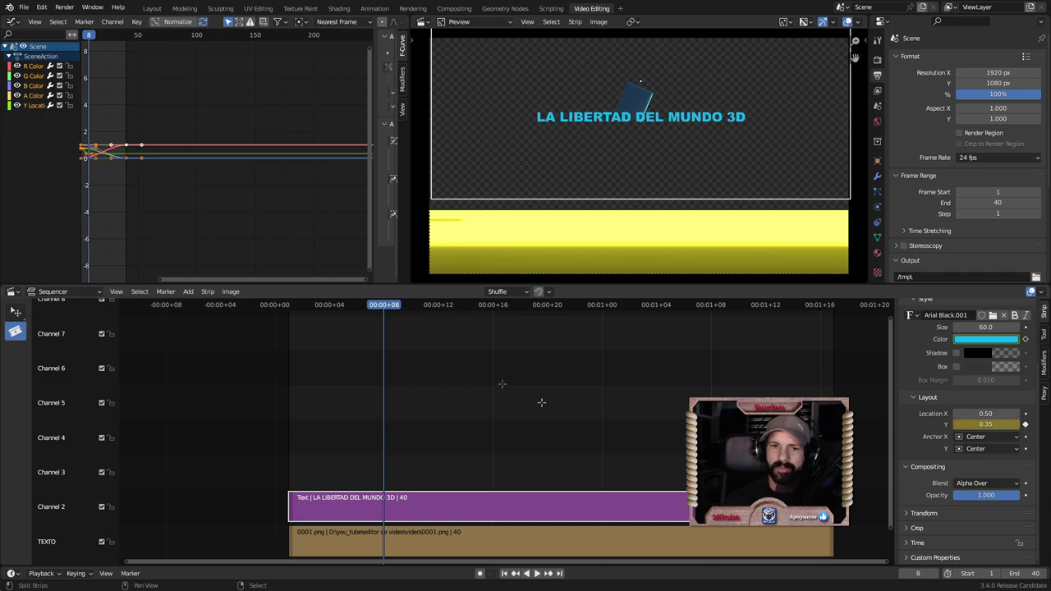
key(space)
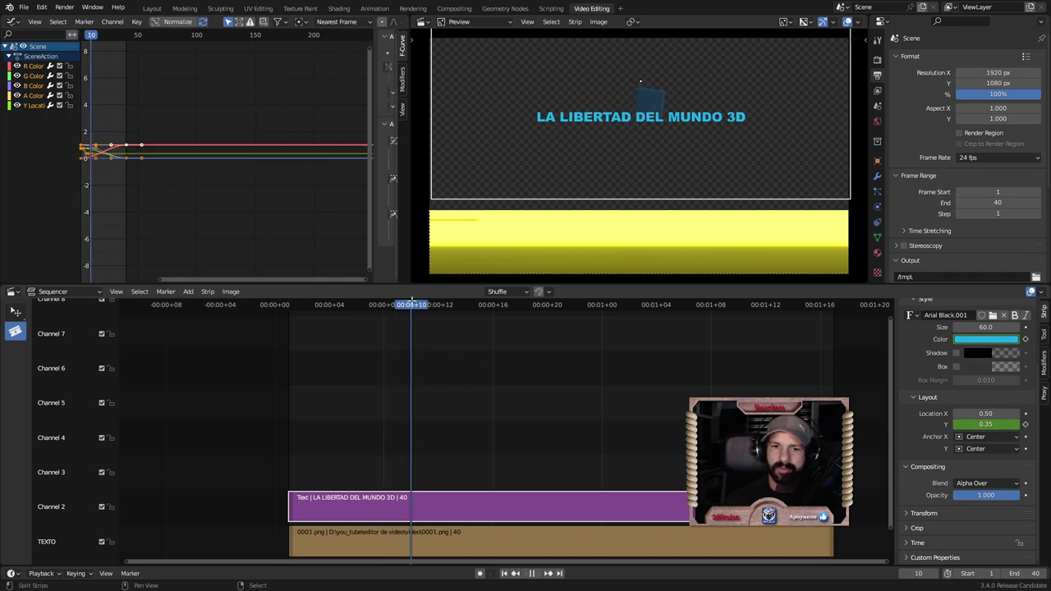
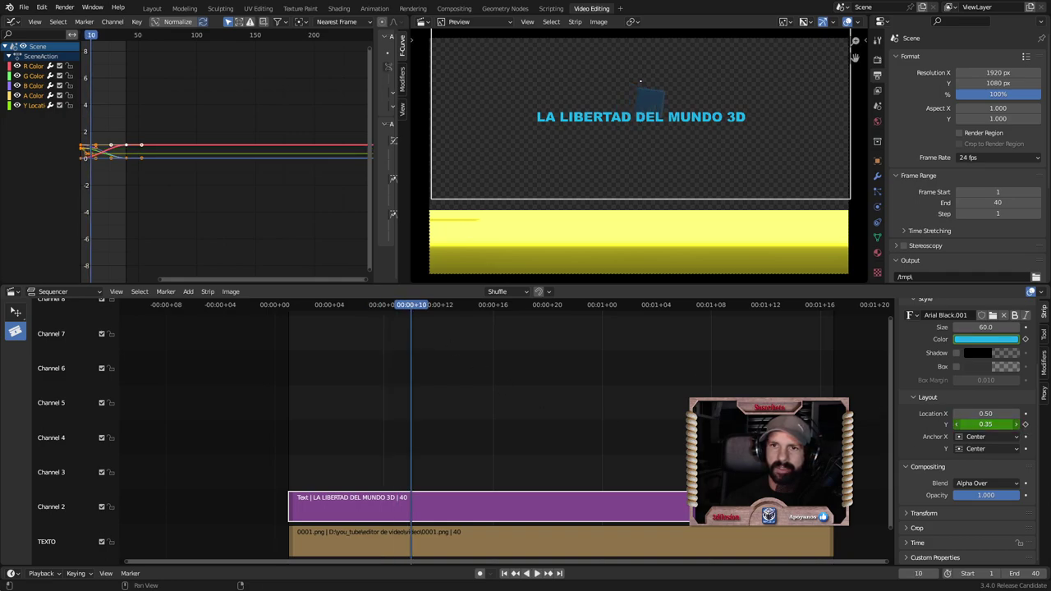
Step: Keyframe the title strip's Location Y and replay the title animation from the start
click(1025, 424)
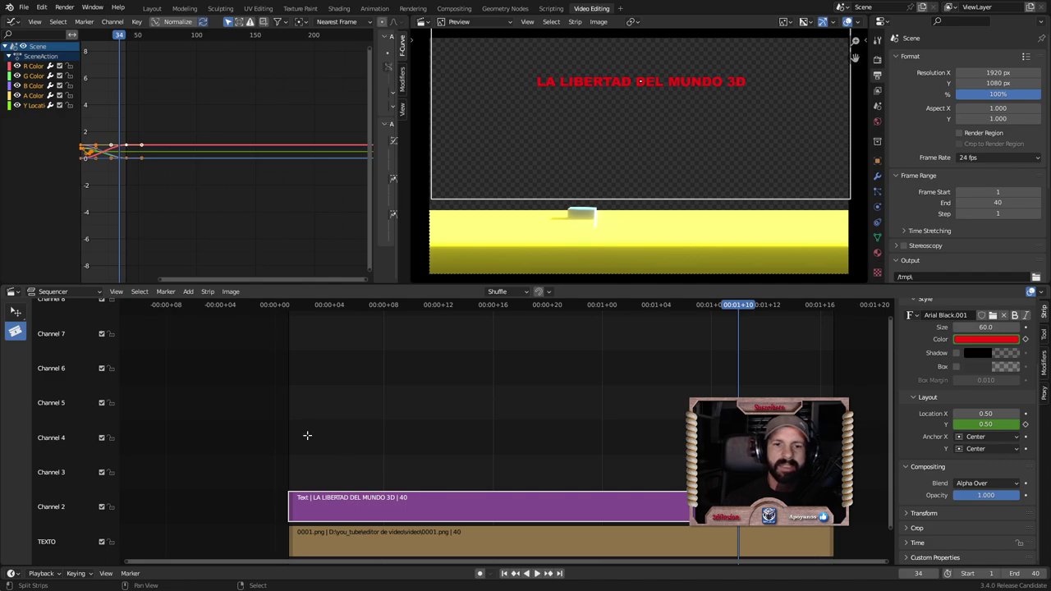
key(shift+Left)
key(space)
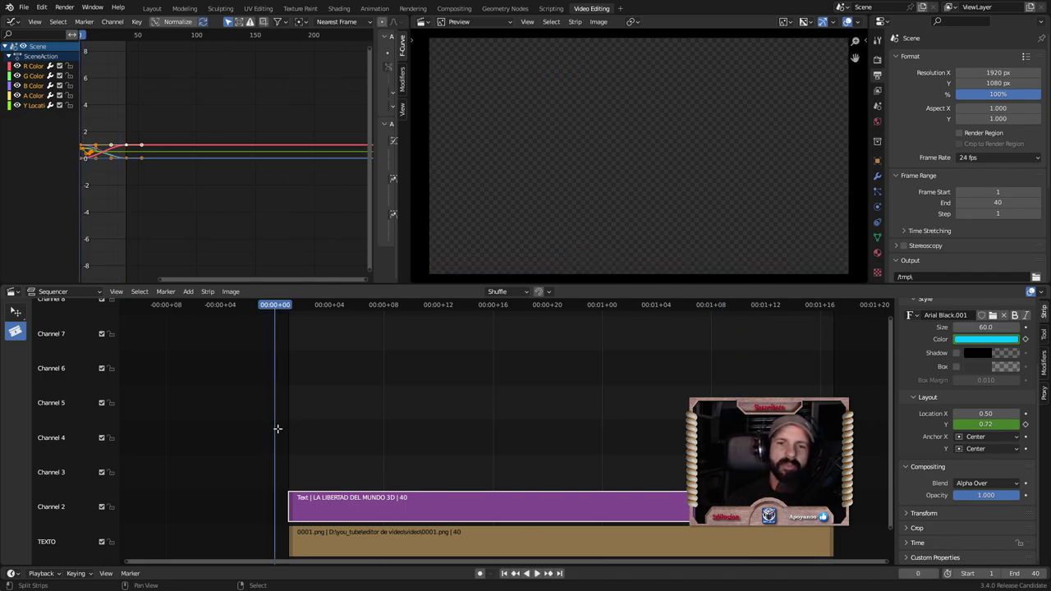
key(shift+Left)
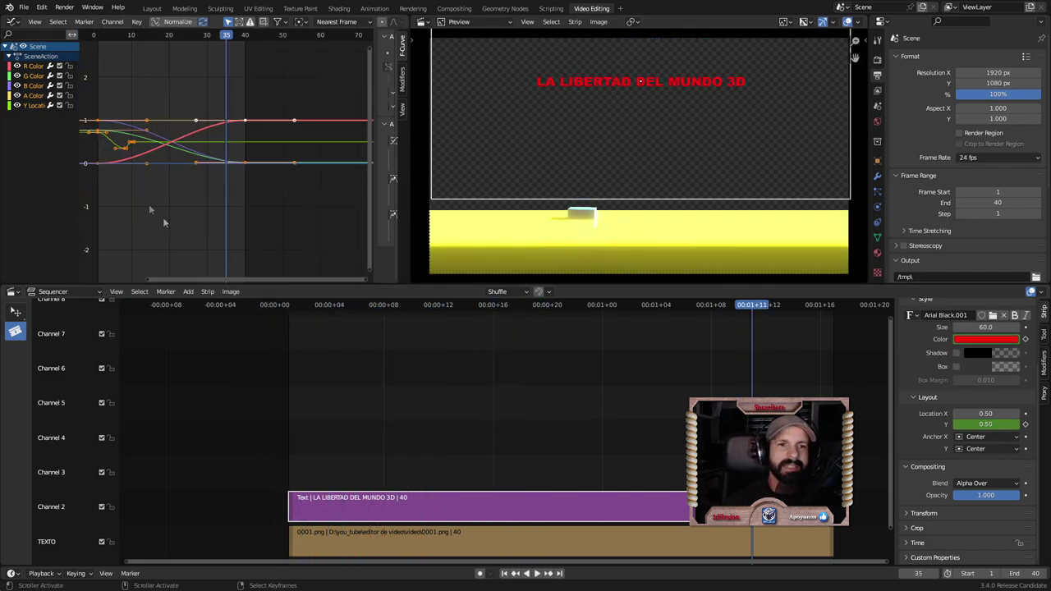
click(14, 22)
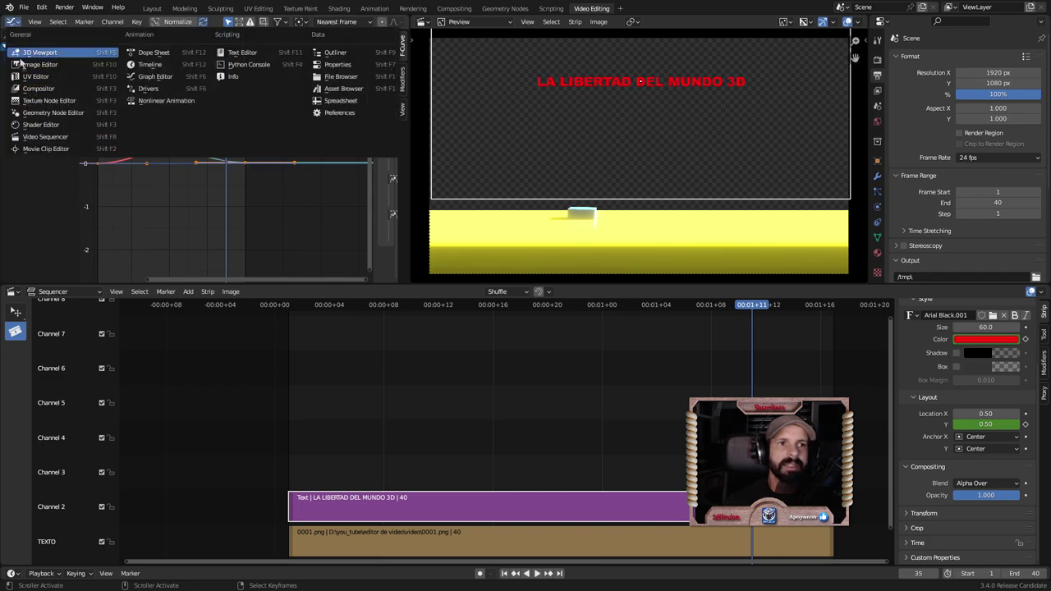
Step: Show the title's keyframes in a Dope Sheet fitted to view and play the animation
click(154, 56)
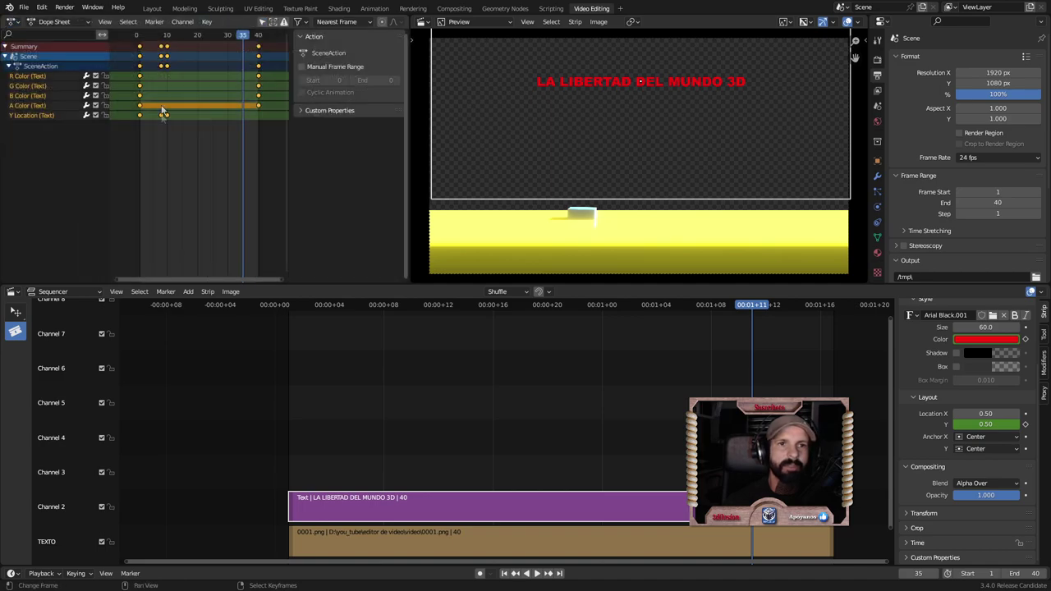
key(Home)
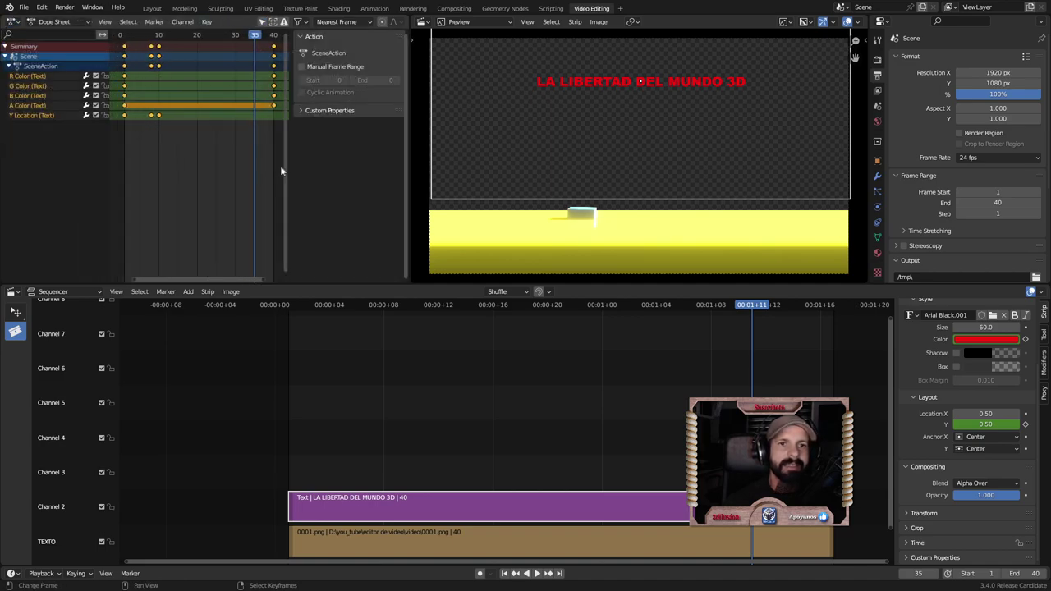
key(n)
key(space)
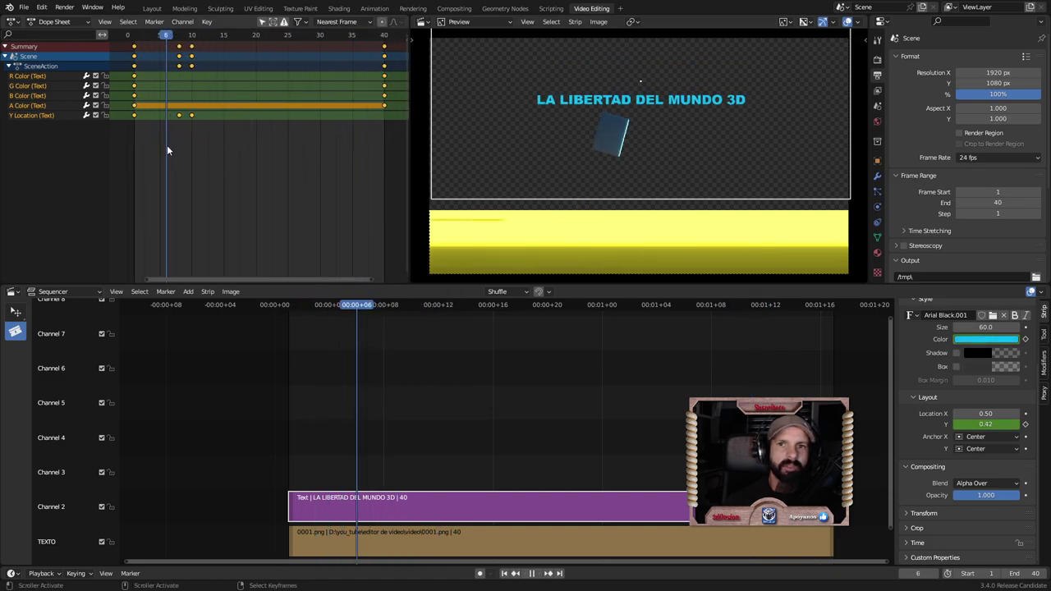
key(space)
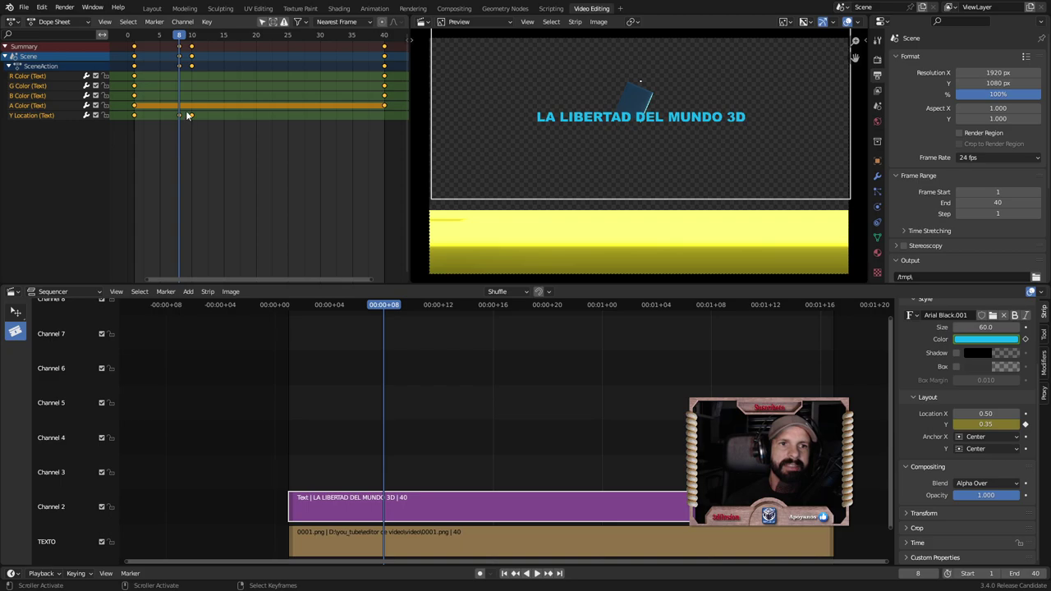
Step: Move the title's Y Location keyframe from frame 10 to frame 15
click(192, 115)
key(g)
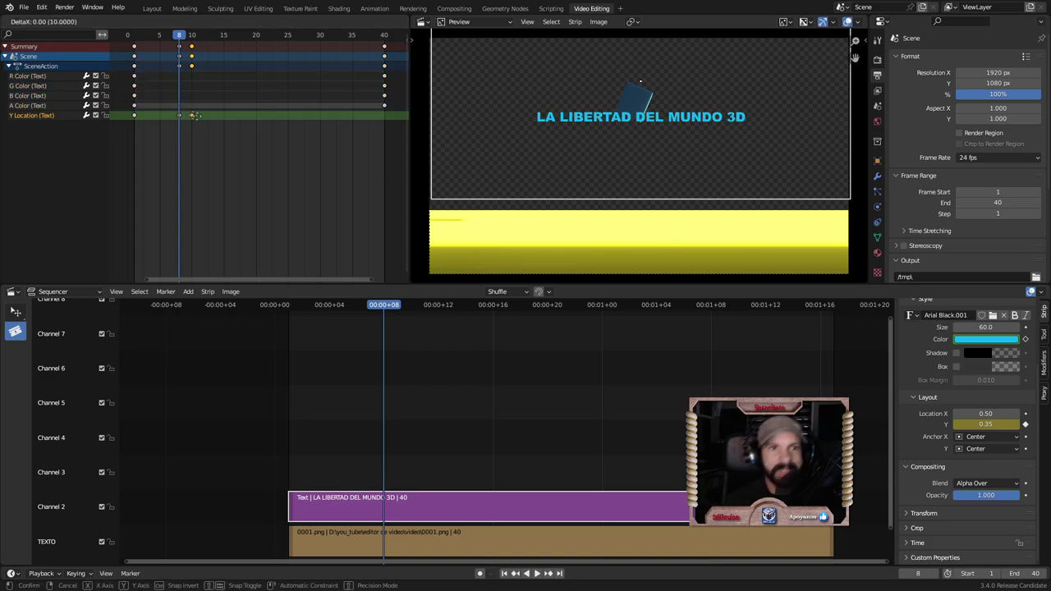
click(217, 132)
key(space)
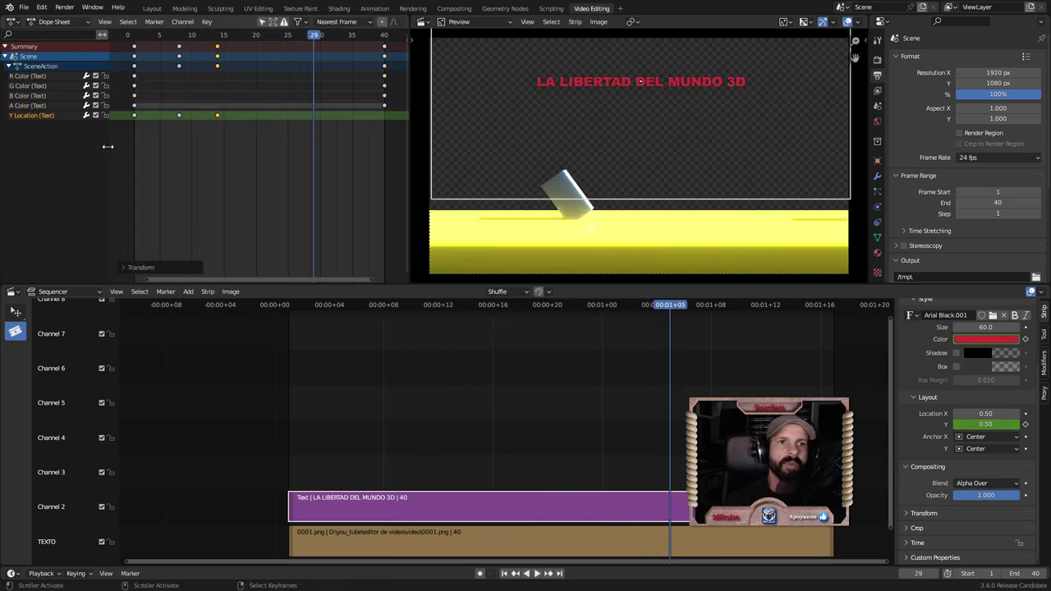
key(space)
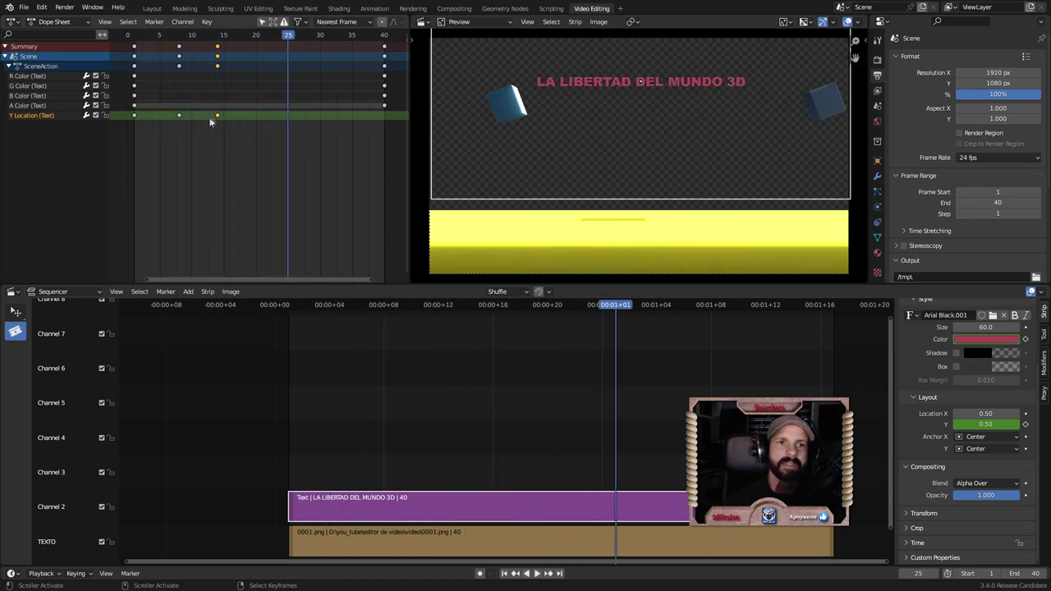
key(g)
click(228, 119)
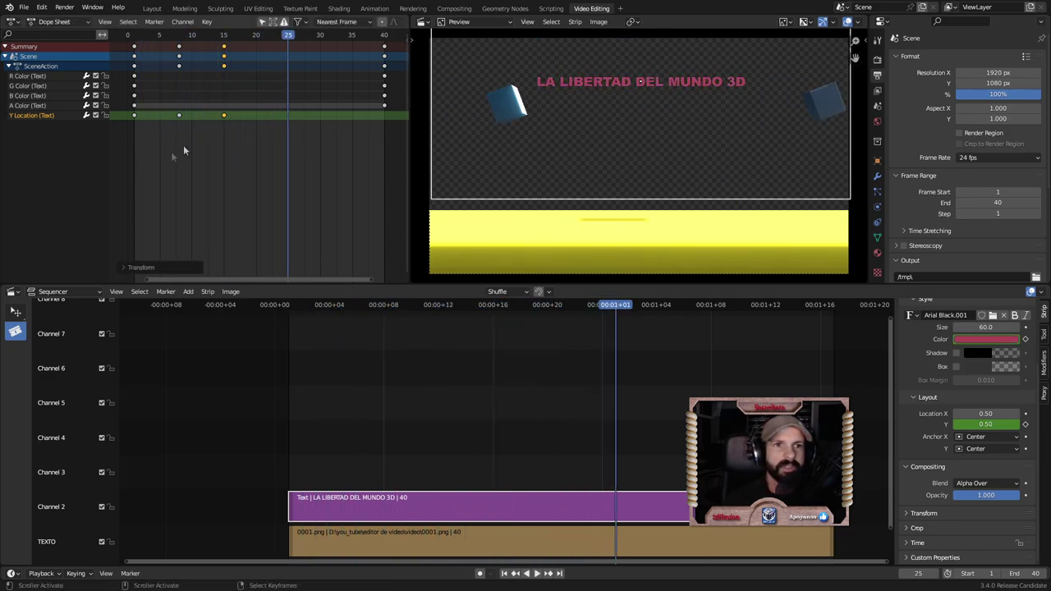
Step: Replay the retimed title animation from the start, then stop at frame 1
key(shift+Left)
key(space)
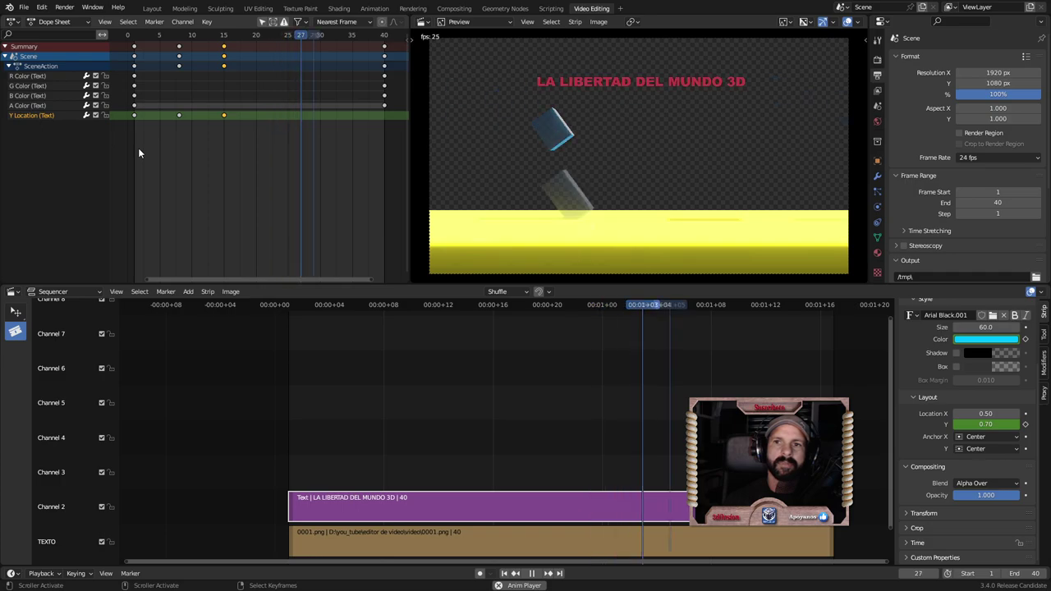
scroll(573, 176, down, 2)
scroll(573, 175, up, 1)
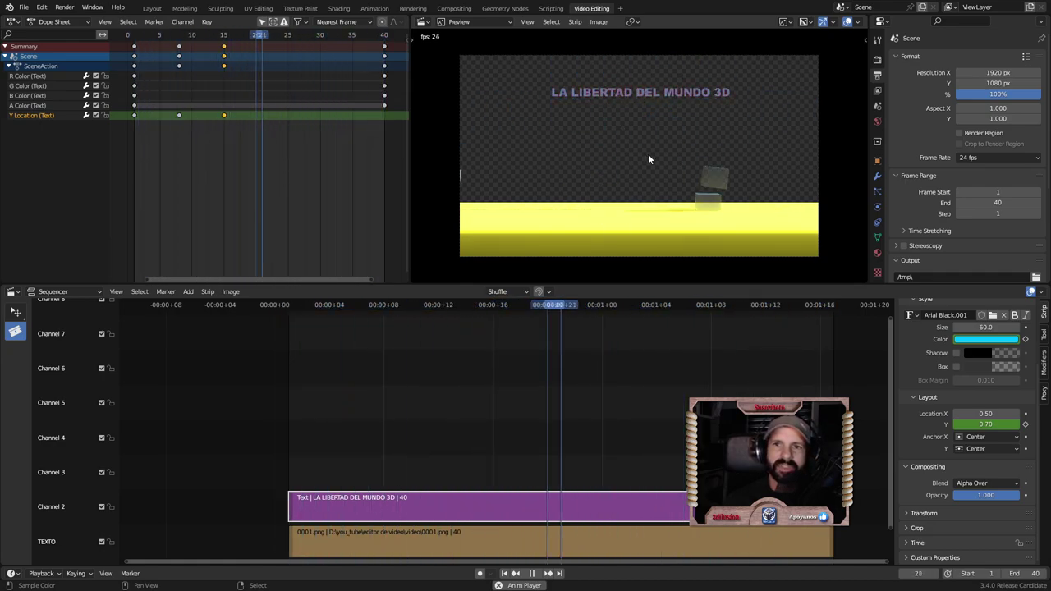
key(Escape)
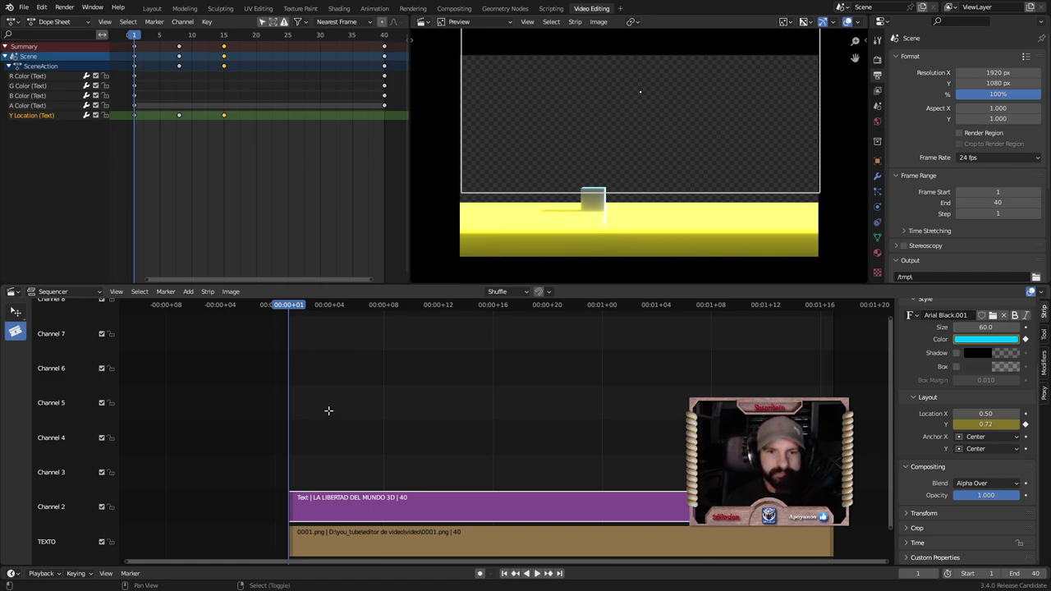
key(shift+a)
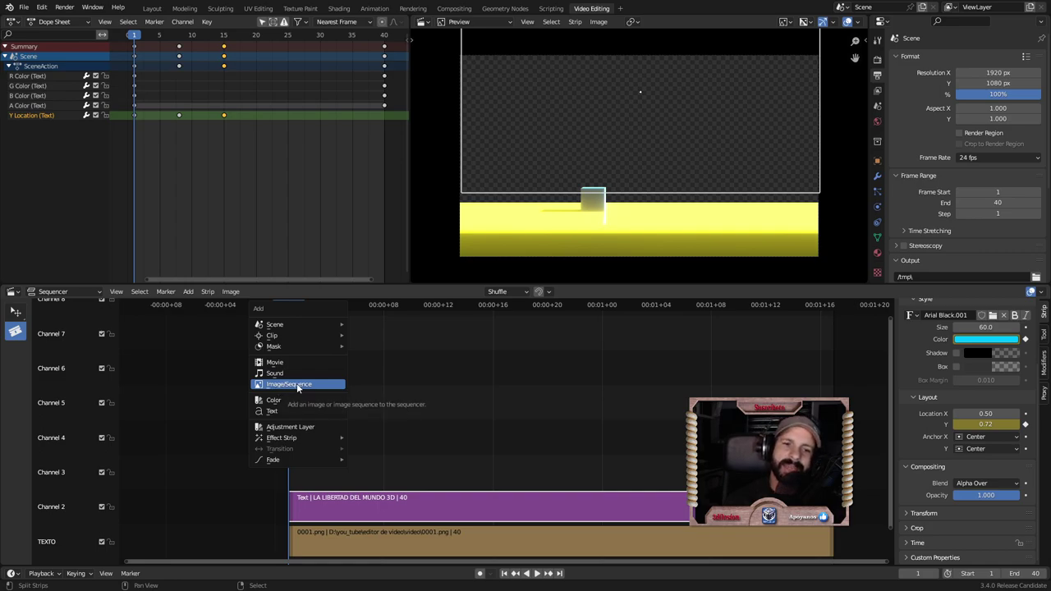
Step: Add landscape-g1865af51e_1280.png as a 25-frame image strip on channel 3 and preview it
click(297, 384)
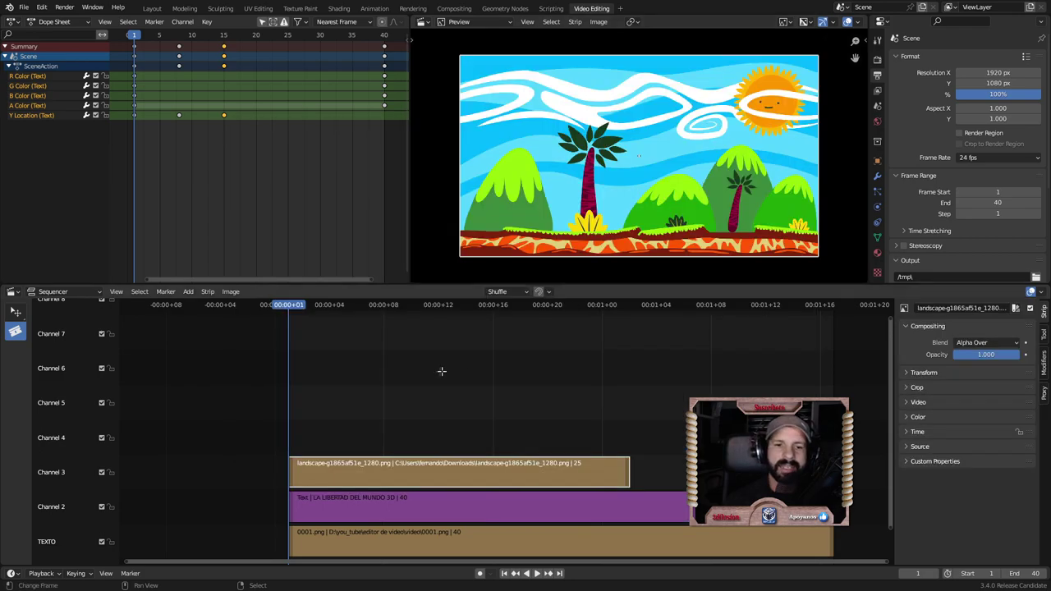
key(space)
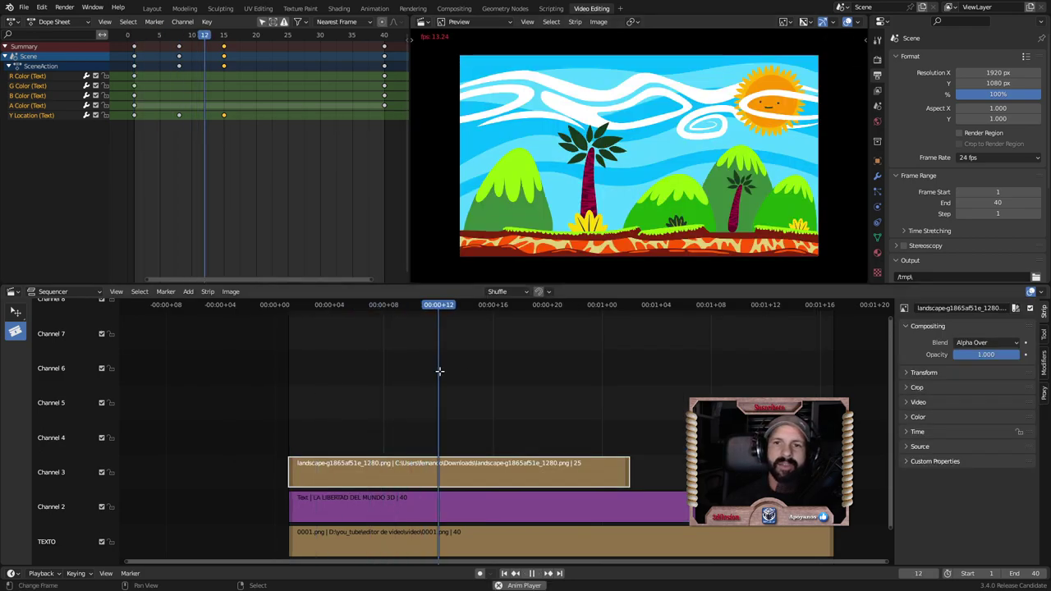
key(space)
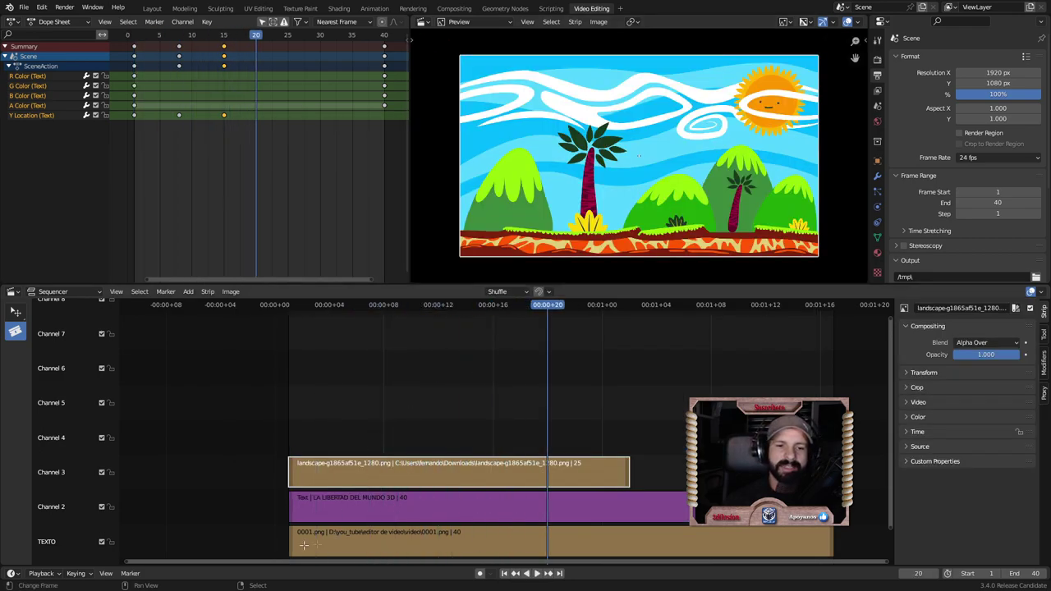
click(332, 476)
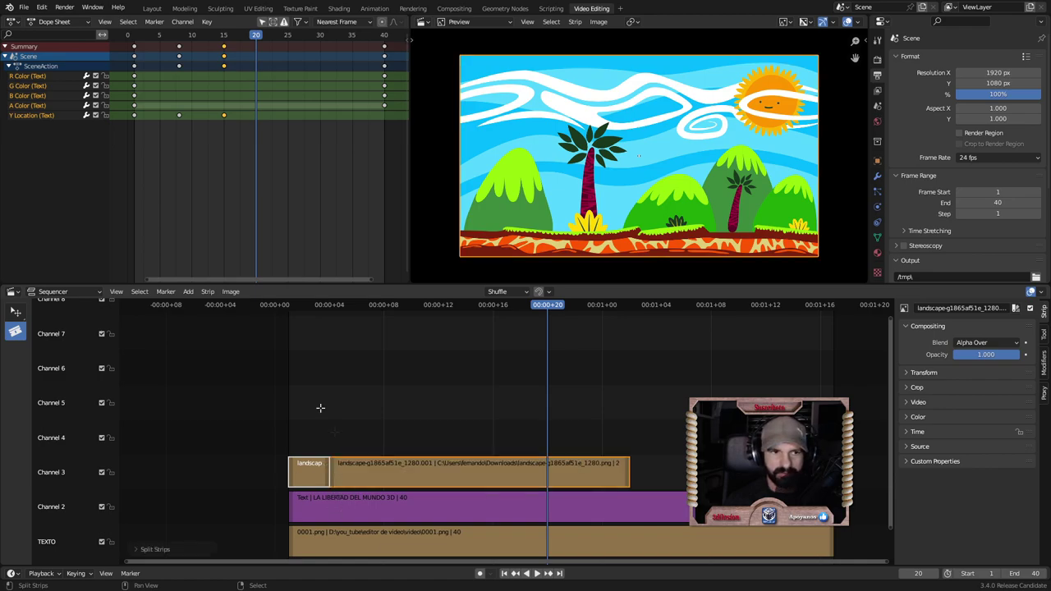
key(ctrl+z)
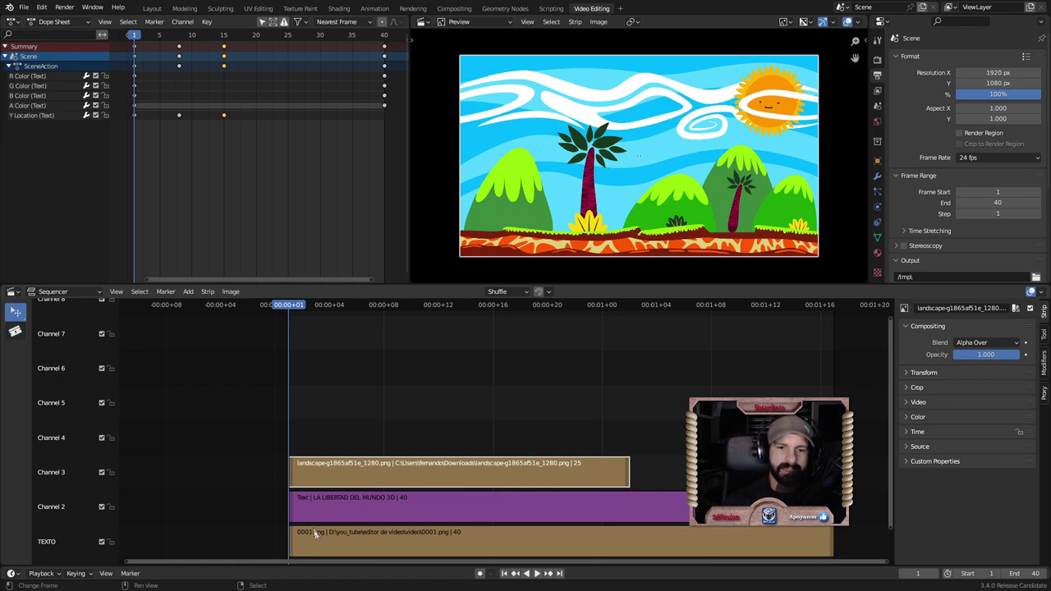
Step: Move the title strip to channel 5 and the 0001.png render to channel 4
key(Right)
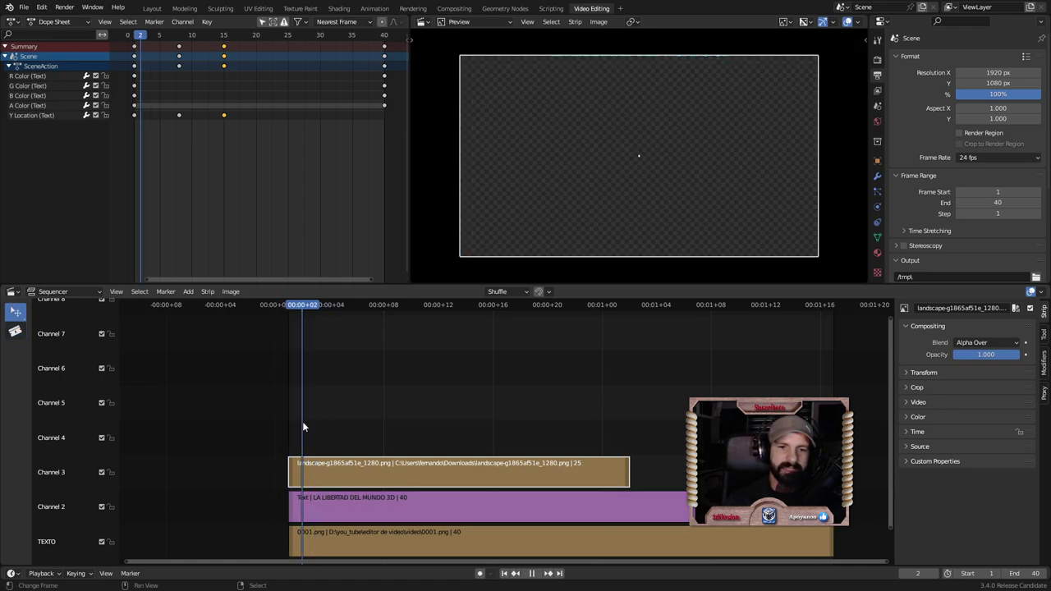
drag(322, 505, 322, 408)
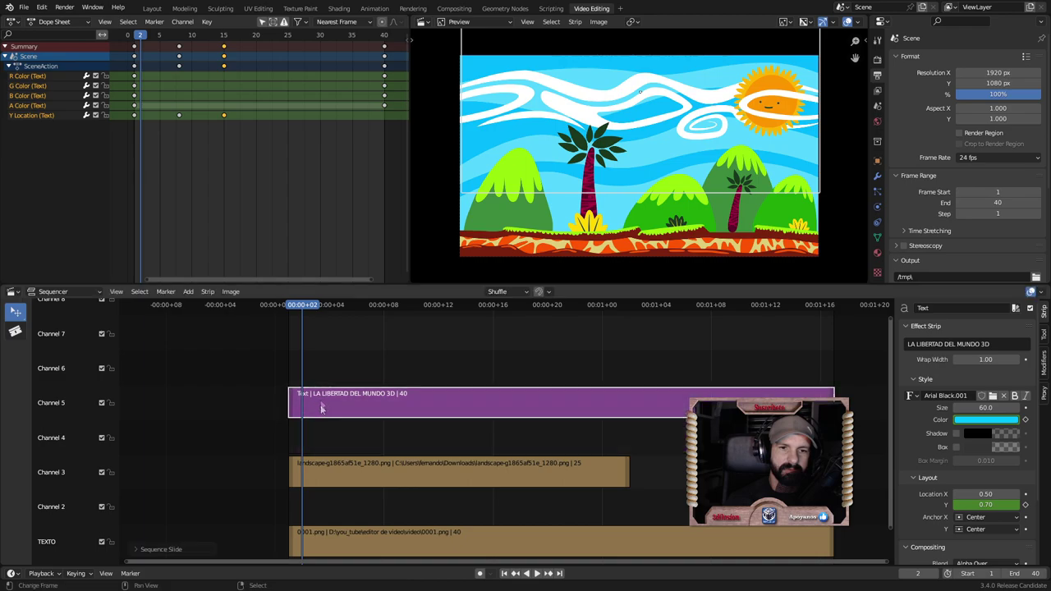
drag(335, 534, 335, 438)
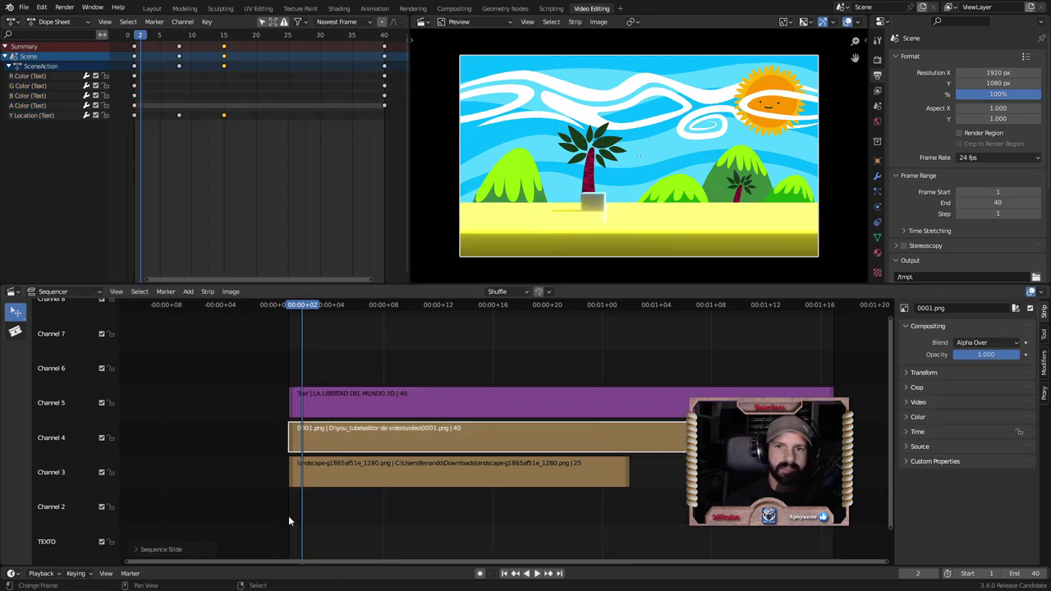
key(space)
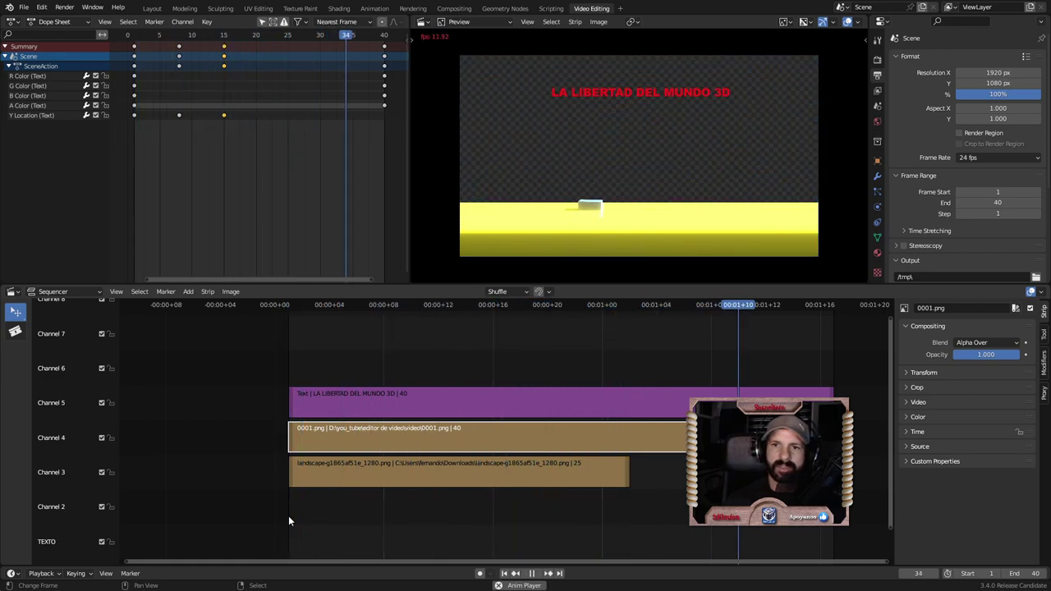
key(space)
Step: Extend the landscape strip to 40 frames and play the sequence back
drag(626, 482, 687, 482)
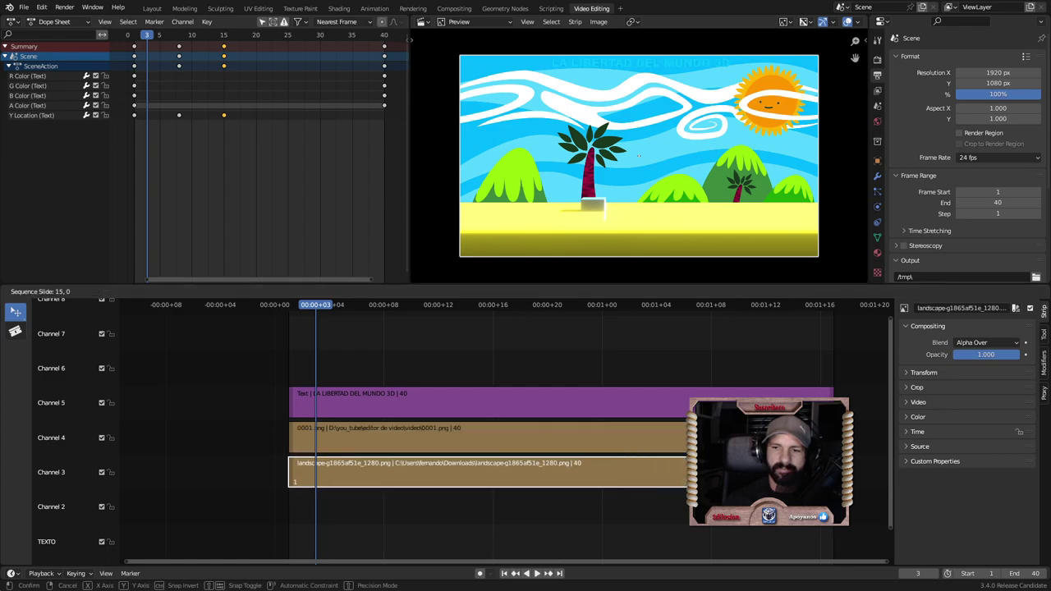
key(Return)
key(space)
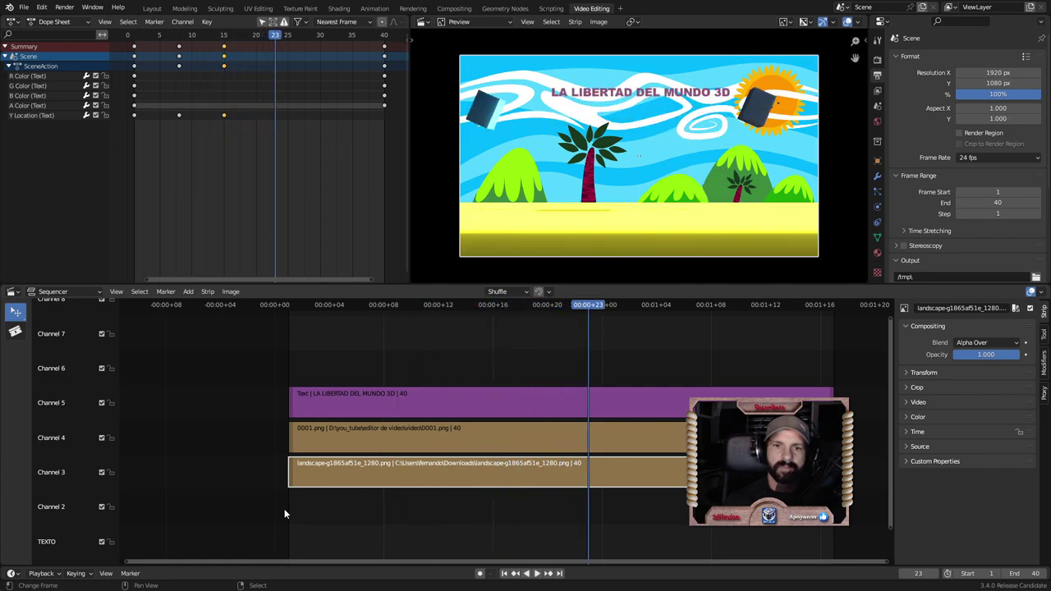
key(Escape)
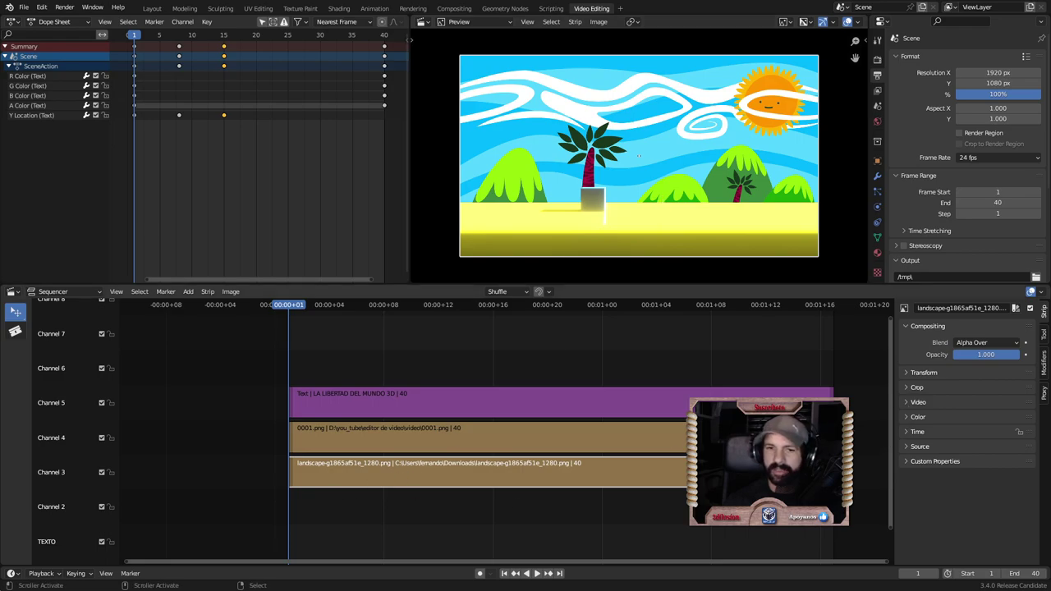
Step: Lower the landscape image below the frame and keyframe its X and Y position at frame 1
click(919, 374)
scroll(948, 462, down, 1)
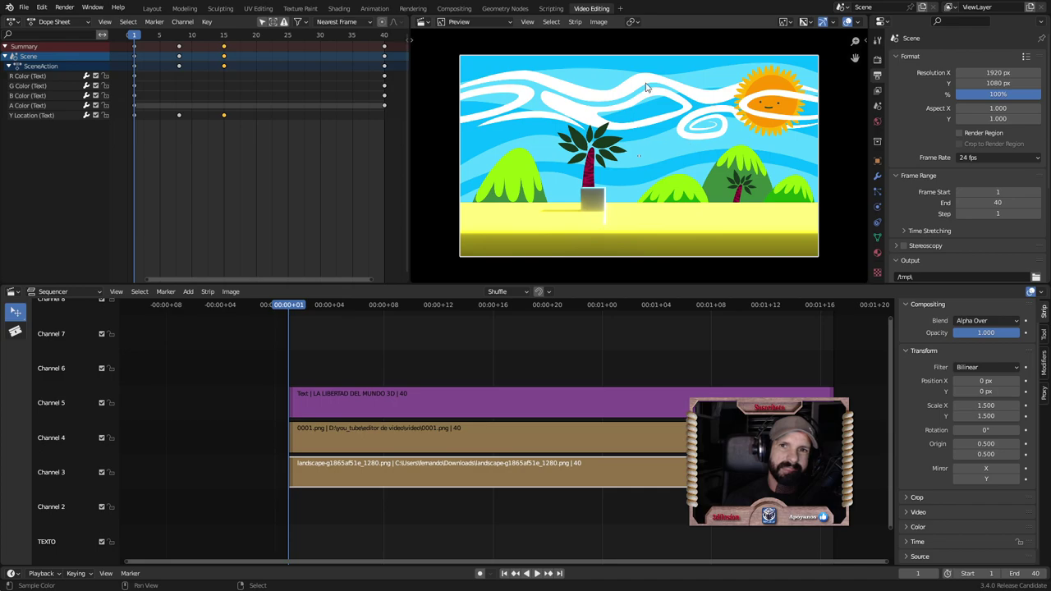
key(g)
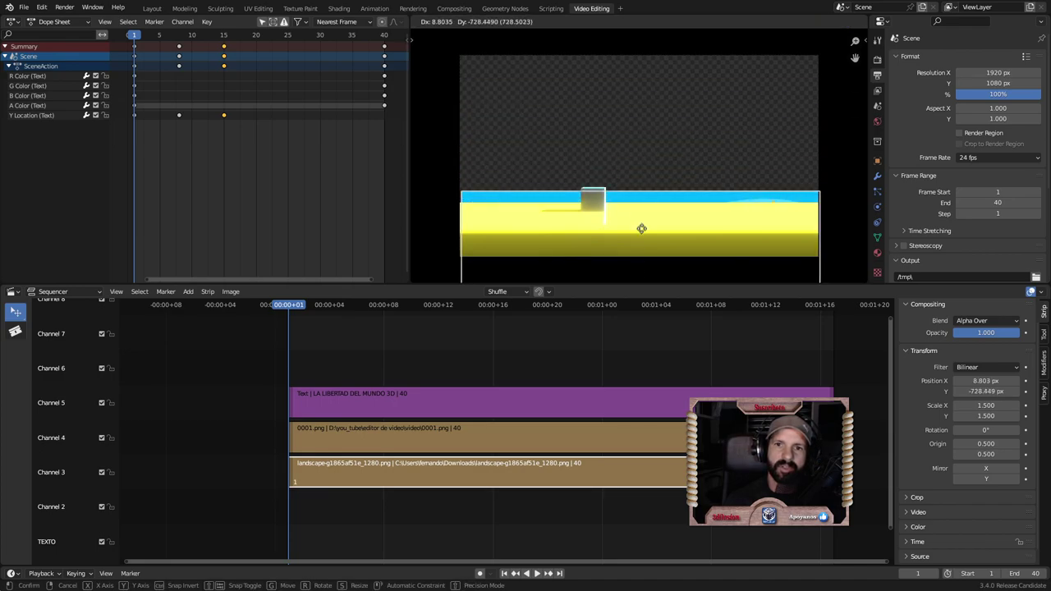
click(641, 246)
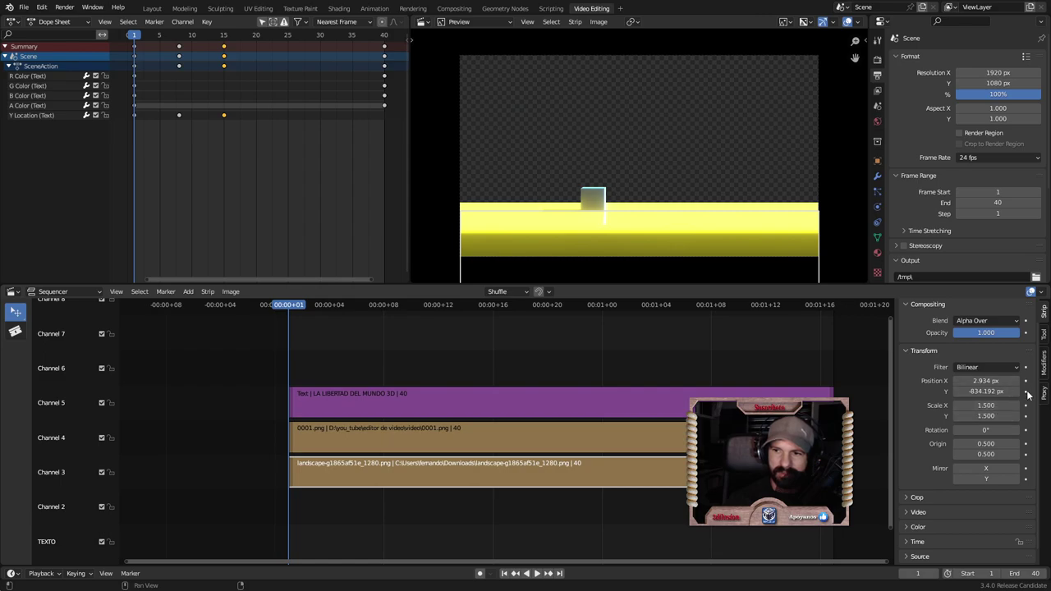
click(1026, 381)
click(1026, 392)
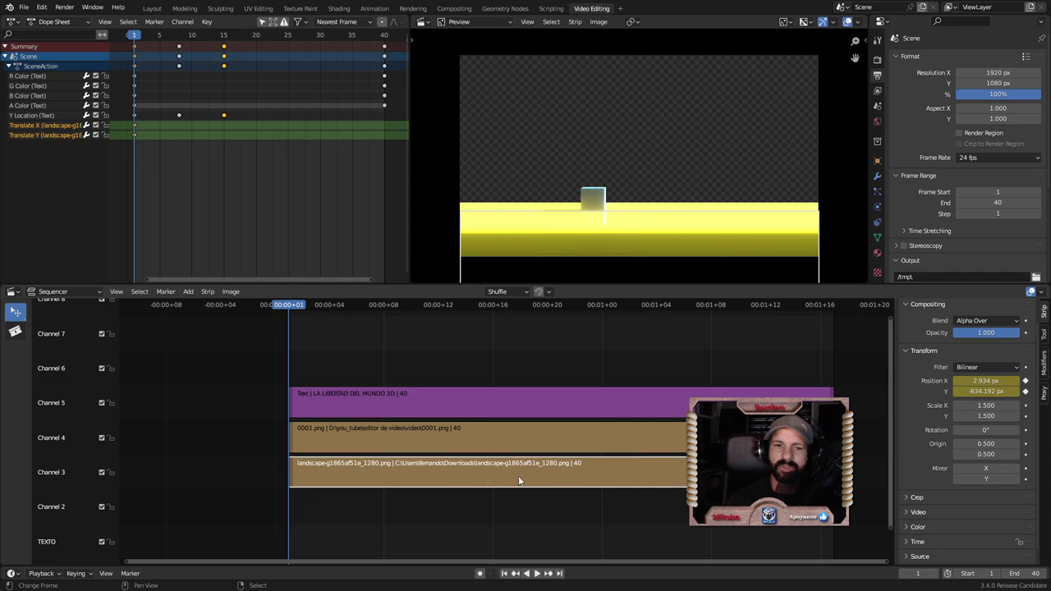
key(space)
key(space)
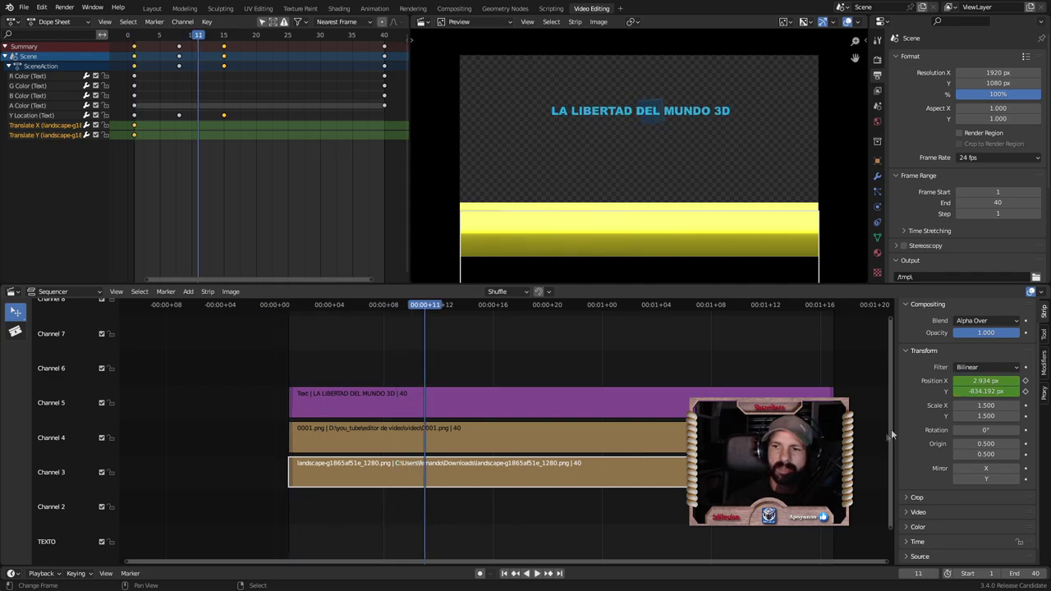
Step: Raise the landscape into view, keying its Y position at frames 11 and 13, then replay
drag(982, 393, 1027, 393)
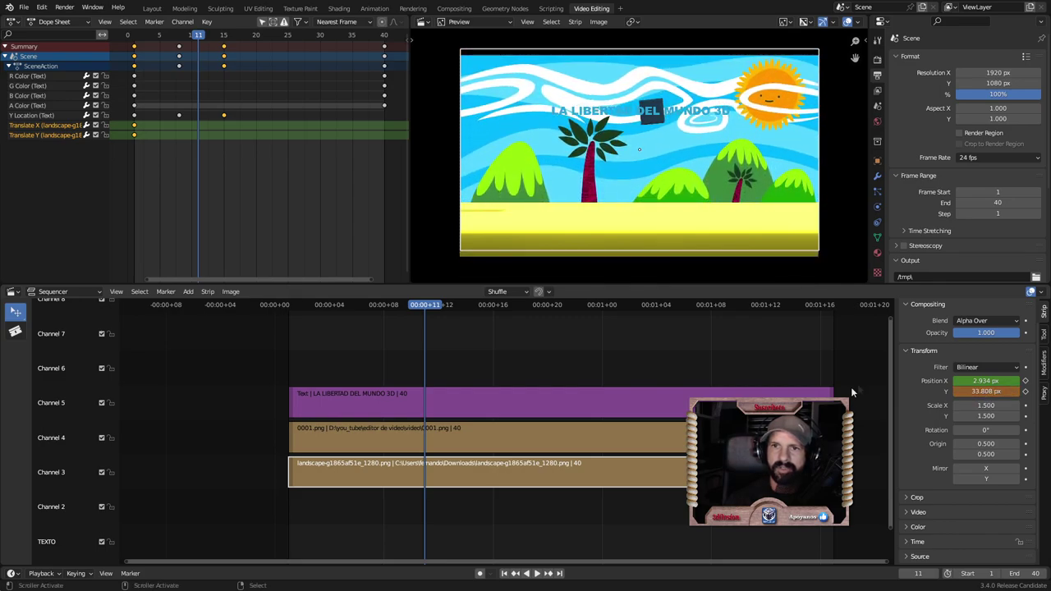
click(1026, 391)
click(453, 307)
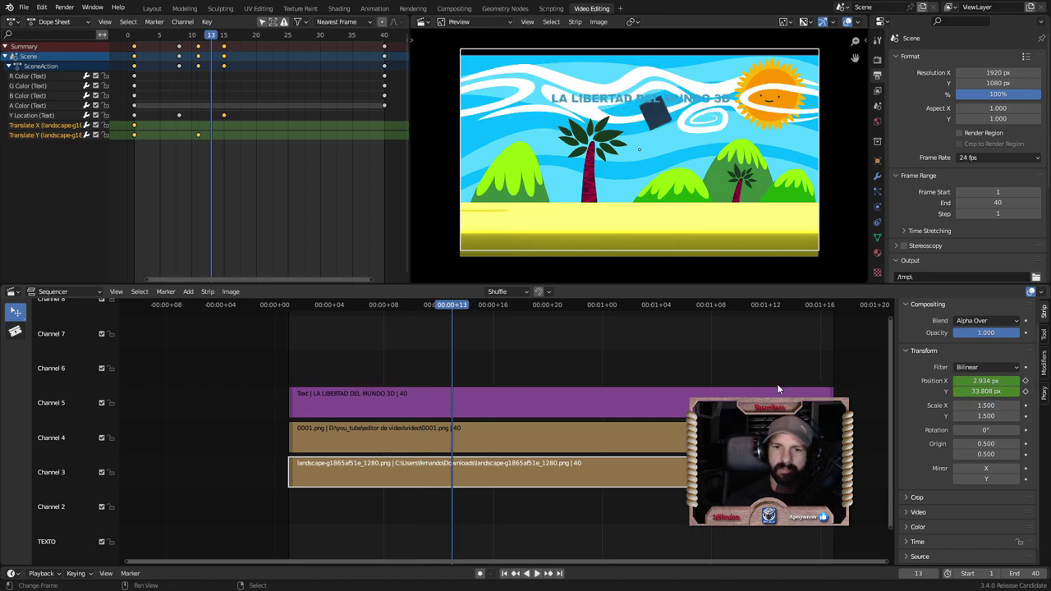
drag(986, 392, 952, 391)
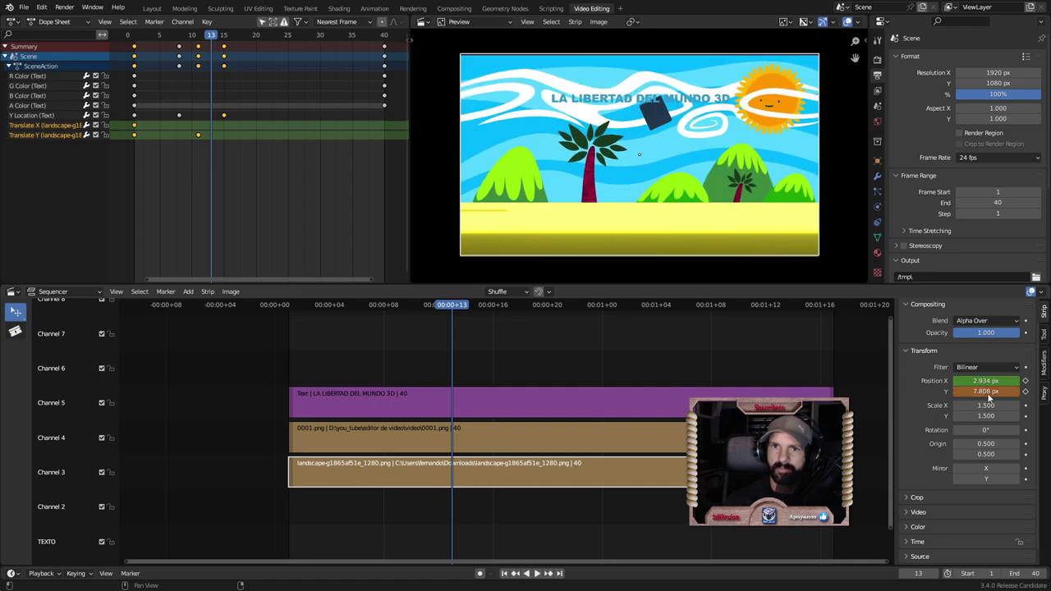
click(1025, 391)
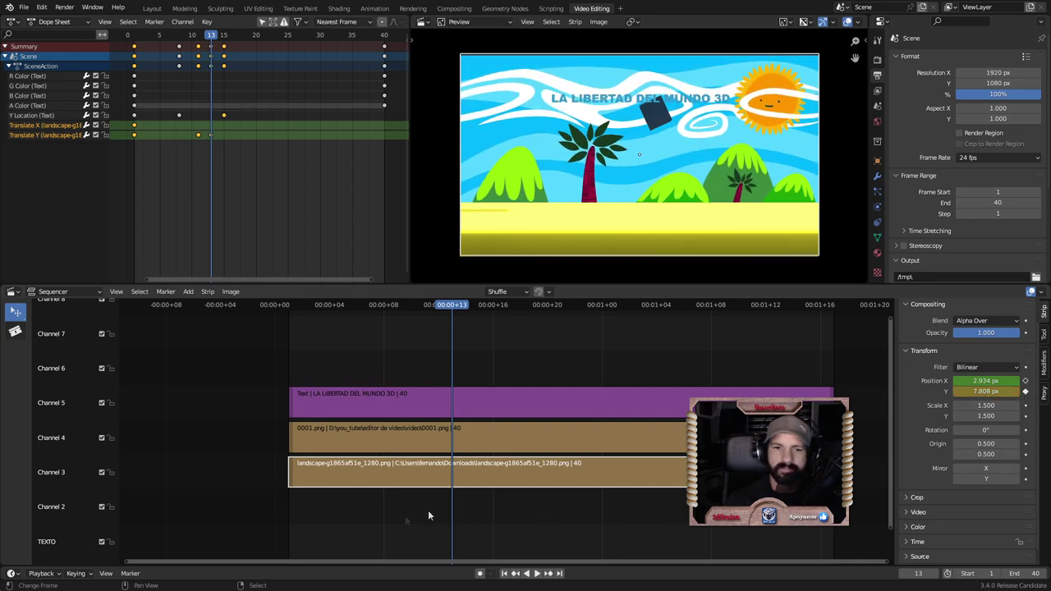
key(shift+Left)
key(space)
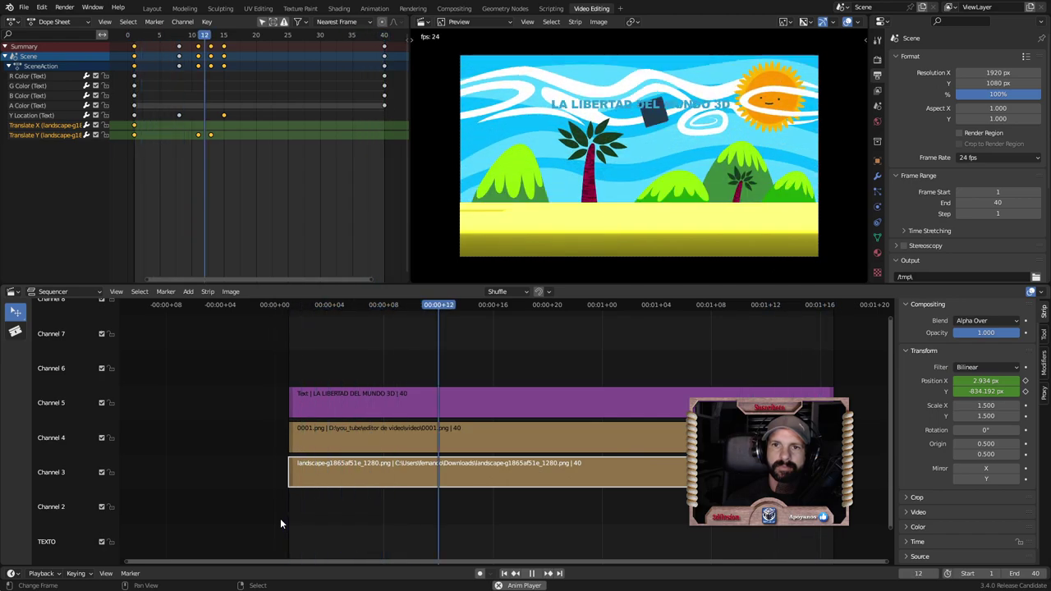
key(Escape)
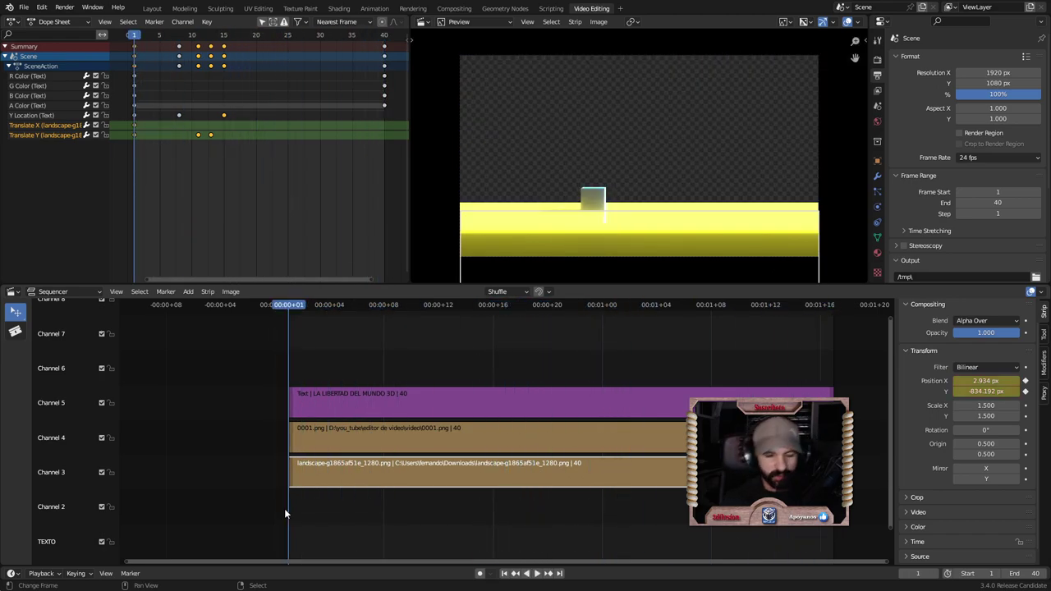
Step: Add the 2_Hearts.mp3 music strip and lower its volume step by step to 0.200
key(shift+a)
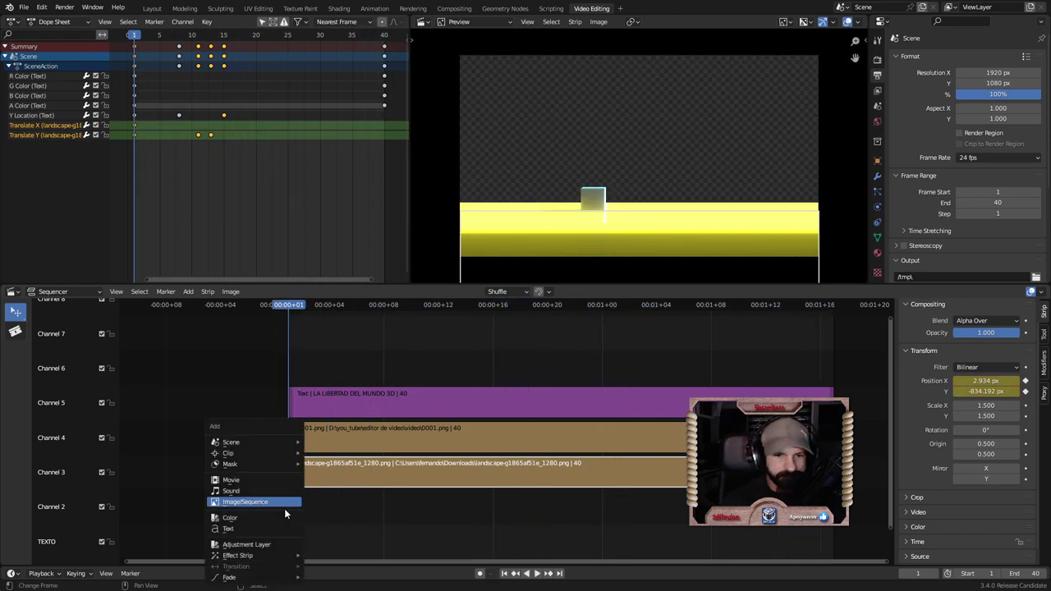
click(229, 500)
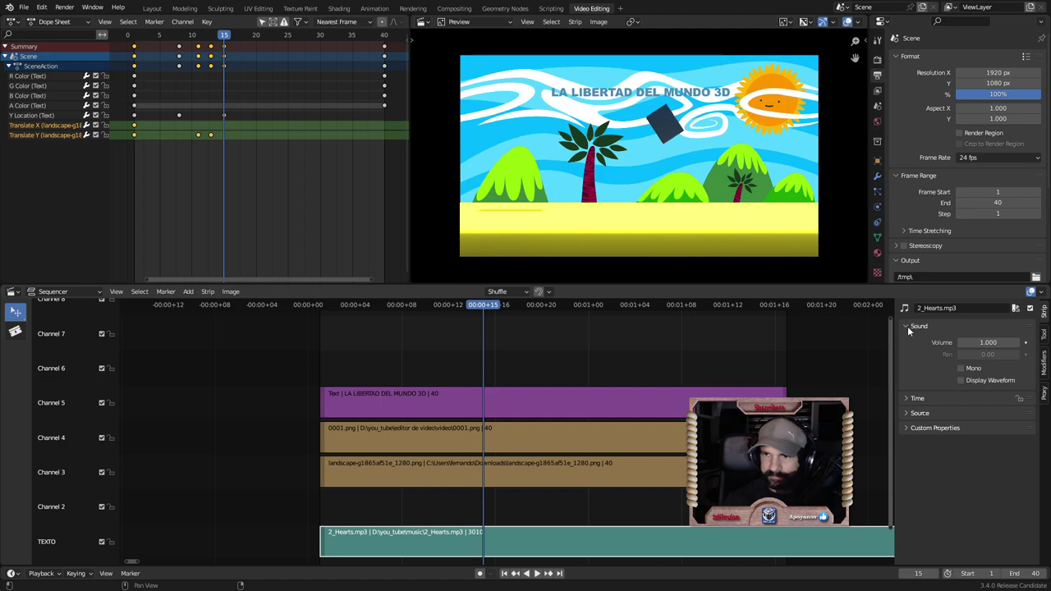
drag(1009, 343, 969, 342)
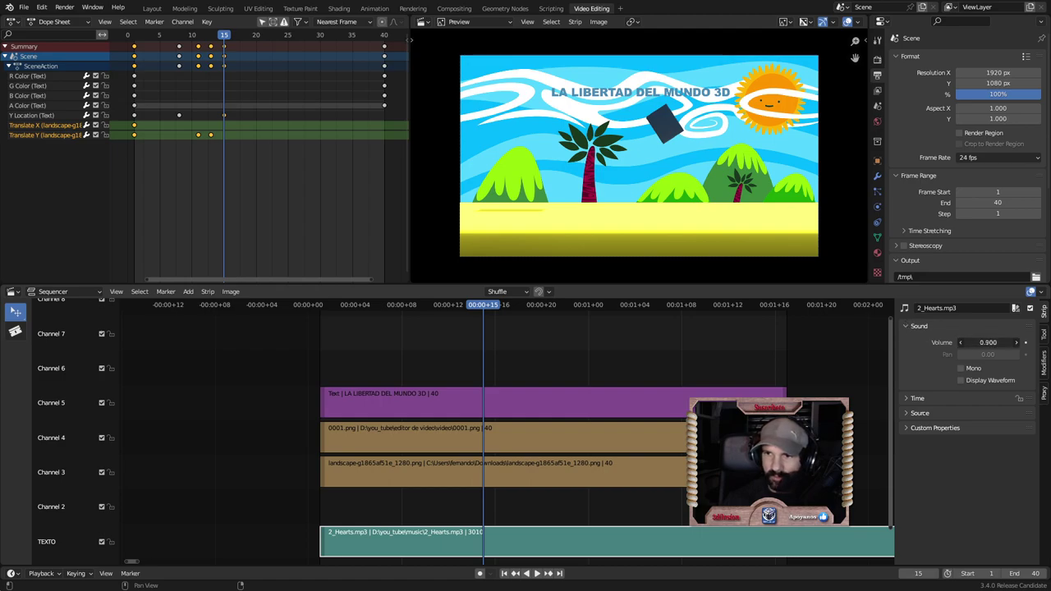
key(space)
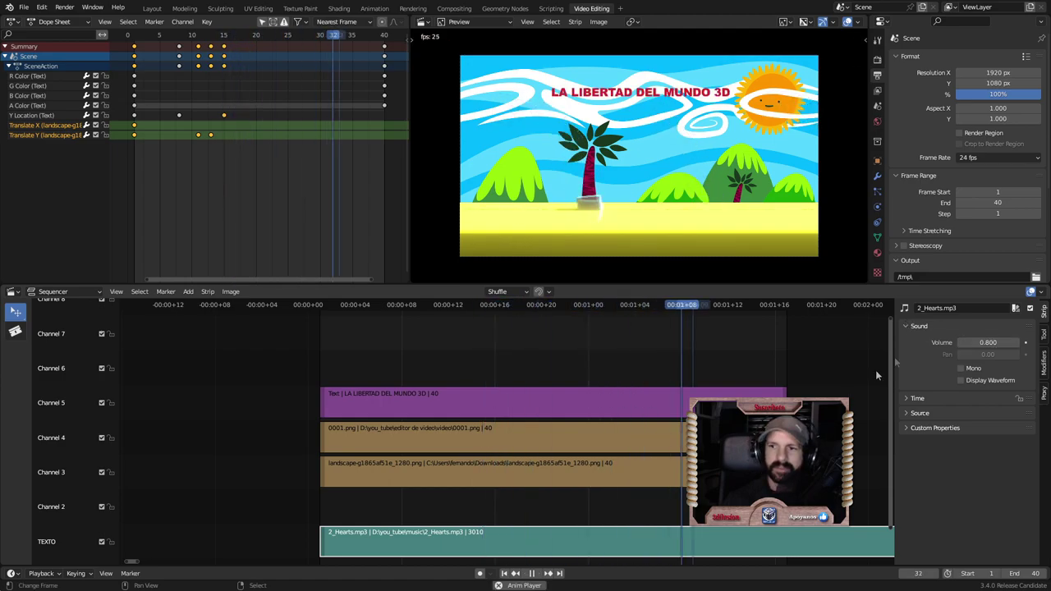
click(959, 342)
click(959, 342)
click(959, 342)
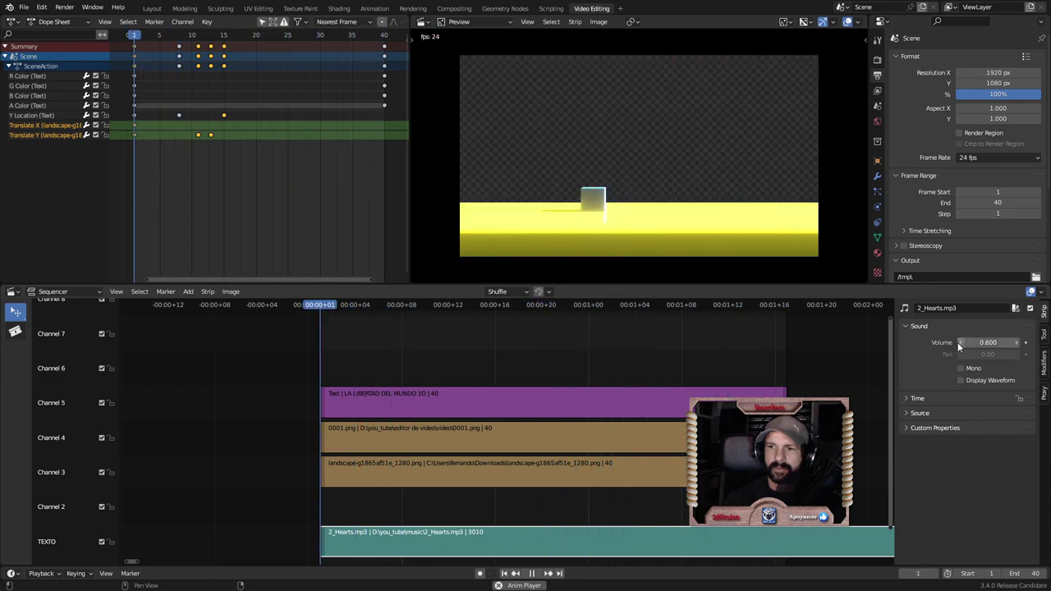
click(958, 343)
click(958, 343)
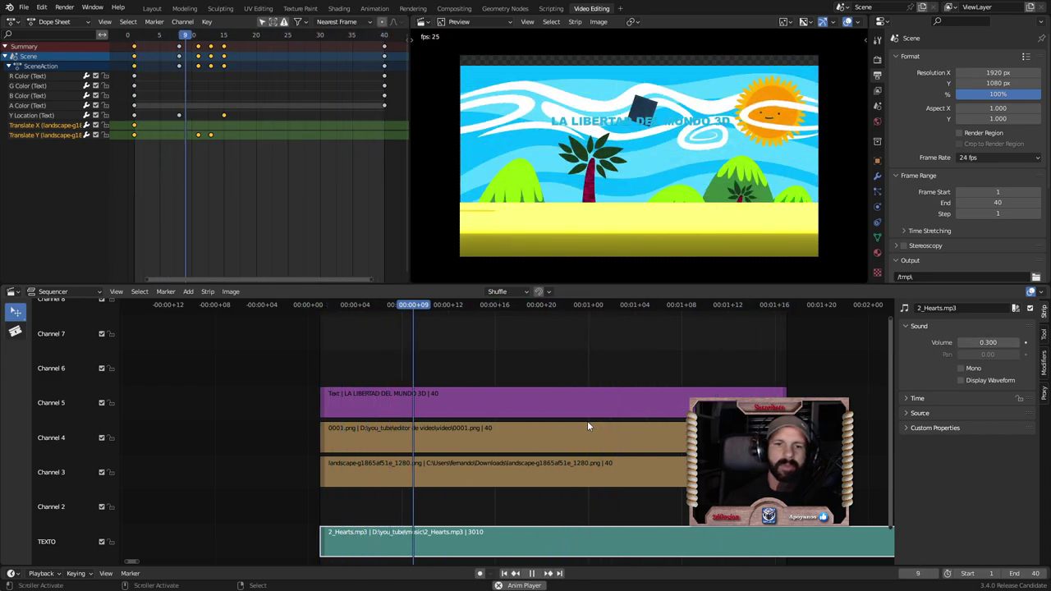
click(959, 342)
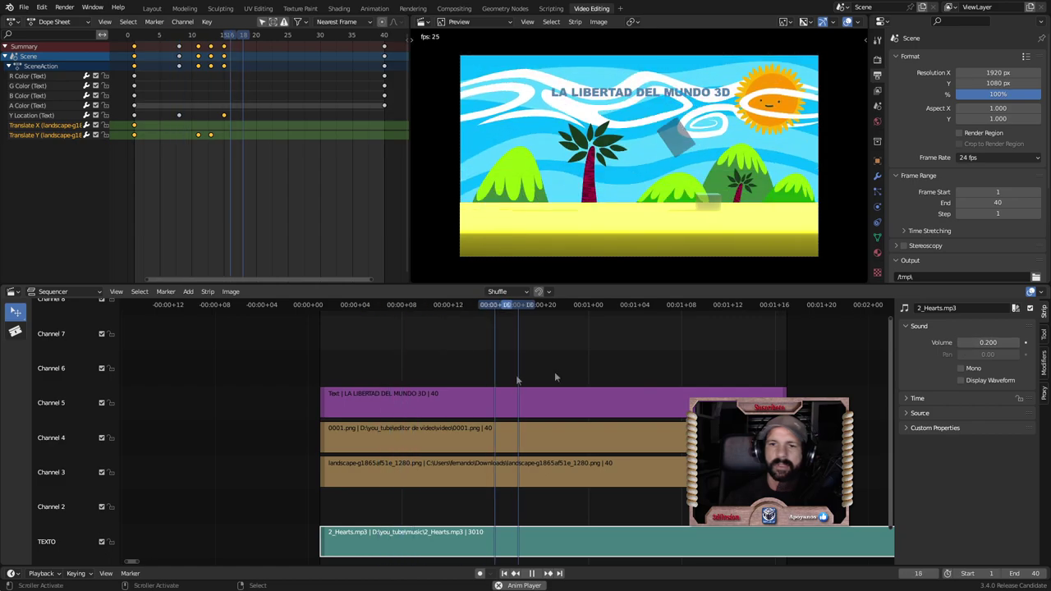
Step: Delete the 2_Hearts.mp3 strip and replay the sequence from frame 6 without music
key(space)
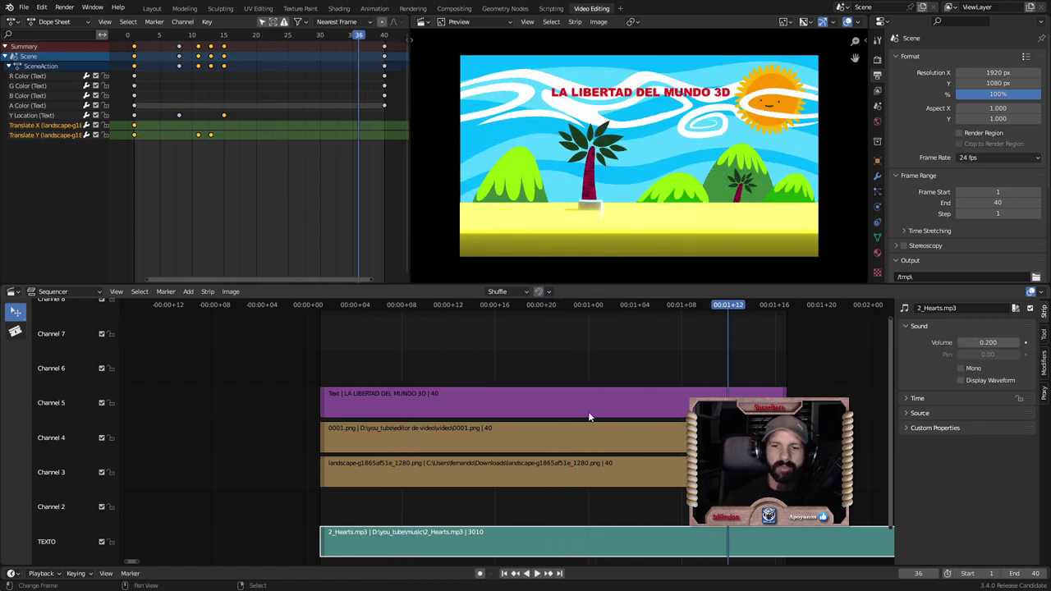
key(space)
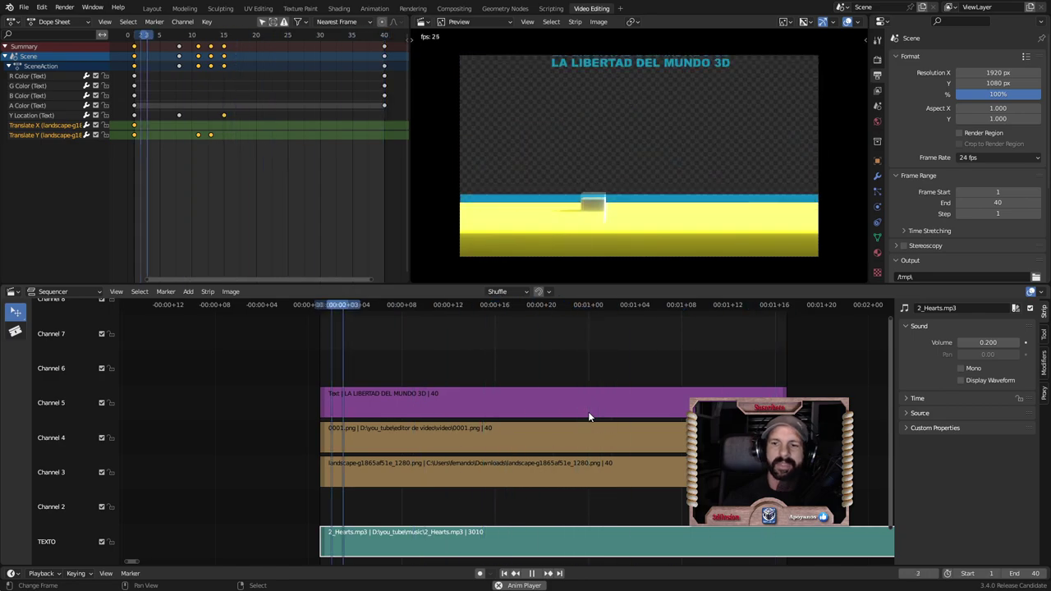
key(space)
key(x)
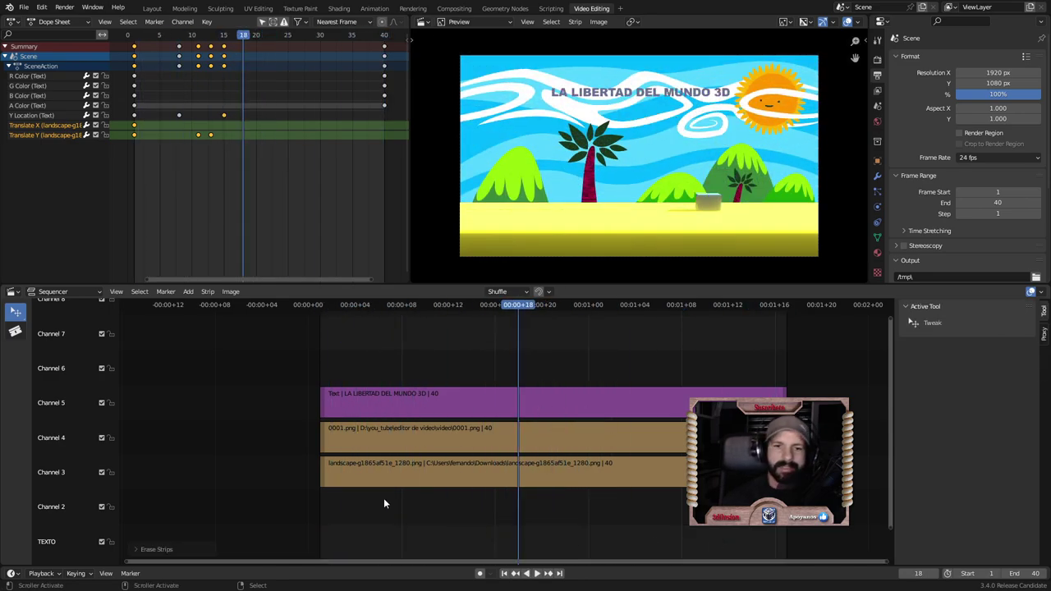
click(384, 497)
key(space)
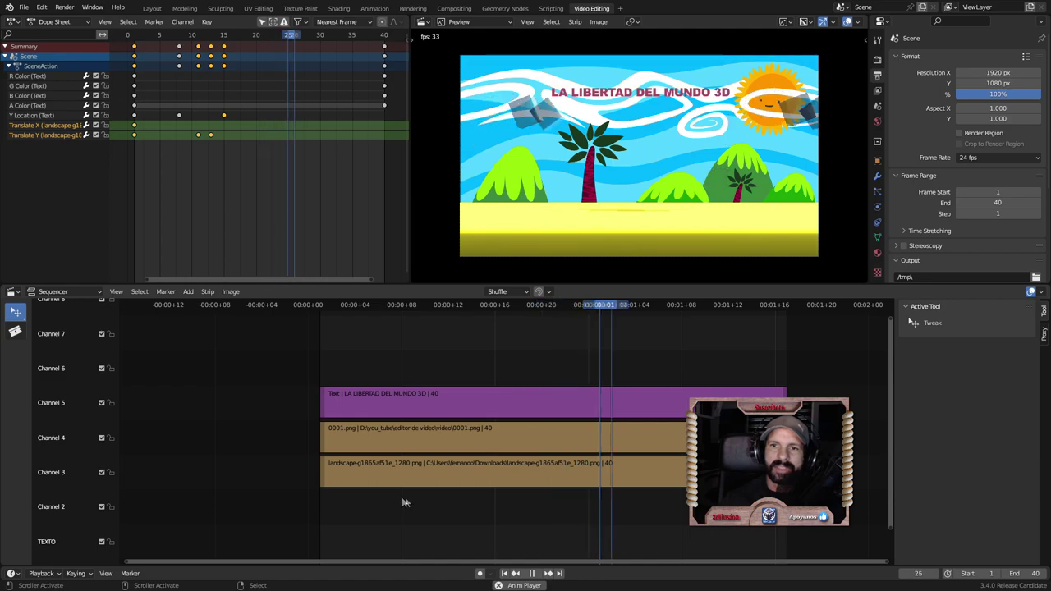
key(space)
click(558, 481)
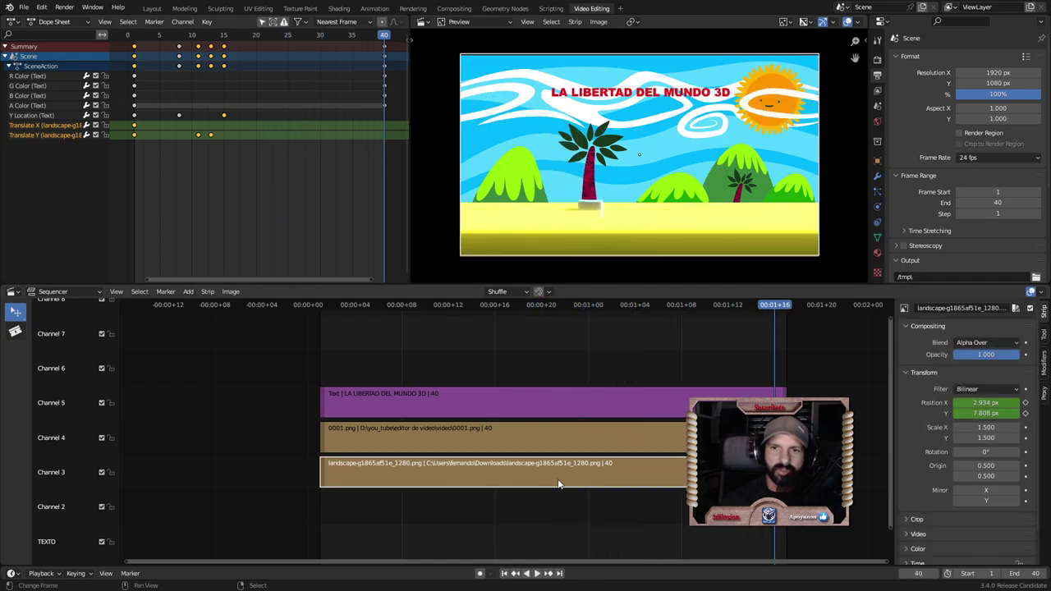
Step: Speed up the 0001.png render strip via its Time Speed Factor and preview it
scroll(923, 462, down, 1)
scroll(924, 462, down, 1)
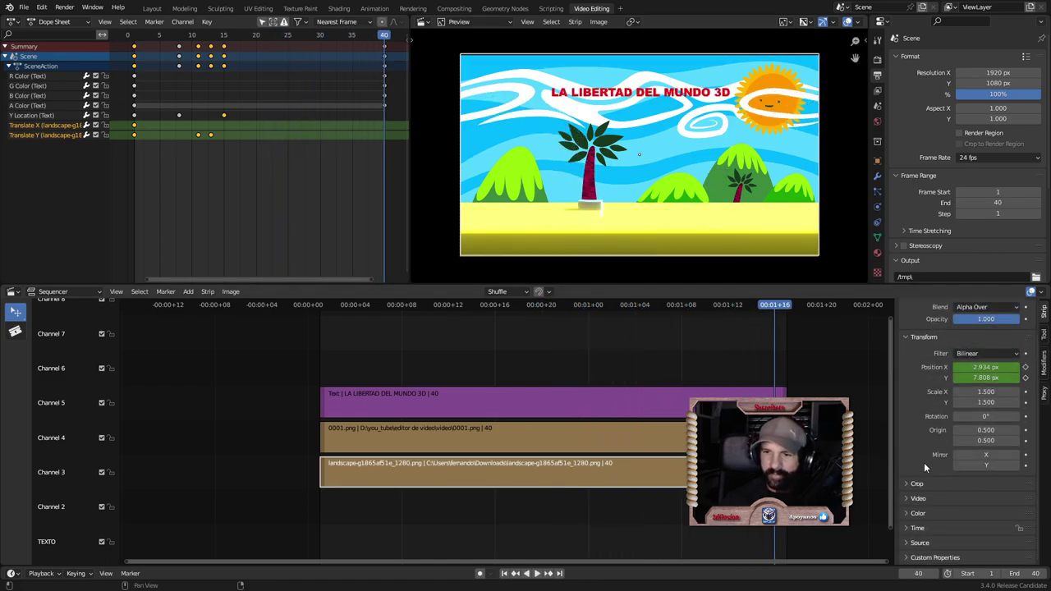
click(918, 528)
scroll(961, 460, down, 4)
click(343, 438)
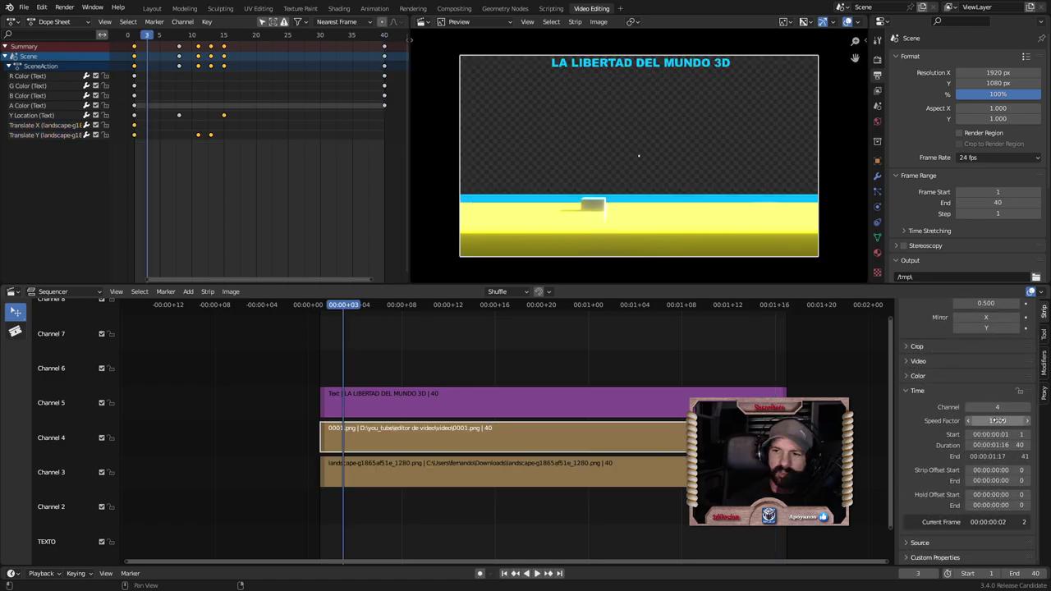
mouse_move(998, 420)
mouse_down()
mouse_move(1027, 421)
mouse_move(866, 477)
mouse_up()
key(space)
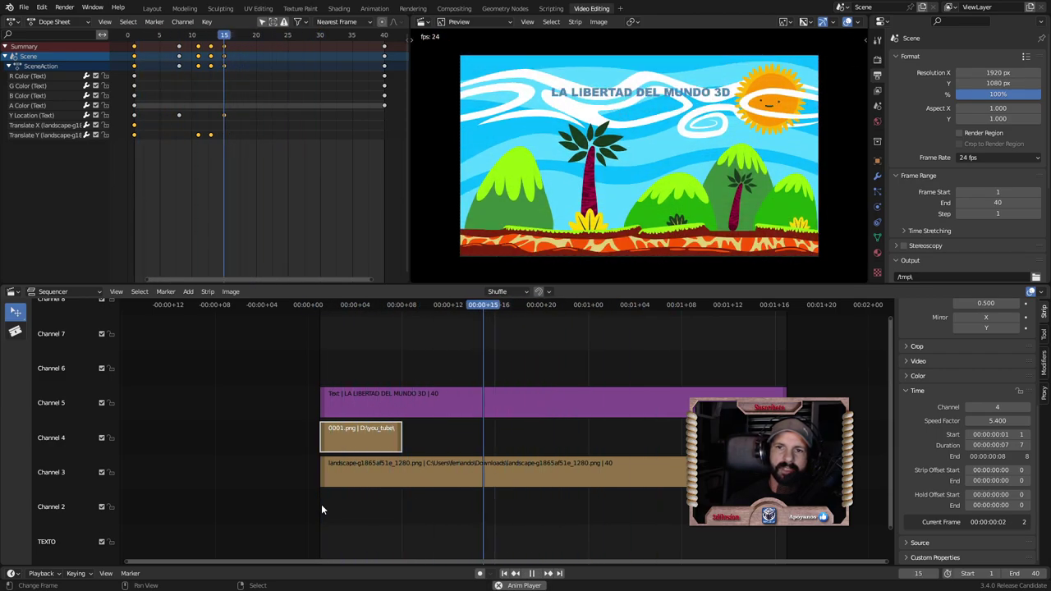
key(space)
Step: Settle the render strip's speed factor at 1.600 and replay from the start
drag(997, 420, 936, 420)
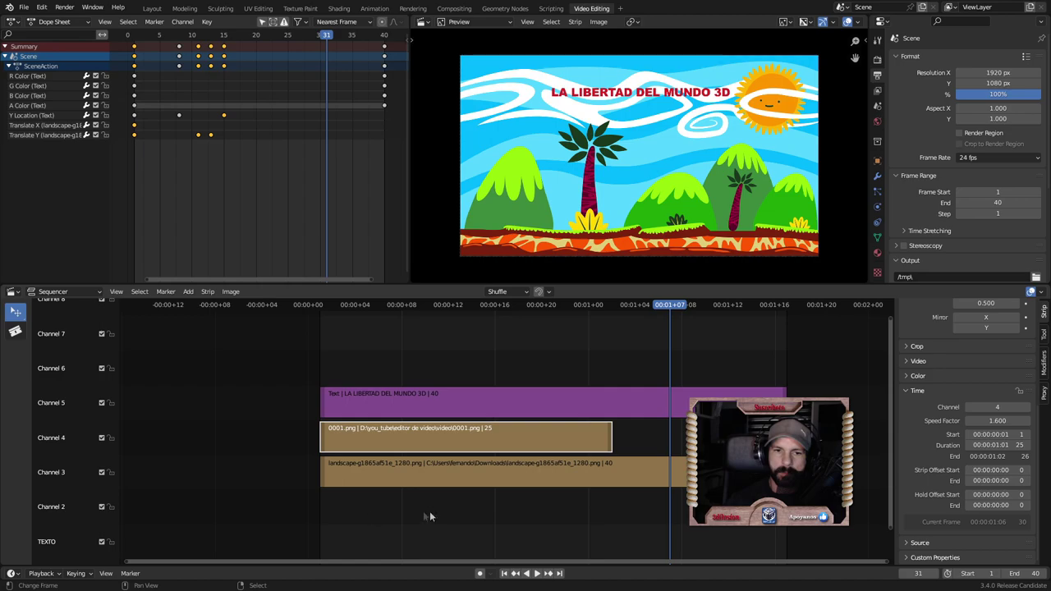
click(322, 515)
key(space)
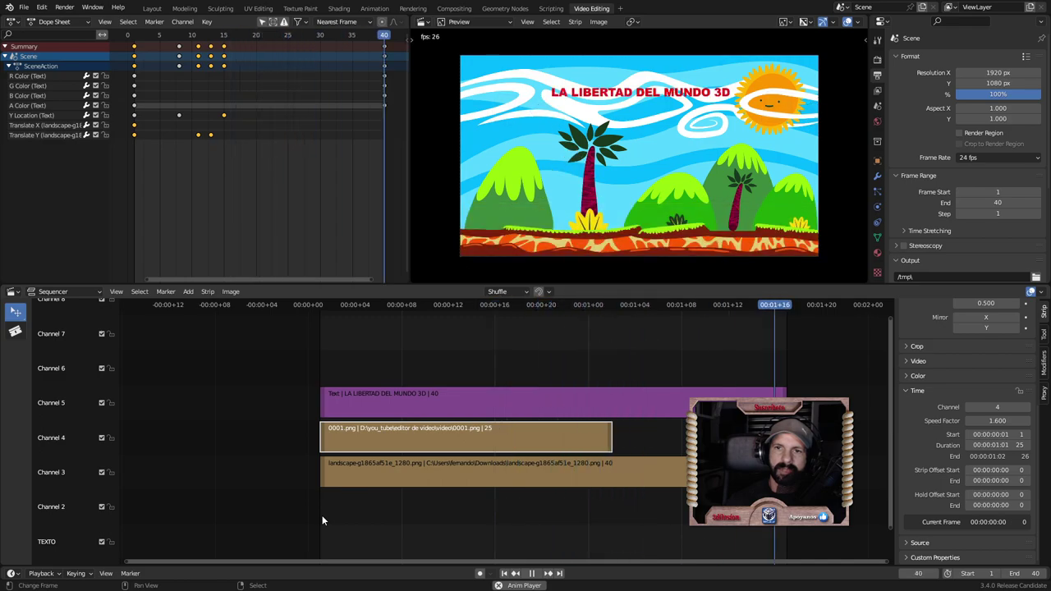
key(Escape)
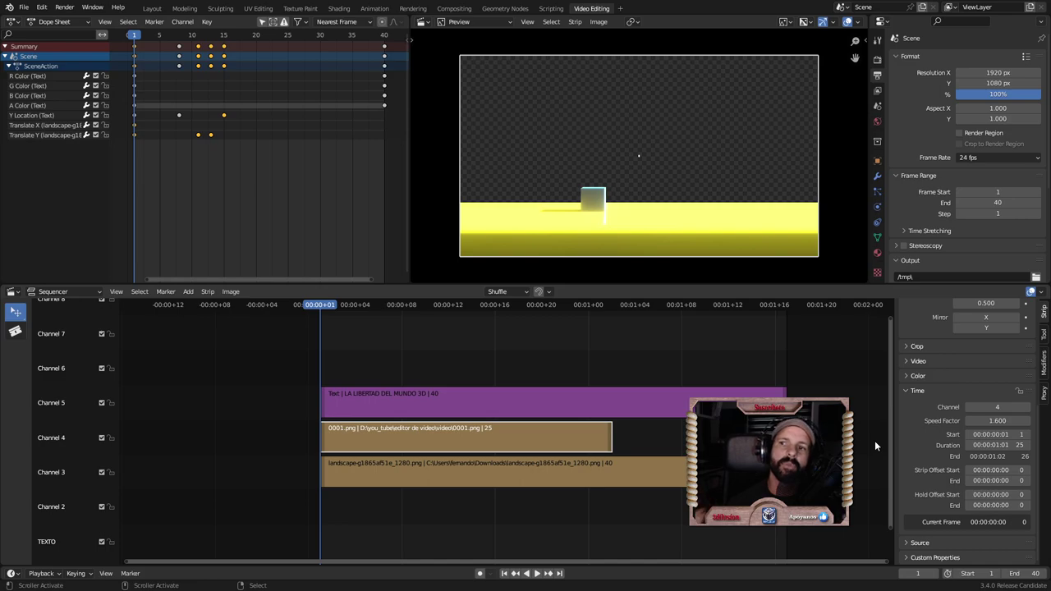
Step: Restore the render strip's speed factor to 1.000 and set the frame range Step to 2
key(ctrl+z)
scroll(983, 219, down, 2)
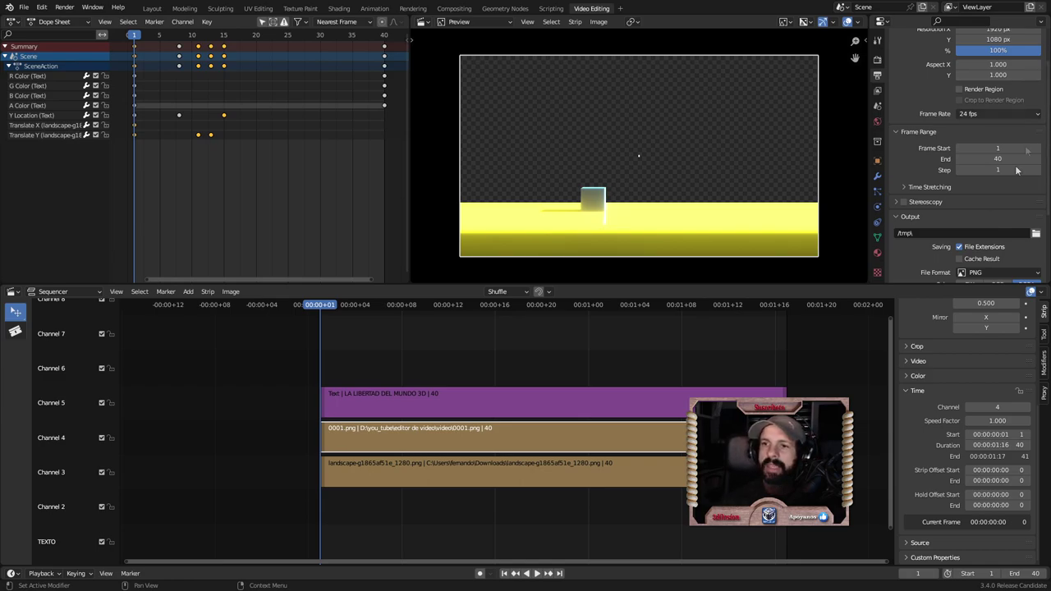
scroll(1017, 170, up, 2)
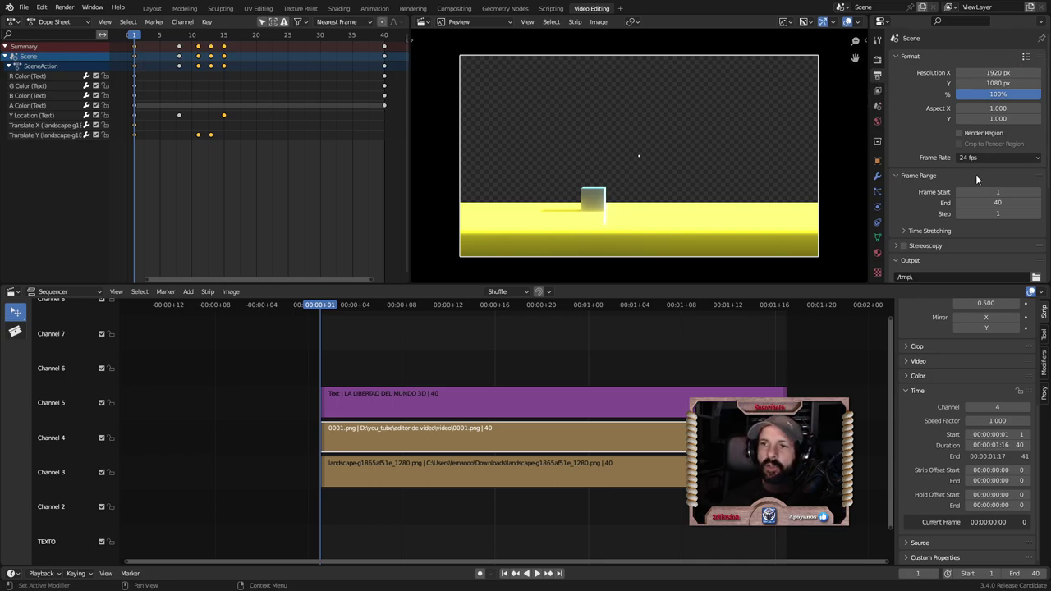
scroll(973, 172, down, 2)
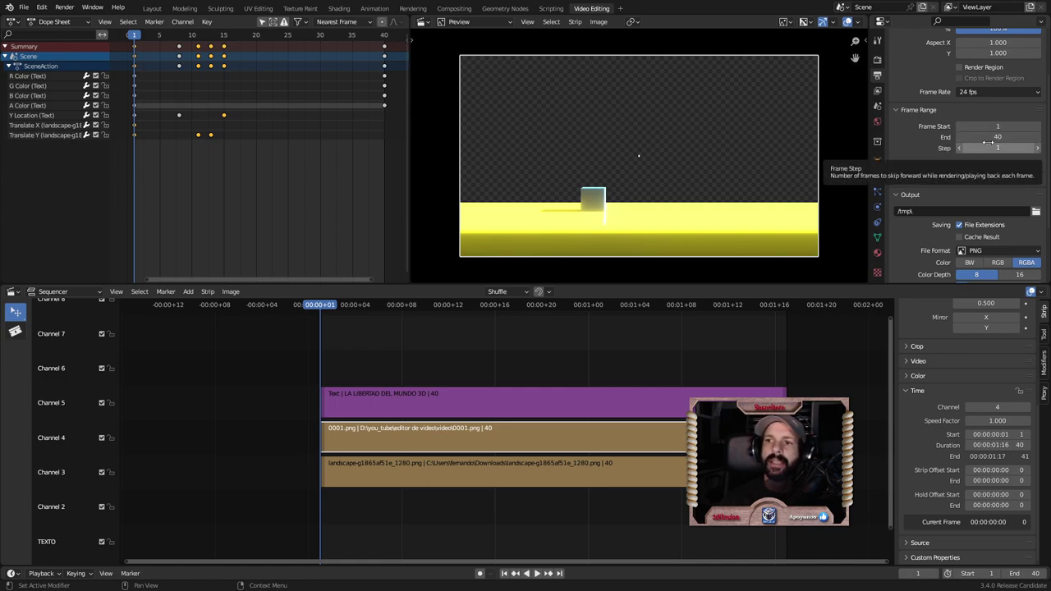
scroll(946, 207, down, 1)
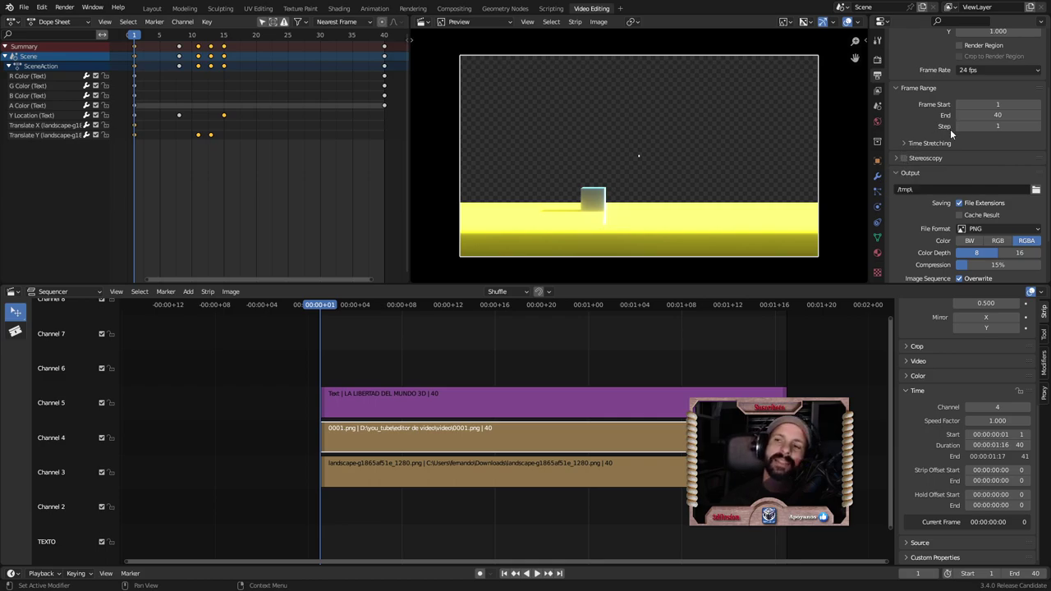
click(1039, 127)
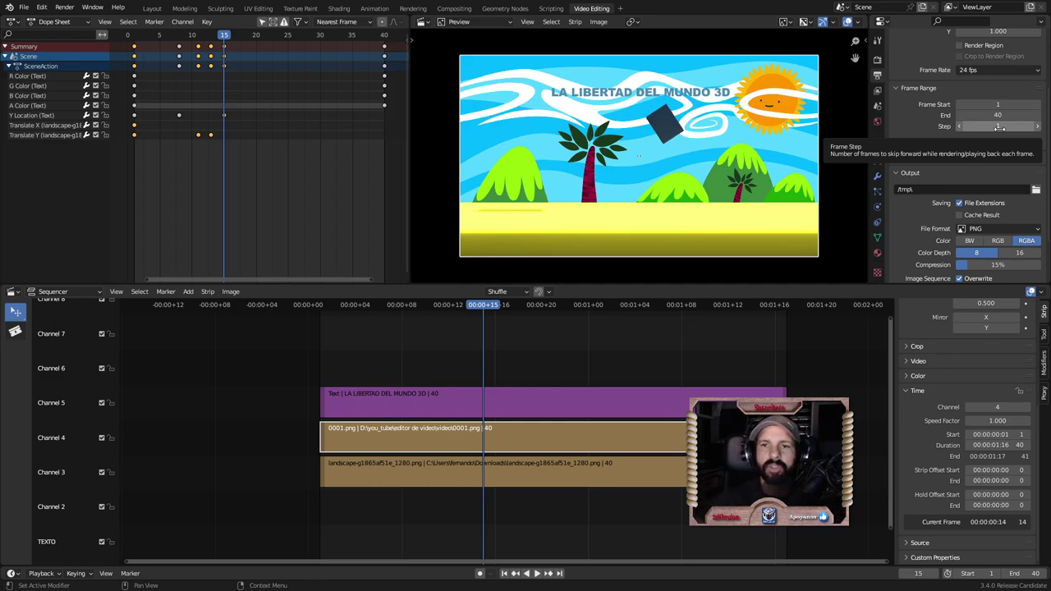
click(1036, 190)
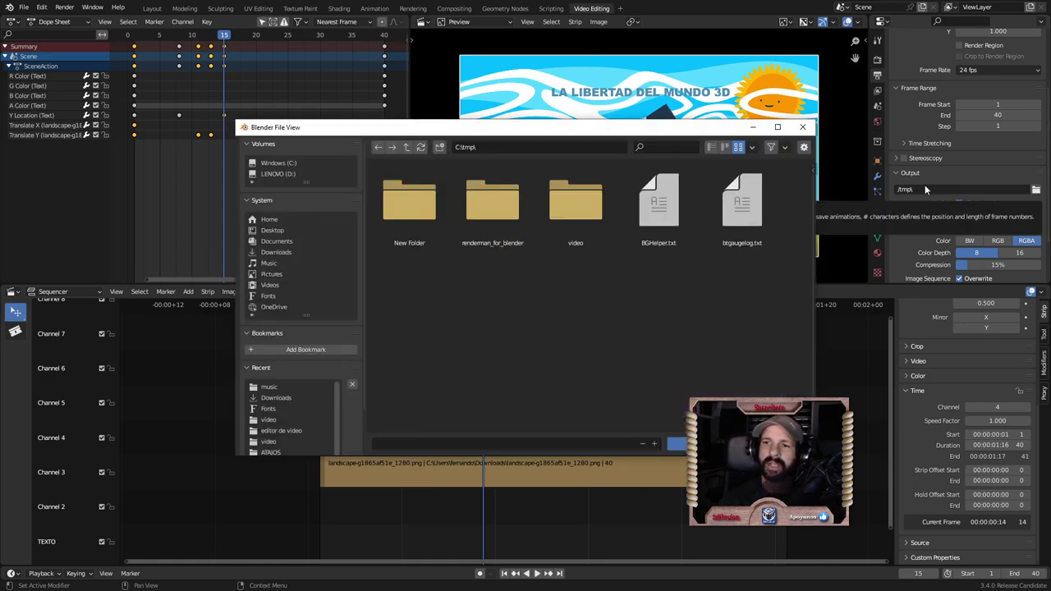
key(Escape)
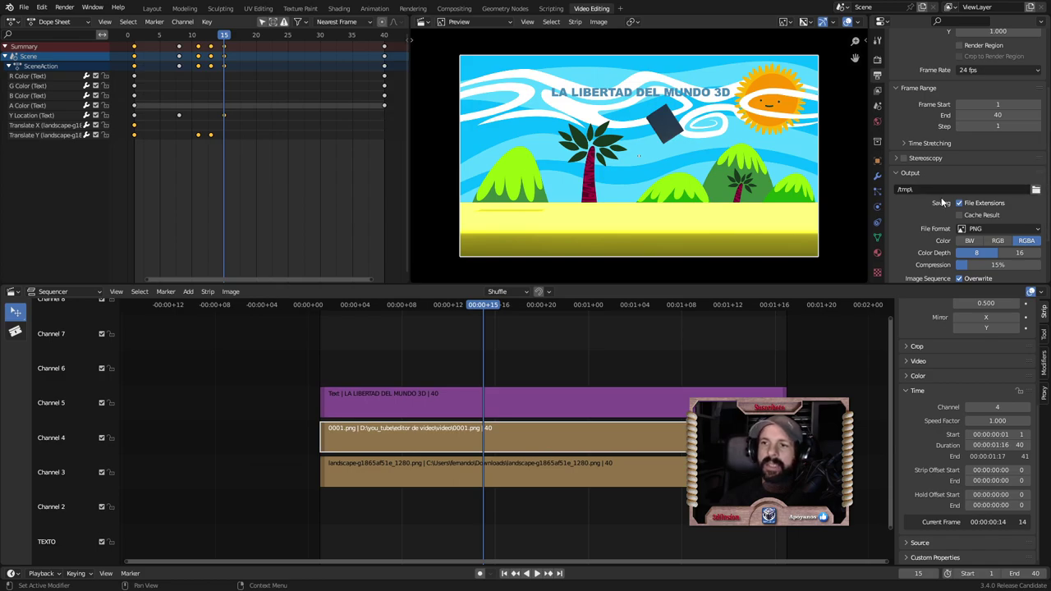
scroll(940, 229, down, 3)
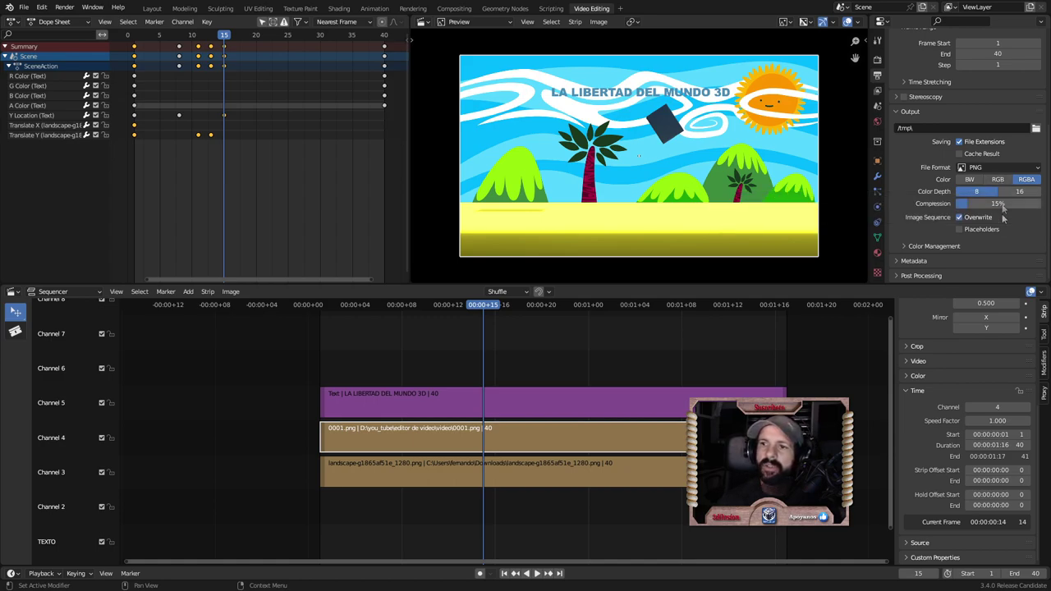
Step: Change the output file format from PNG to FFmpeg Video
click(974, 169)
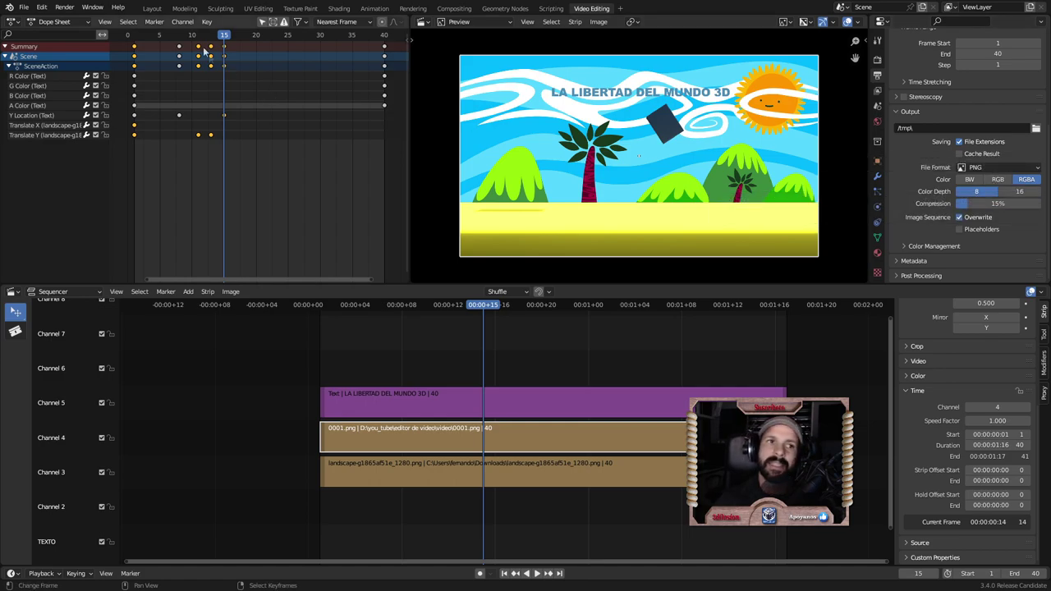
click(63, 8)
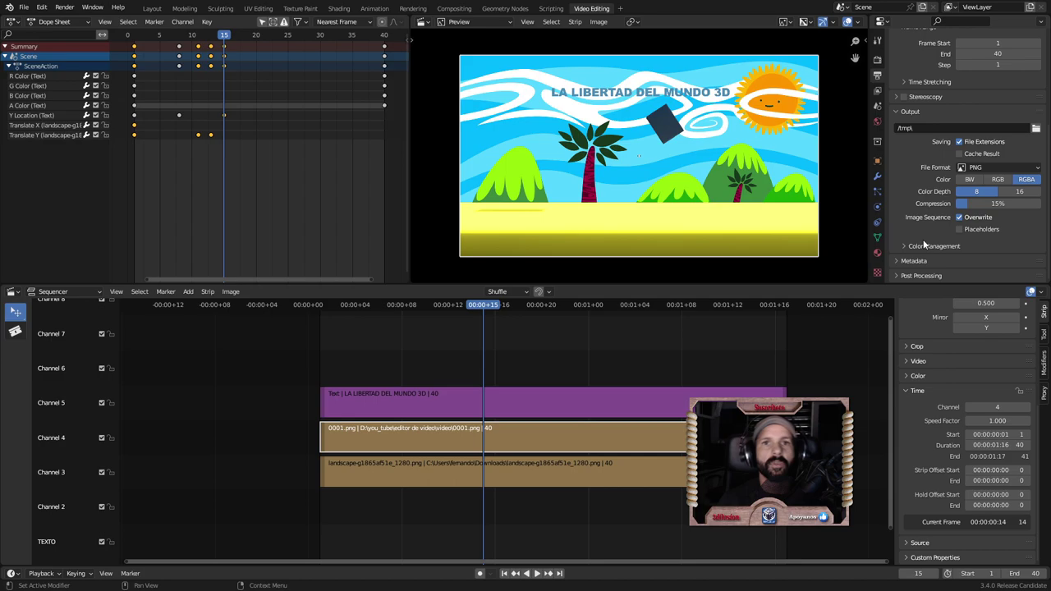
click(993, 169)
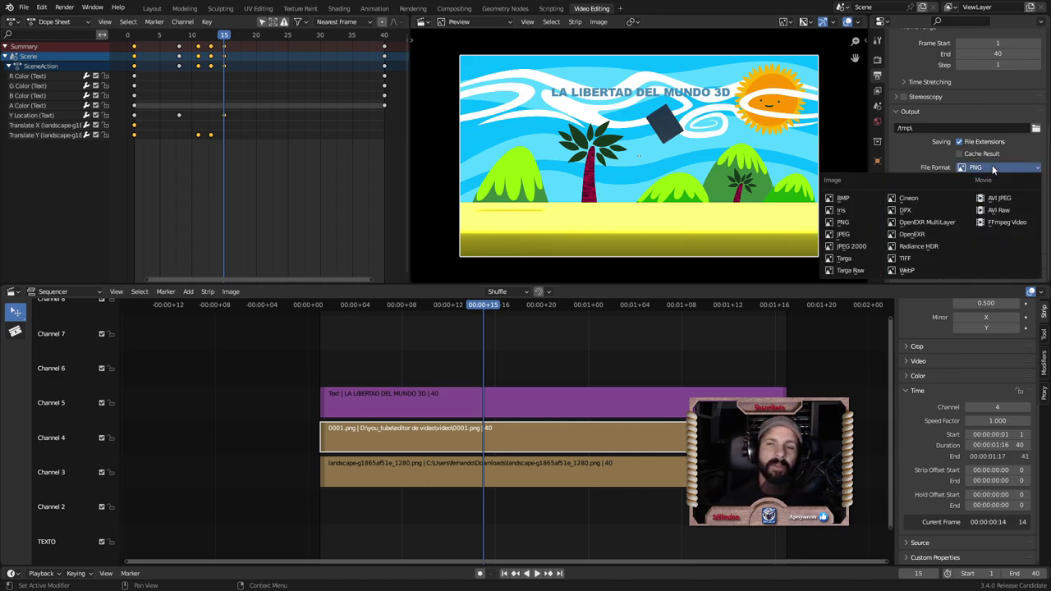
click(1001, 223)
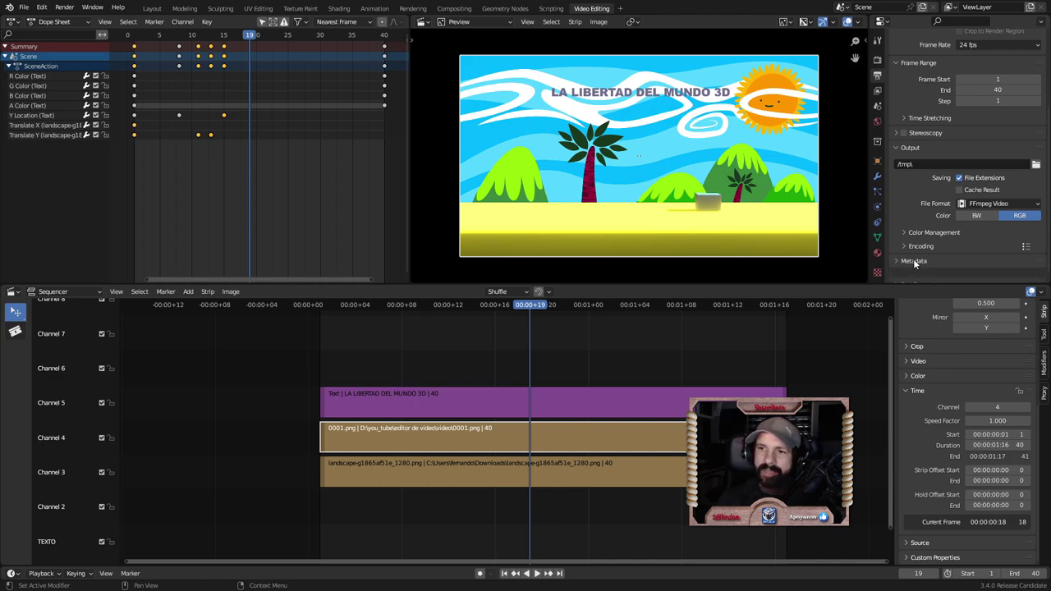
Step: Set the FFmpeg encoding to an MPEG-4 container with H.264 video and no audio
click(934, 245)
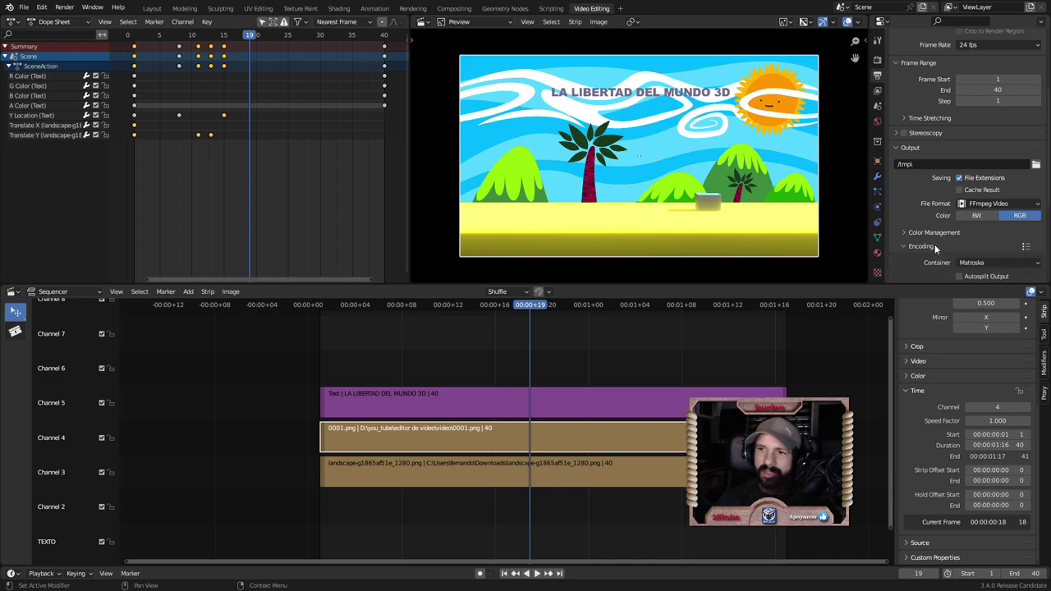
scroll(934, 244, down, 2)
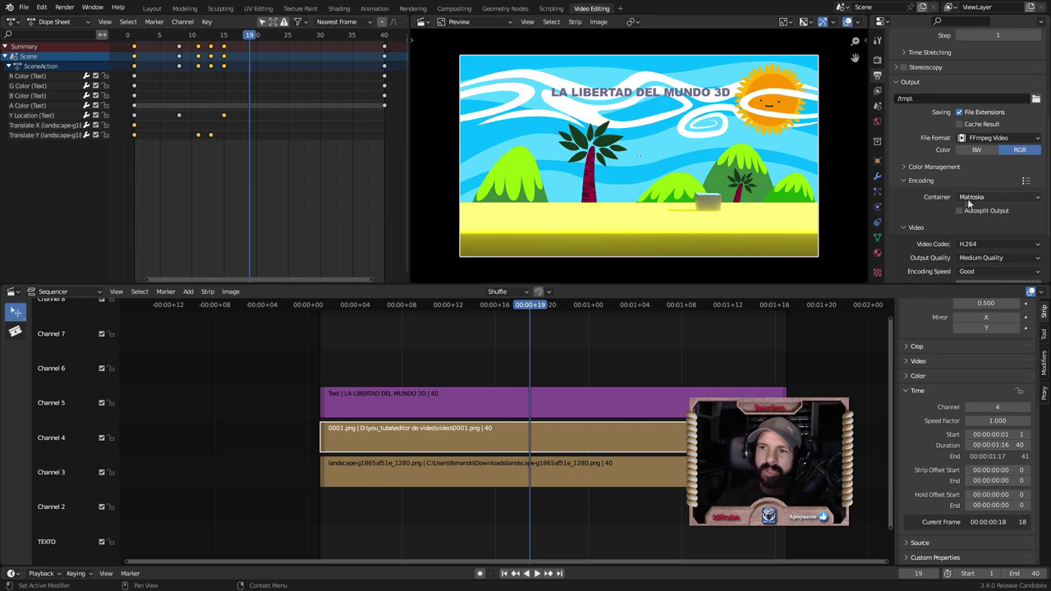
click(987, 197)
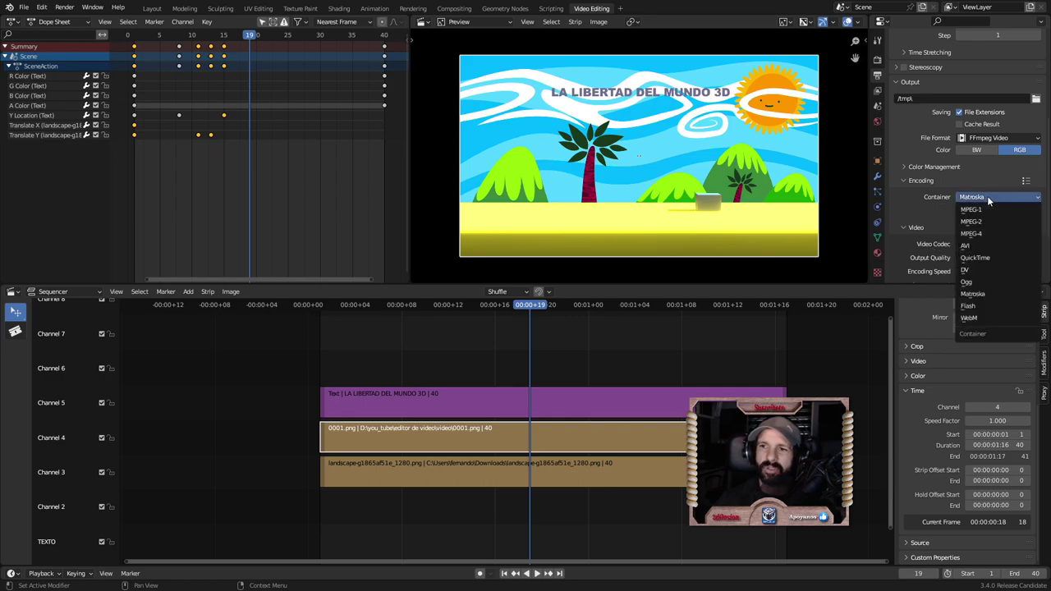
click(978, 234)
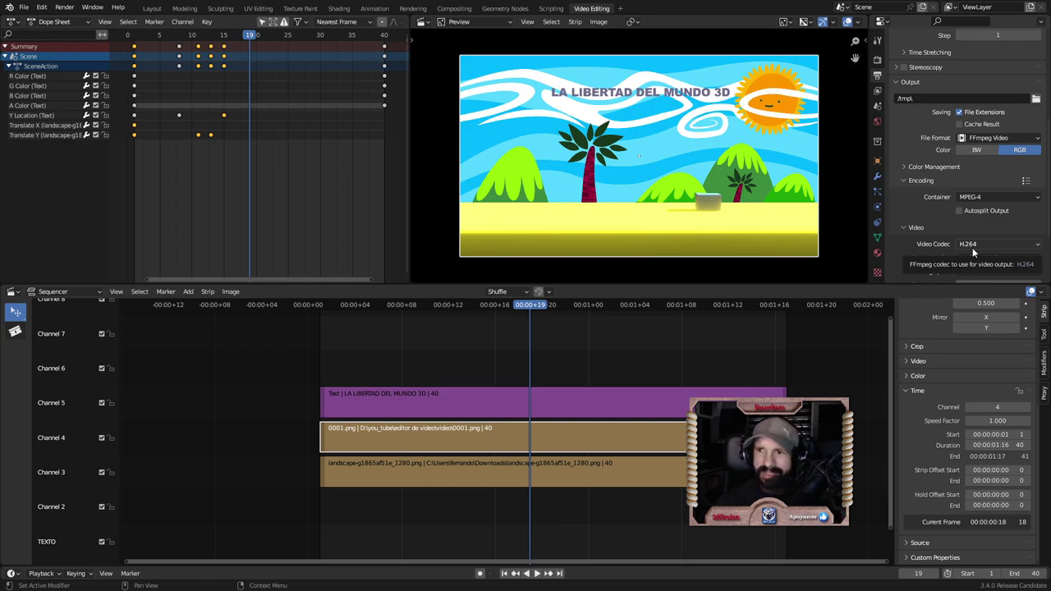
scroll(972, 248, down, 2)
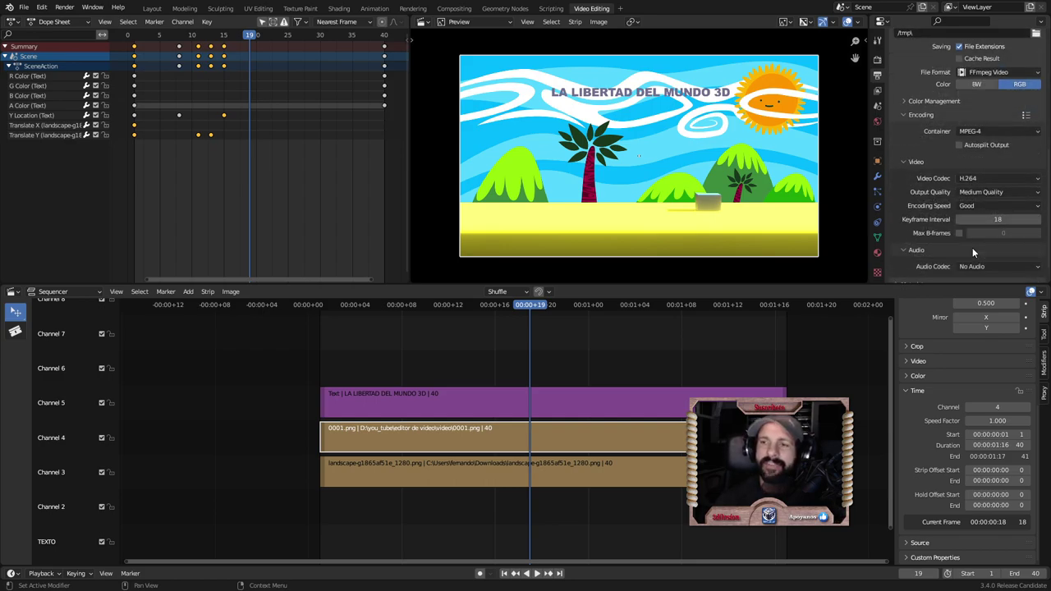
scroll(972, 253, down, 1)
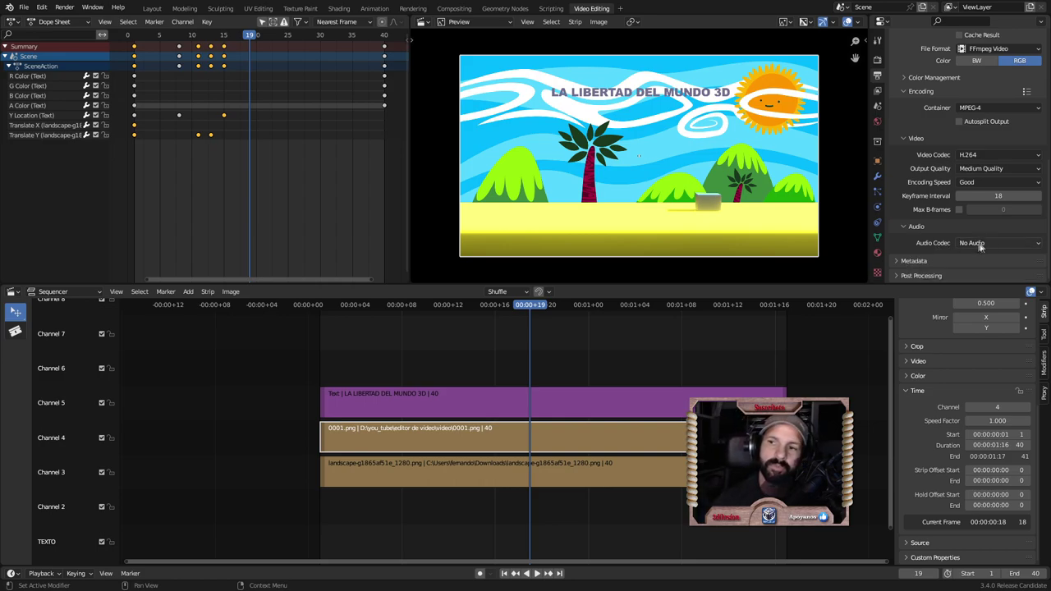
click(981, 246)
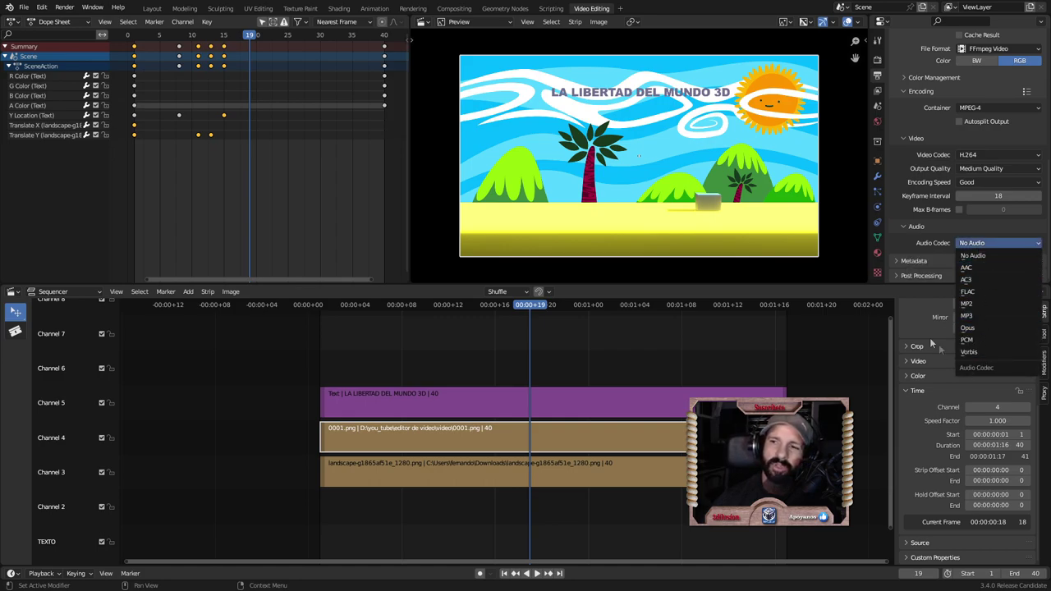
click(64, 7)
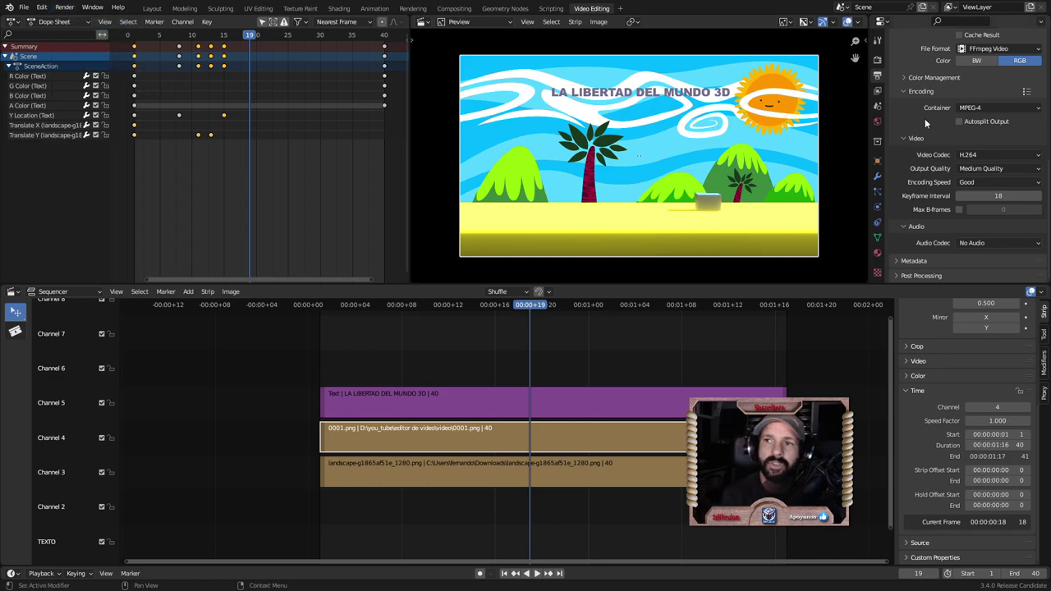
key(ctrl+z)
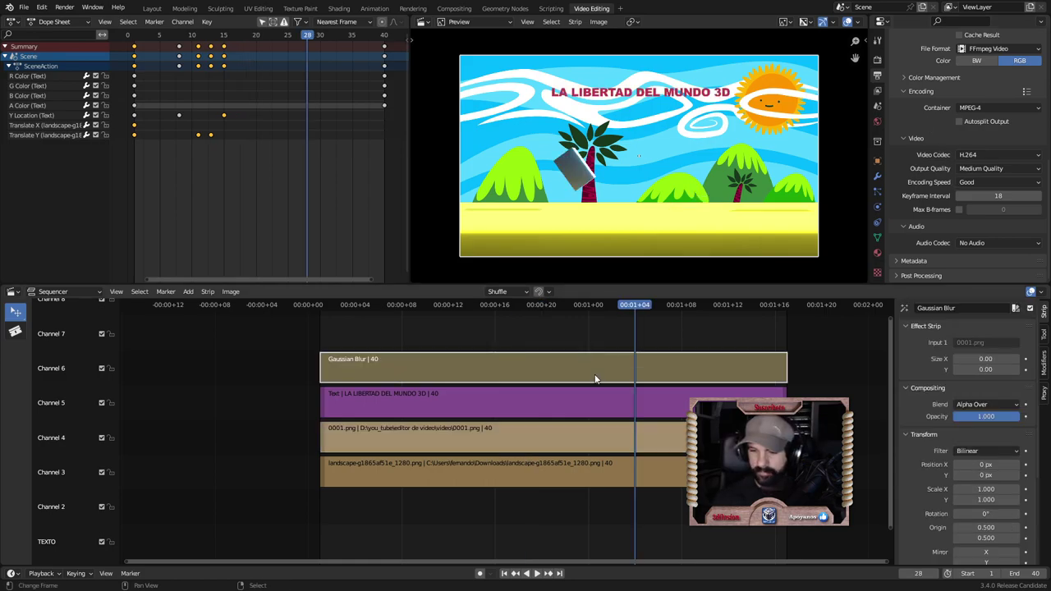
Step: Delete the stray Gaussian Blur strip, go to frame 20 and select the 0001.png strip
key(Delete)
click(539, 309)
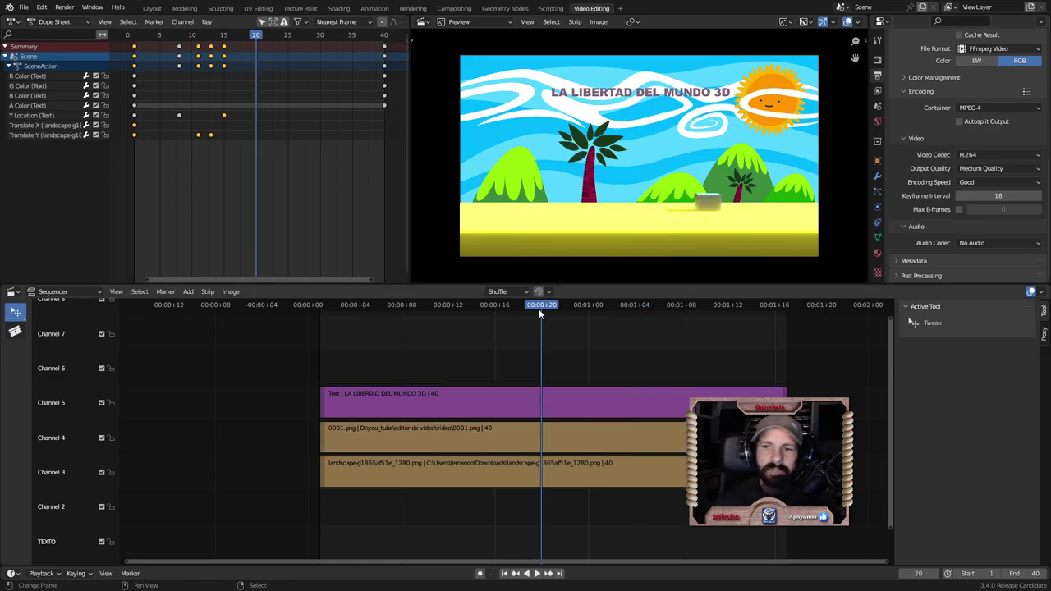
click(616, 452)
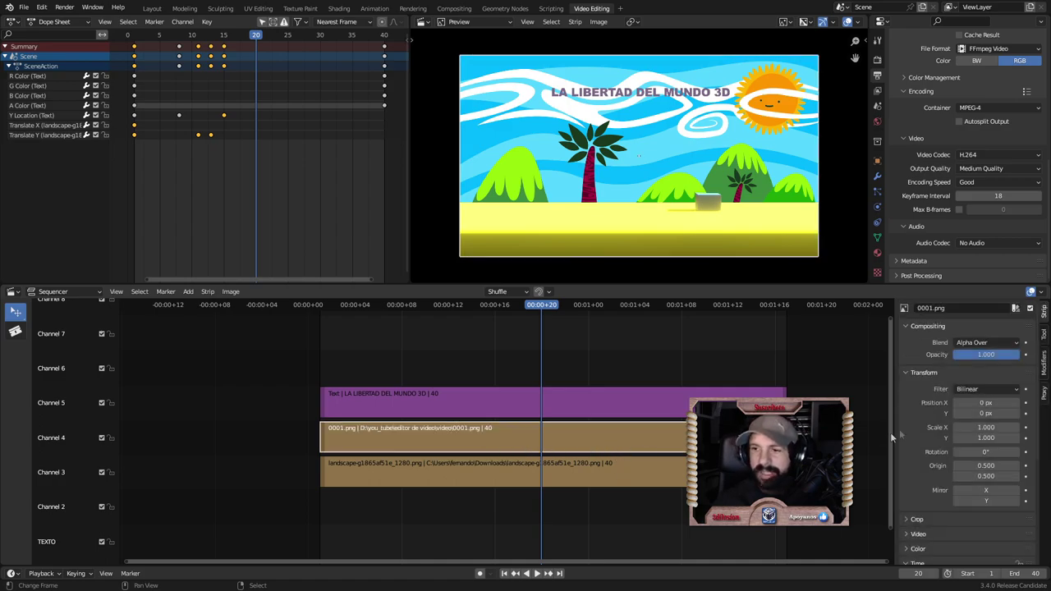
Step: Try a Hue Correct modifier on 0001.png with a reshaped hue curve, then remove it
click(1045, 361)
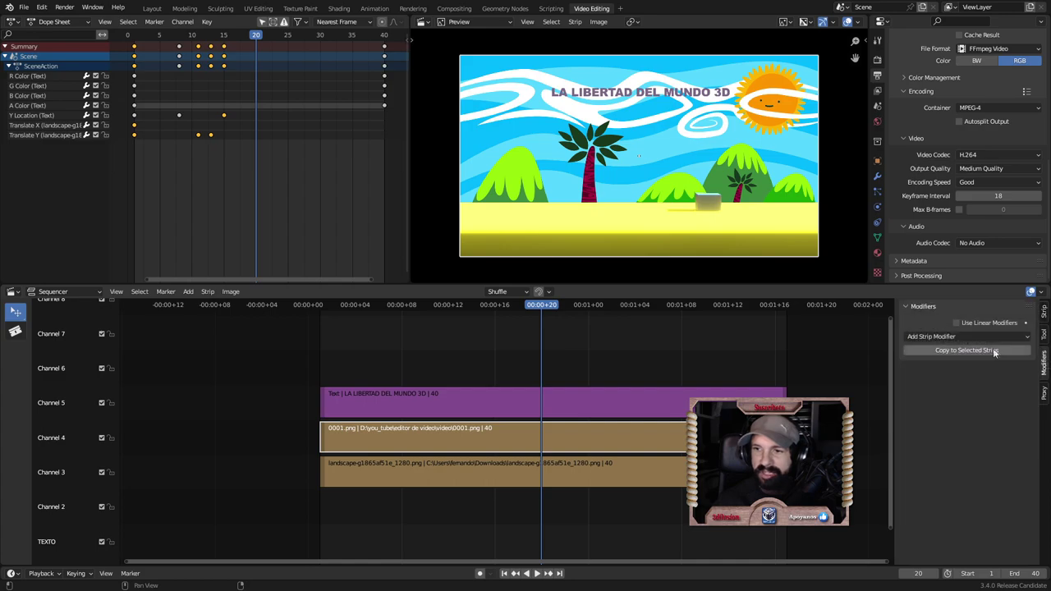
click(917, 338)
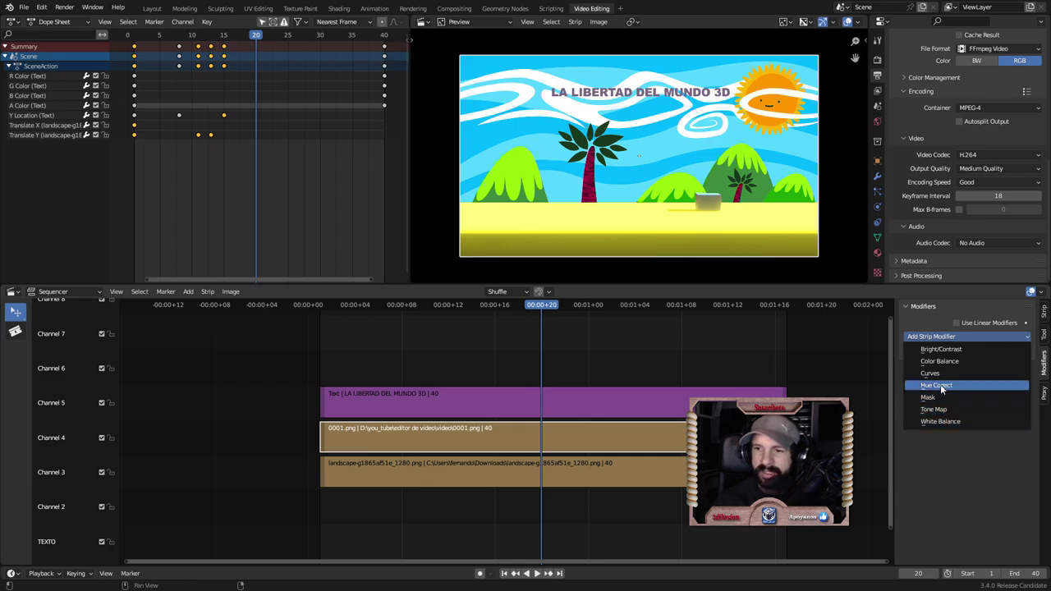
click(940, 384)
mouse_move(951, 468)
mouse_down()
mouse_move(955, 440)
mouse_move(1003, 432)
mouse_up()
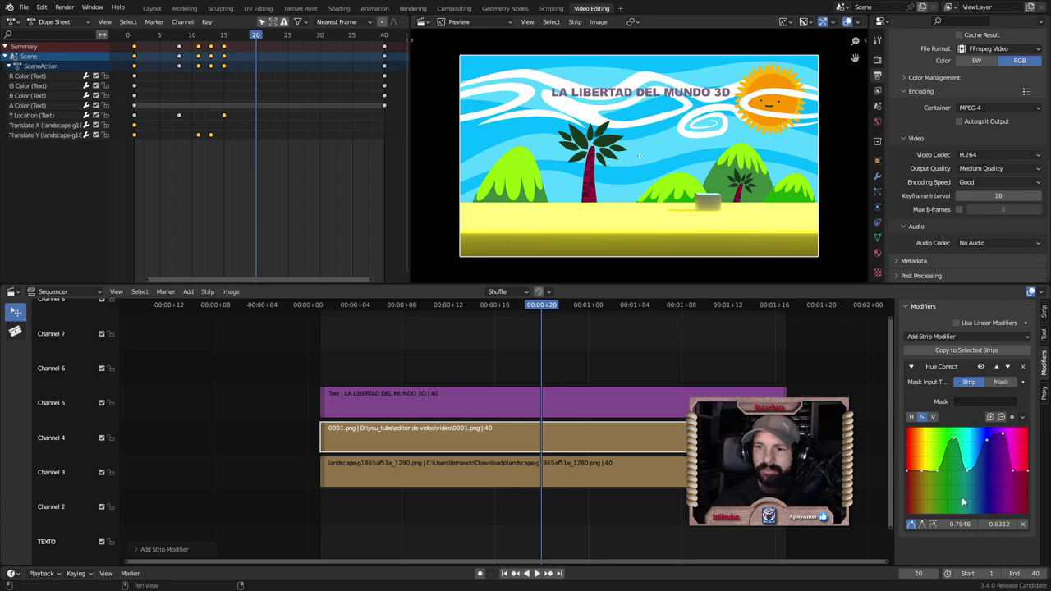
drag(922, 483, 922, 485)
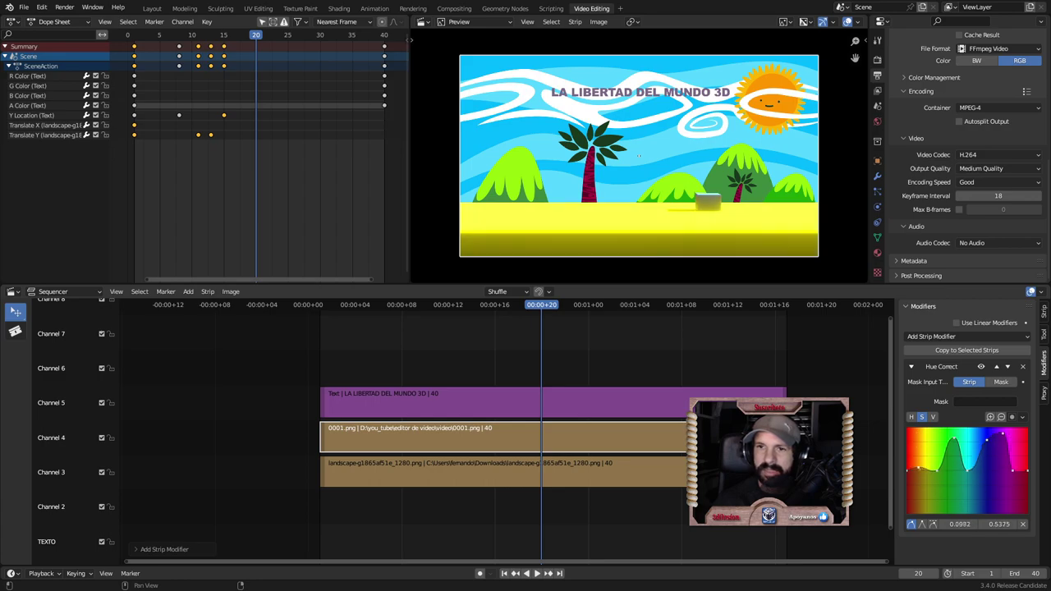
mouse_move(922, 485)
mouse_down()
mouse_move(922, 433)
mouse_move(955, 471)
mouse_up()
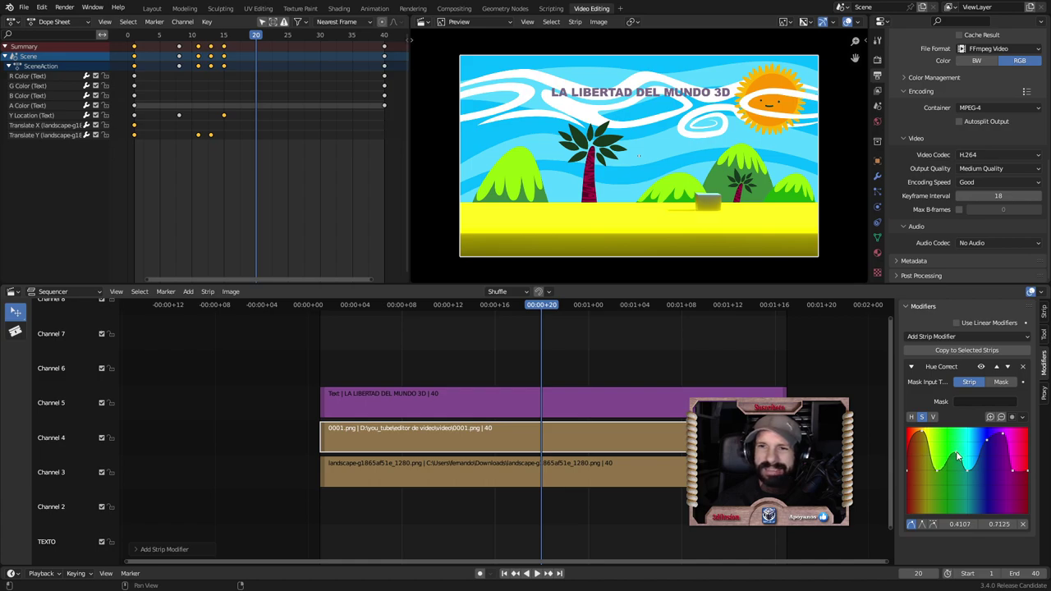
drag(955, 472, 957, 484)
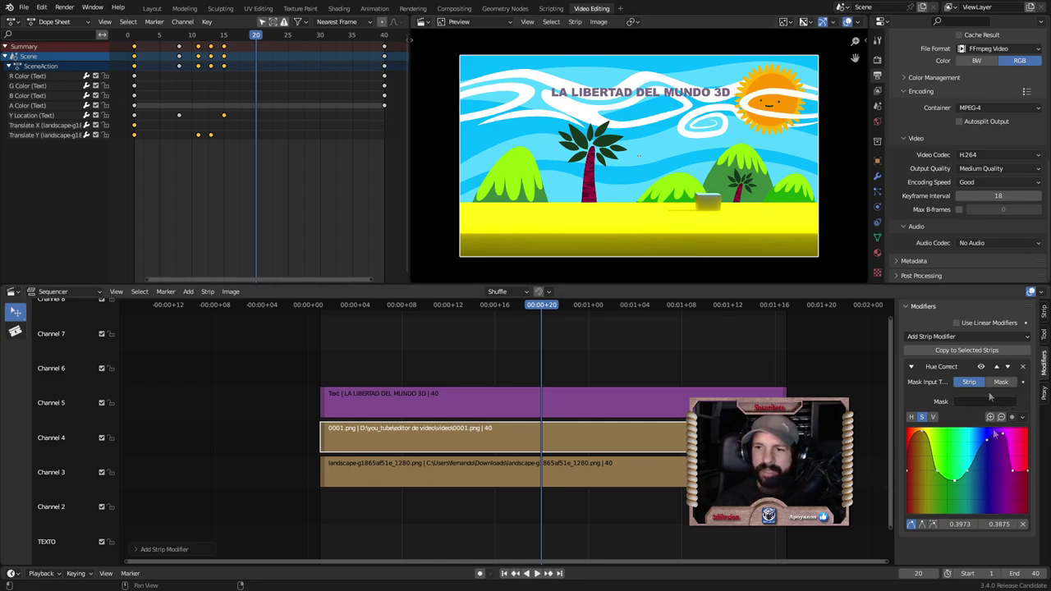
click(1022, 366)
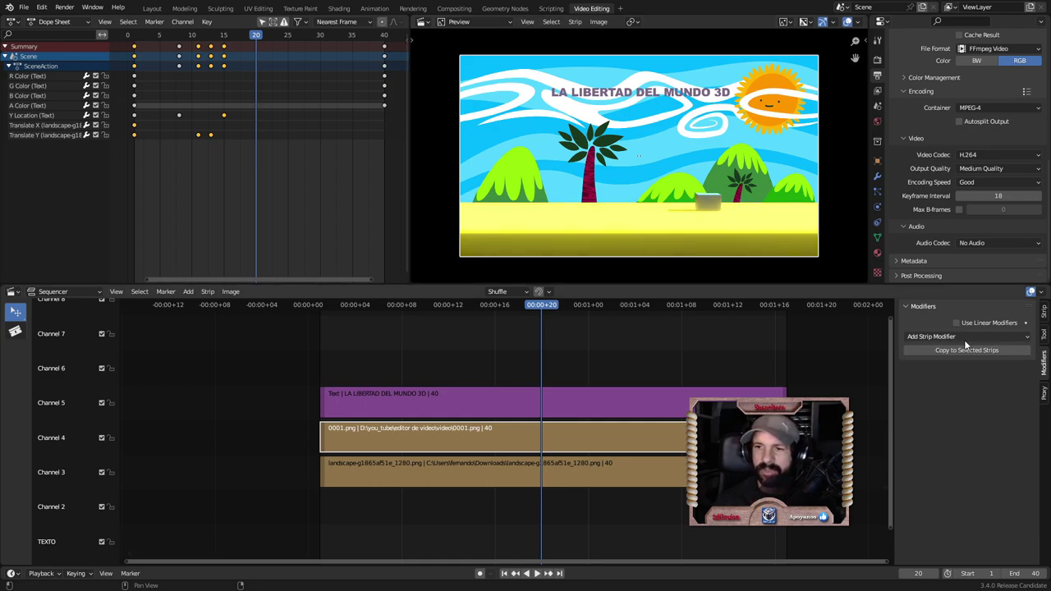
Step: Give 0001.png a Color Balance modifier with blue lift and light cyan gamma, then preview playback
click(964, 337)
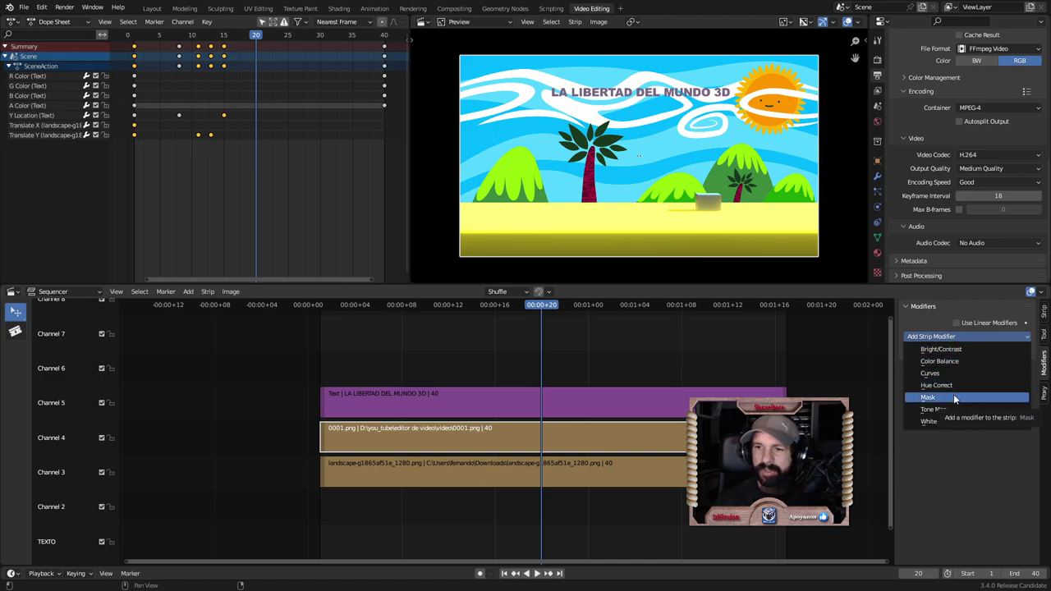
click(953, 363)
drag(1003, 453, 995, 448)
drag(998, 520, 988, 510)
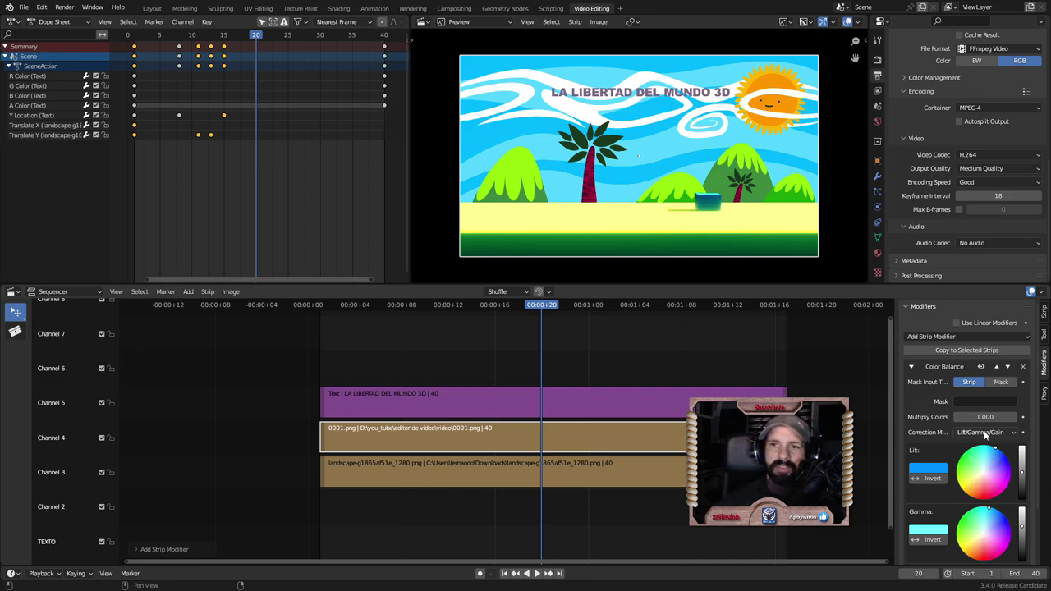
key(space)
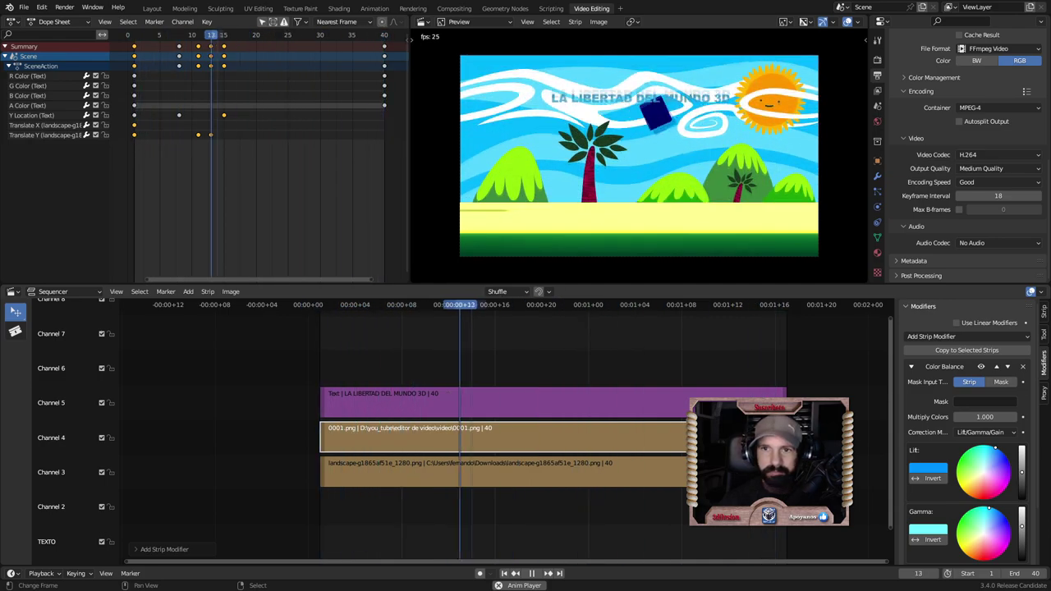
key(space)
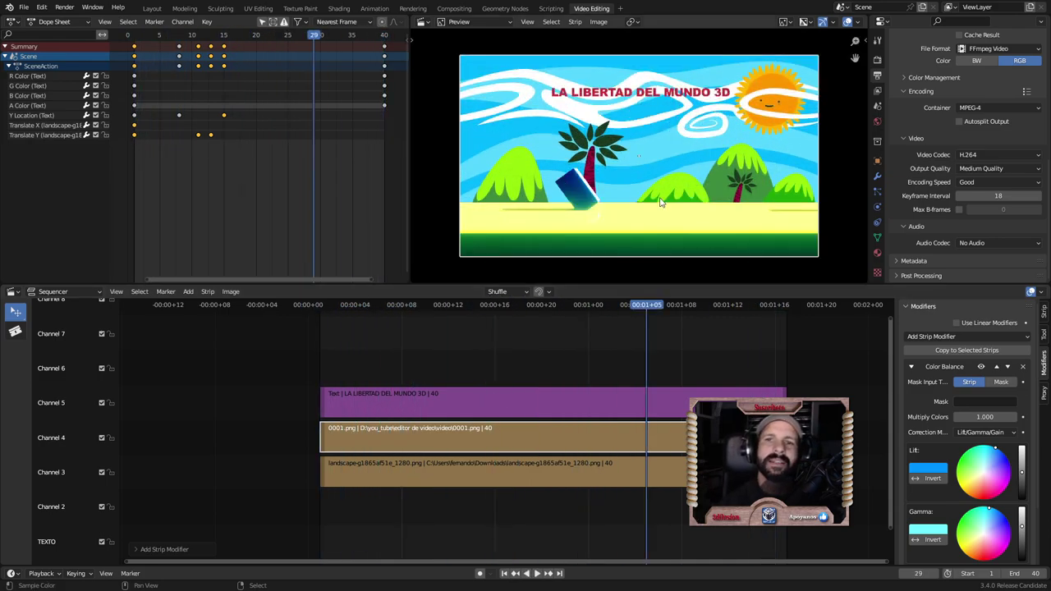